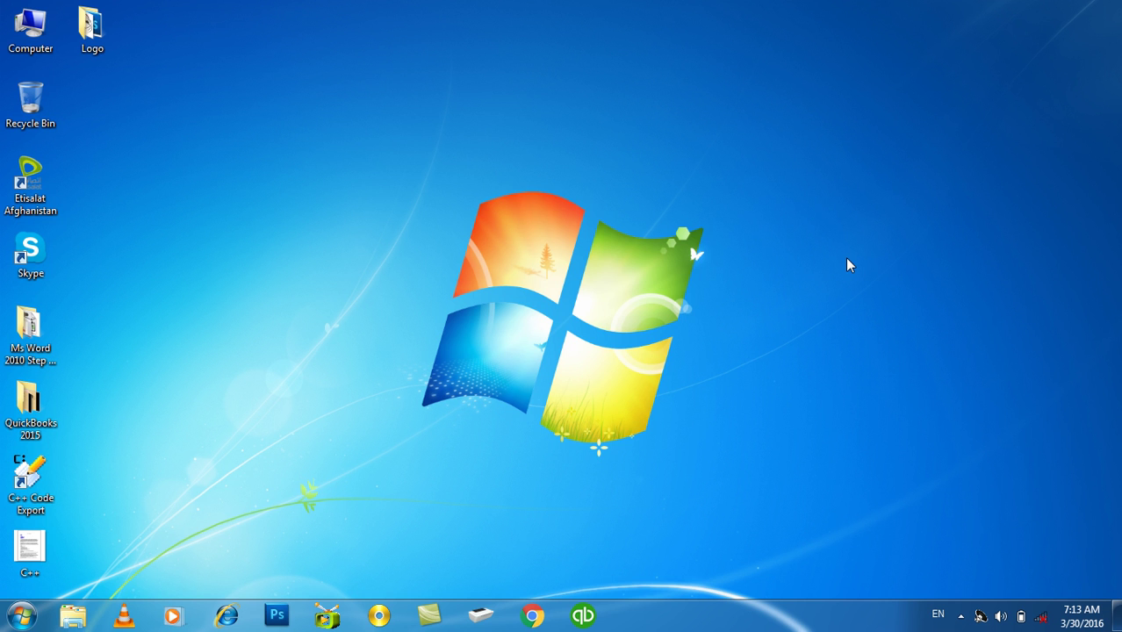
Launch Microsoft Word with winword from the Run box, opening a blank Document1.
key("super+r")
type("winword")
key("Return")
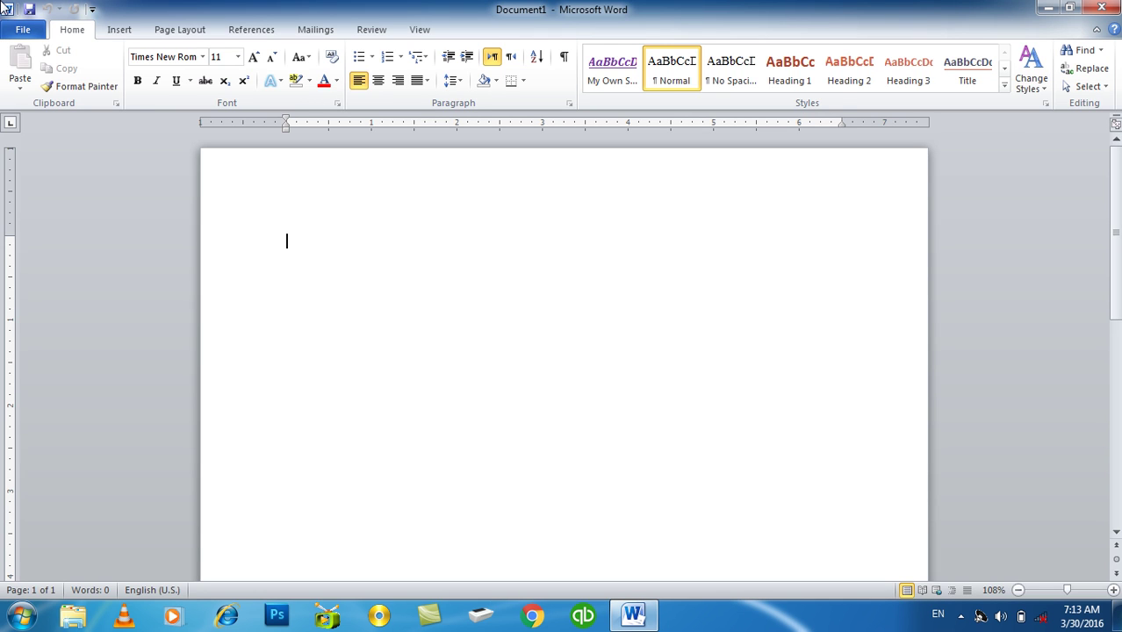
Insert an empty table of 4 columns and 5 rows into Document1.
left_click(118, 31)
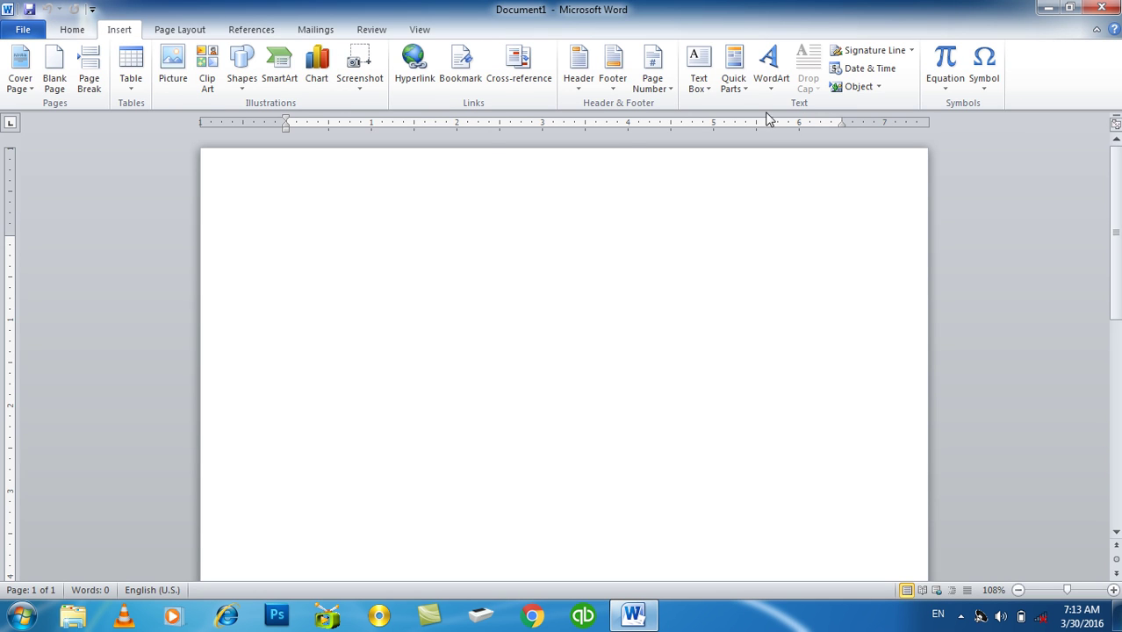
left_click(743, 90)
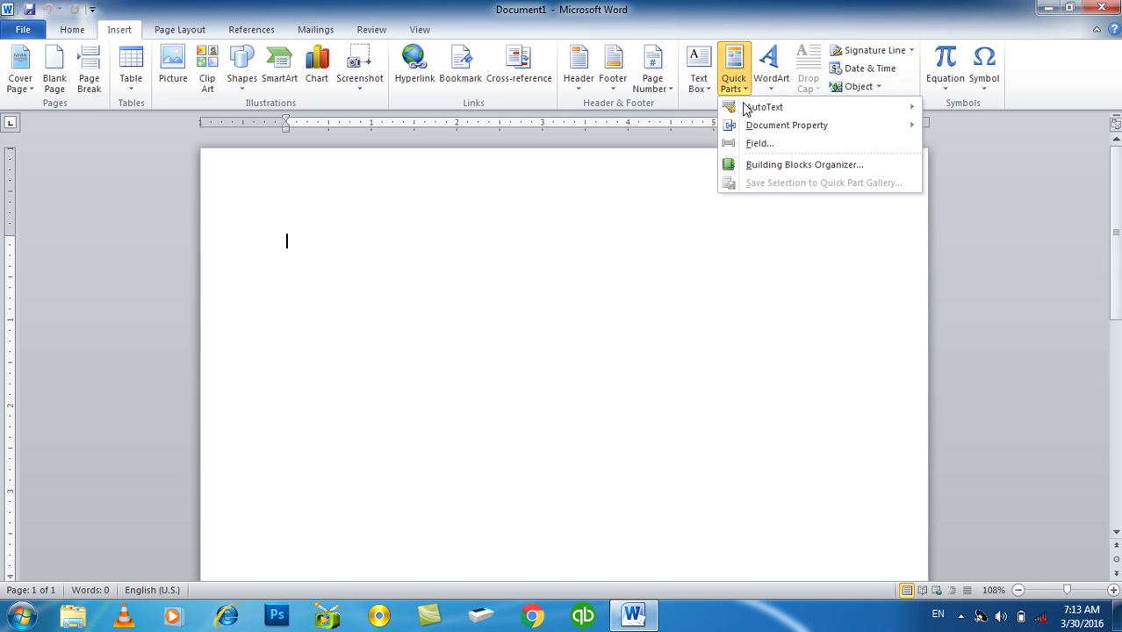
left_click(129, 95)
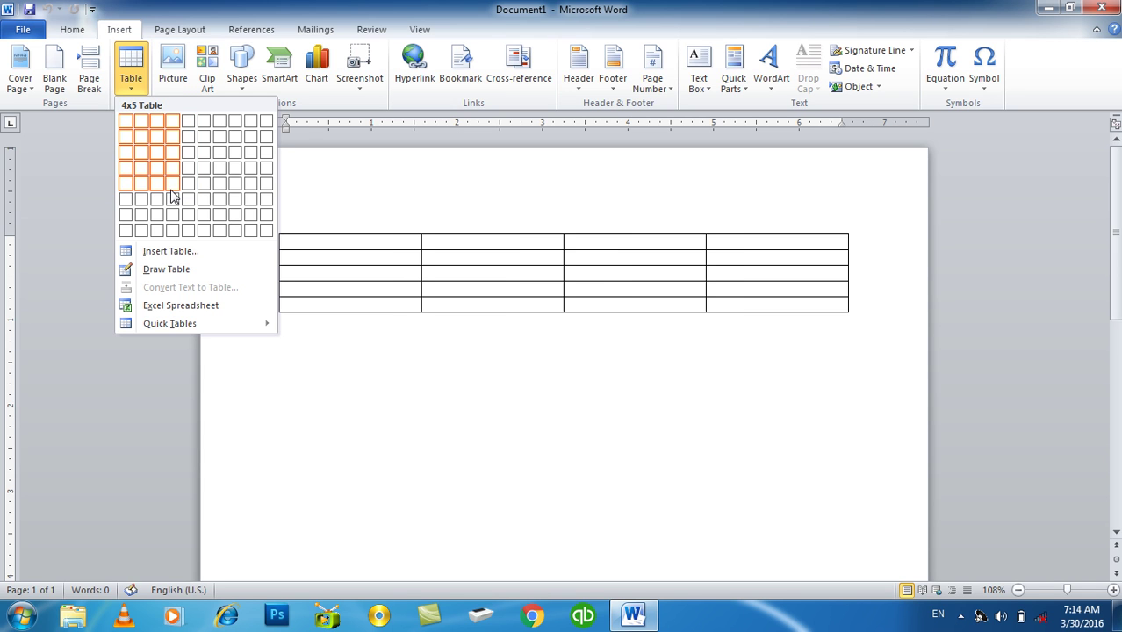
left_click(173, 189)
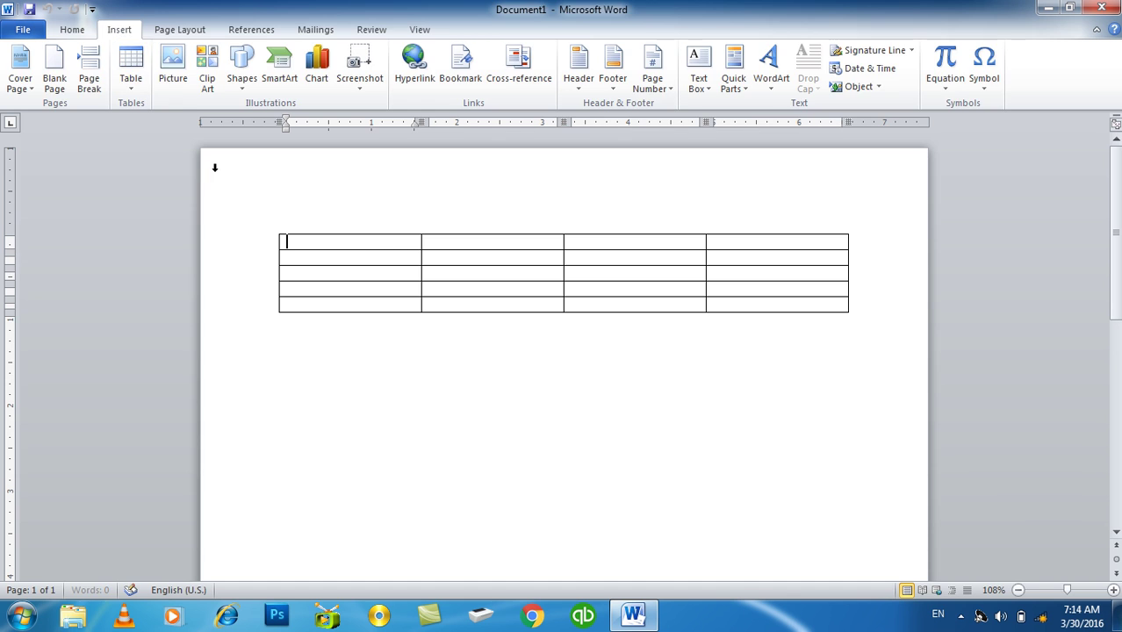
Type the header row SID, SName, Program, Fee across the table's first row.
type("Sname")
key("Tab")
type("Program")
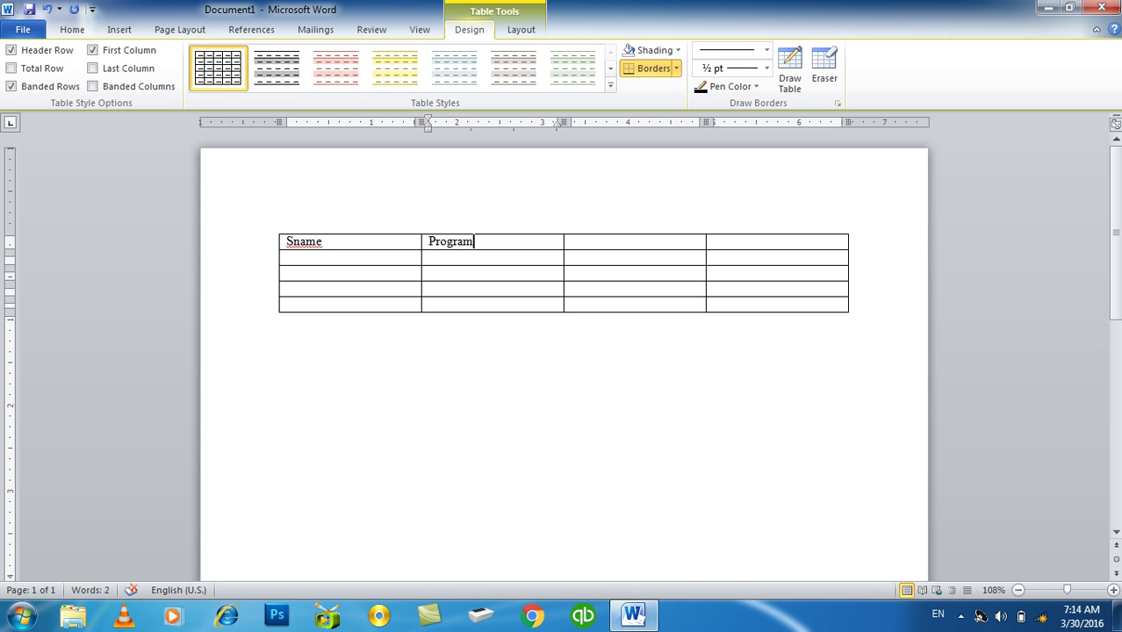
key("shift+Left")
key("shift+Left")
key("shift+Left")
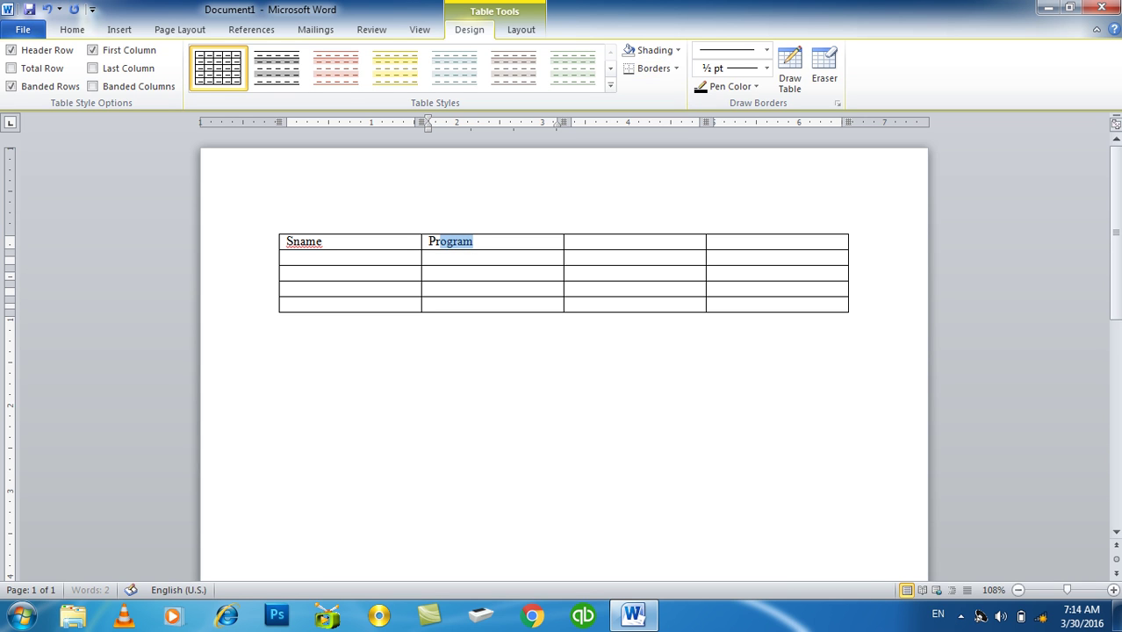
key("shift+Left")
key("shift+Left")
key("shift+Left")
key("shift+Left")
key("Left")
key("Left")
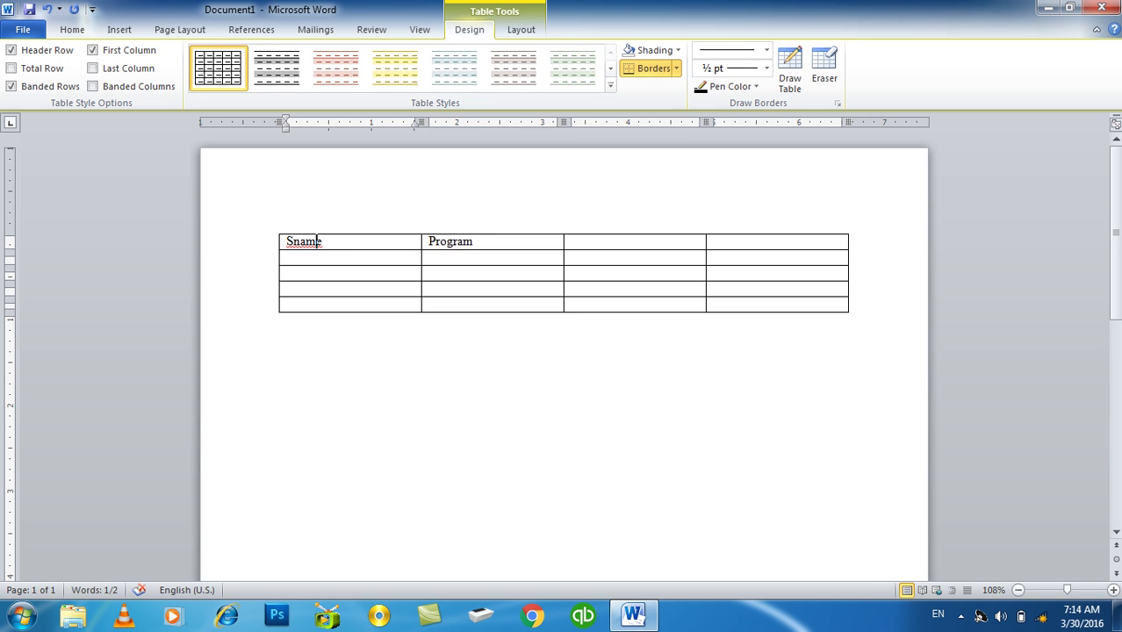
key("shift+Left")
key("shift+Left")
key("shift+Left")
key("shift+Left")
key("shift+Left")
type("SID")
key("Right")
key("Delete")
key("Delete")
key("Delete")
key("Delete")
key("Delete")
key("Delete")
key("Delete")
type("S")
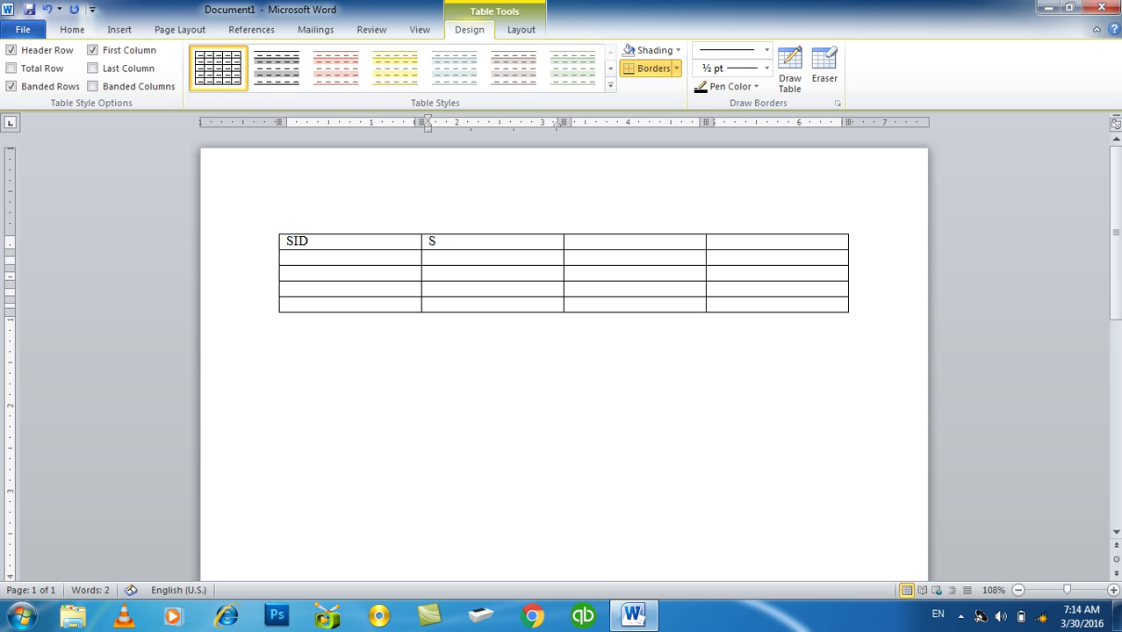
type("Name")
key("Tab")
type("Program")
key("Tab")
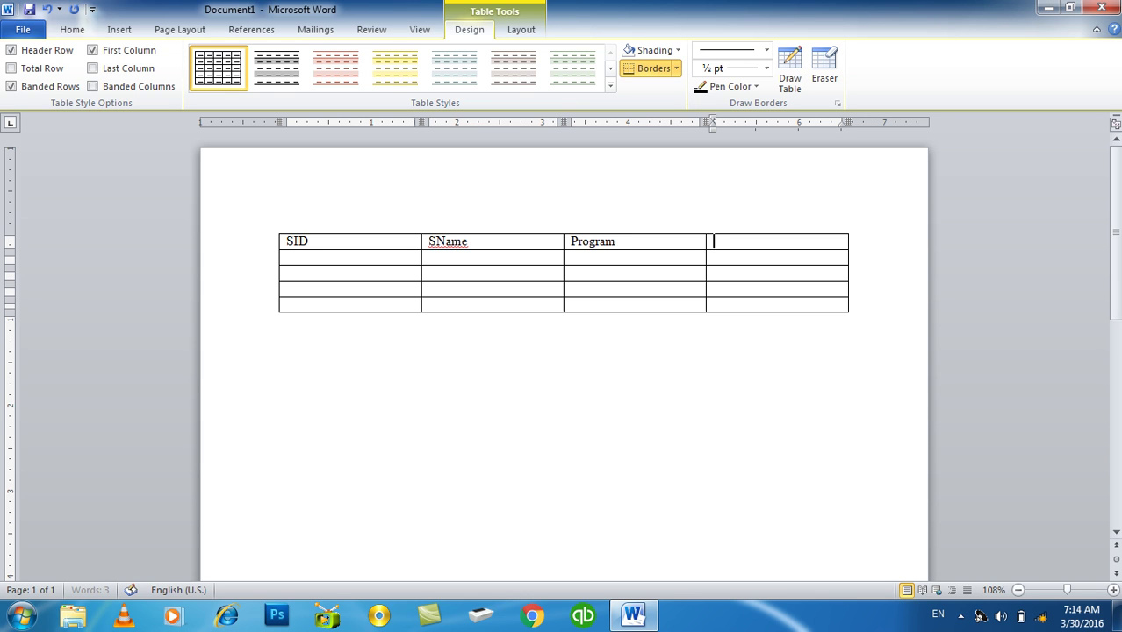
type("Fee")
Fill the SID column with IDs 1 to 5, adding rows as needed.
key("Down")
key("Left")
key("Left")
key("Left")
type("1")
key("Down")
type("2")
key("Down")
type("34")
key("Tab")
key("Tab")
key("Tab")
key("Tab")
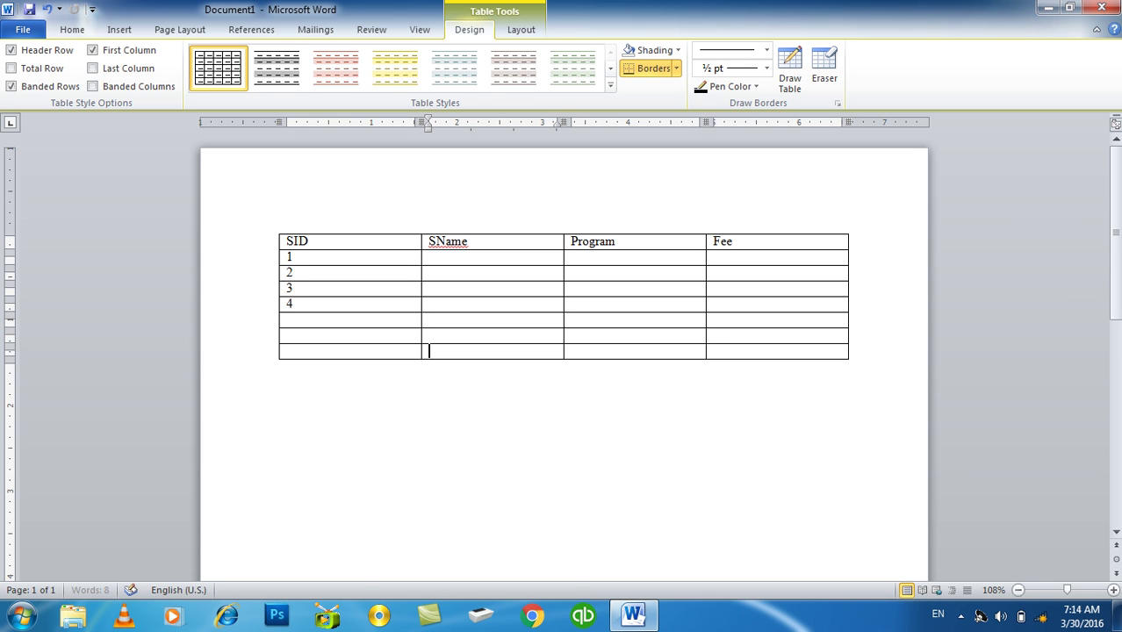
key("Left")
key("Up")
type("5")
key("Down")
Delete the extra last row and add a bold 'Total' label in the final row.
right_click(354, 343)
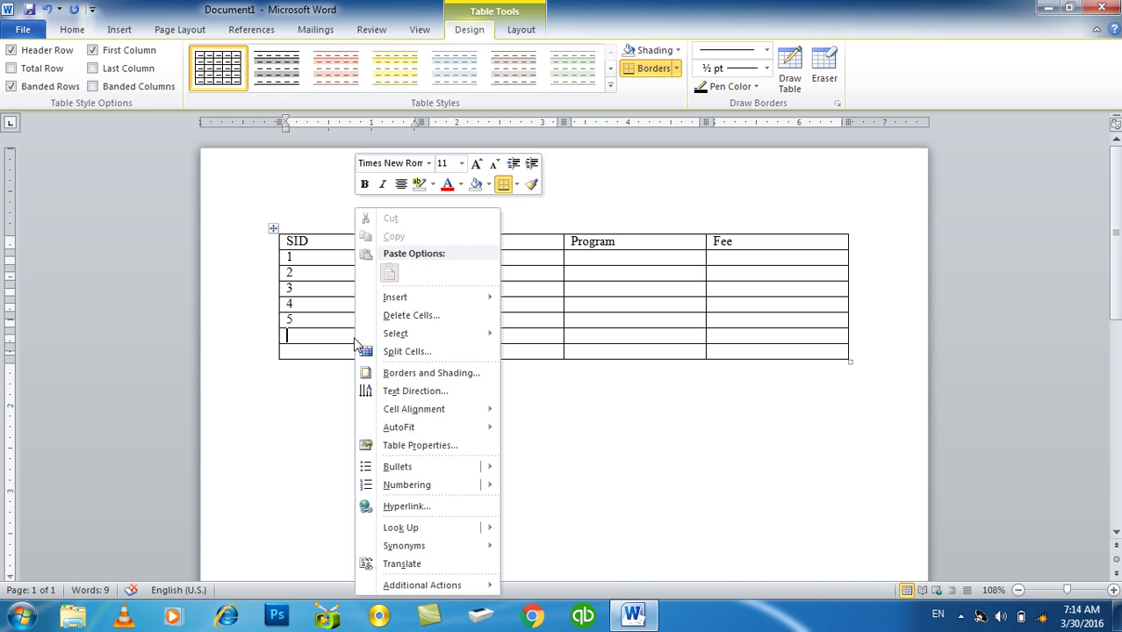
left_click(421, 316)
left_click(529, 295)
left_click(526, 332)
type("Total")
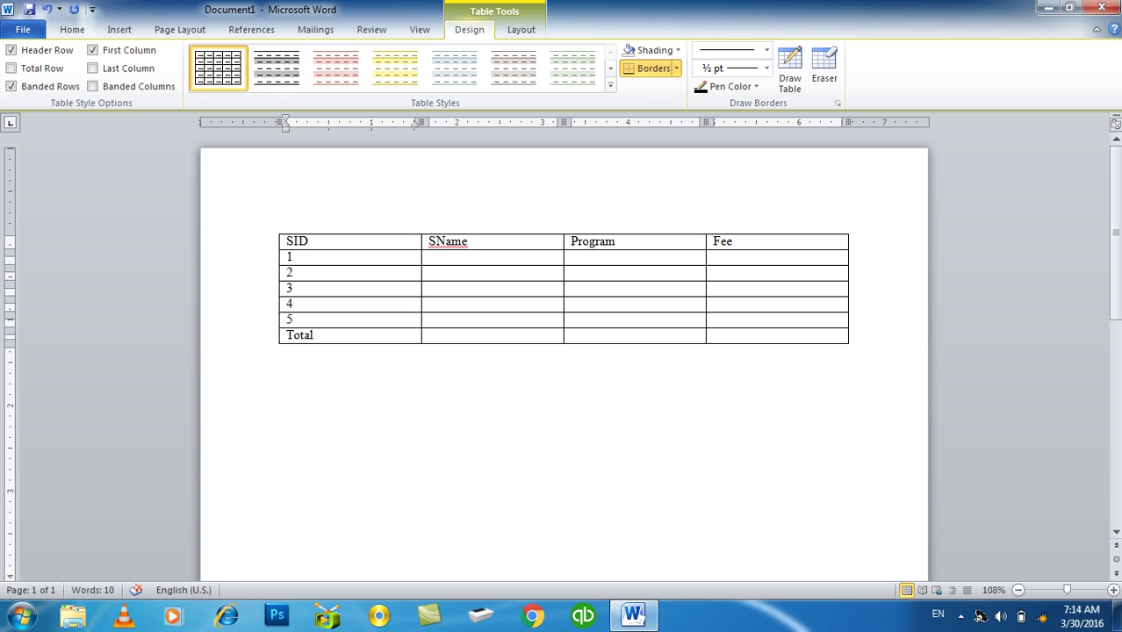
key("shift+Left")
key("shift+Left")
key("shift+Left")
key("shift+Left")
key("shift+Left")
key("ctrl+b")
key("Tab")
key("Tab")
Enter 'Salam' in the SName column, undoing the unwanted =rand() sample text.
key("Up")
key("Left")
key("Up")
key("Up")
key("Up")
key("Up")
type("=rand()")
key("Return")
key("Down")
type("Sa")
key("ctrl+z")
key("ctrl+z")
type("Salam")
Enter Khan, Asad and Hashmat down the SName column, undoing the stray sample paragraph.
key("Down")
type("Khn")
key("BackSpace")
type("an")
key("Down")
type("Asad")
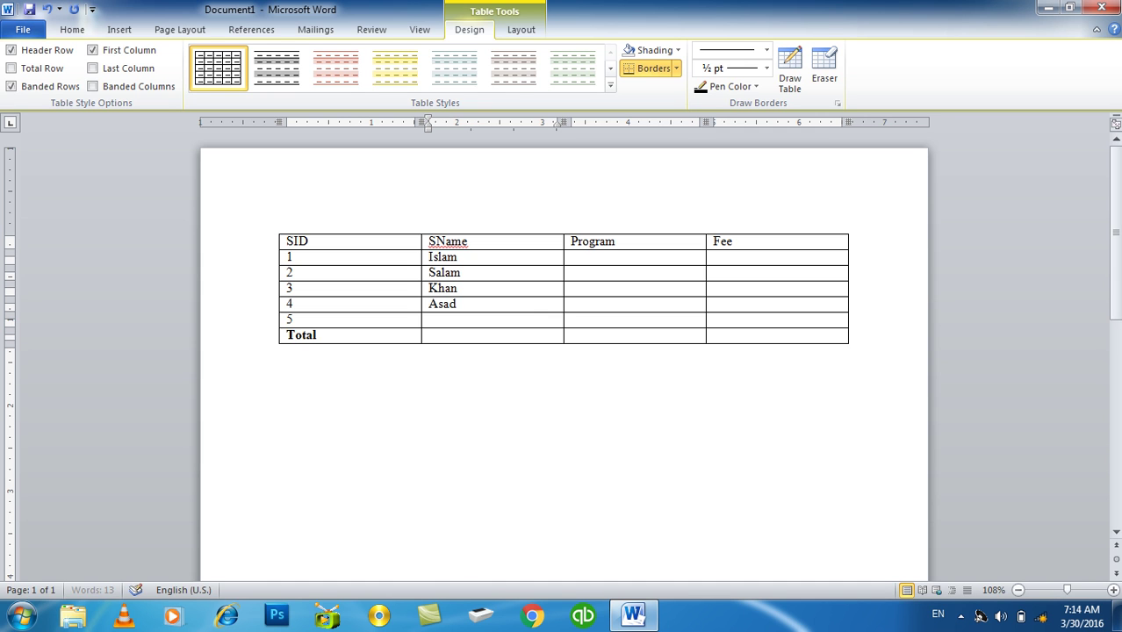
key("Down")
type("Hashmat")
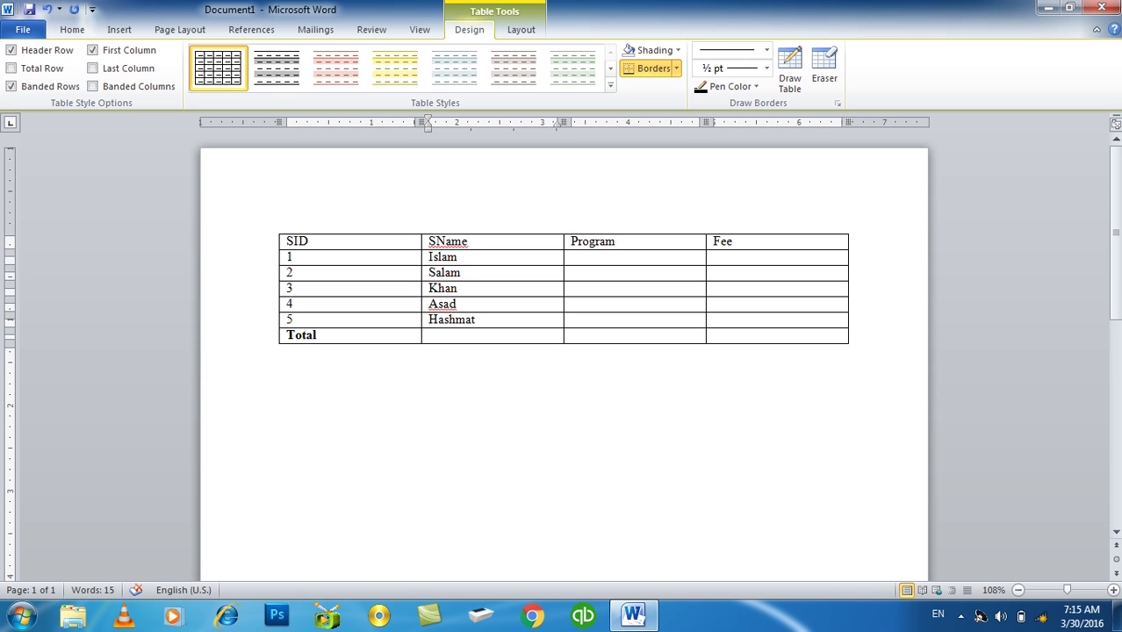
key("Up")
key("Up")
key("Up")
key("Up")
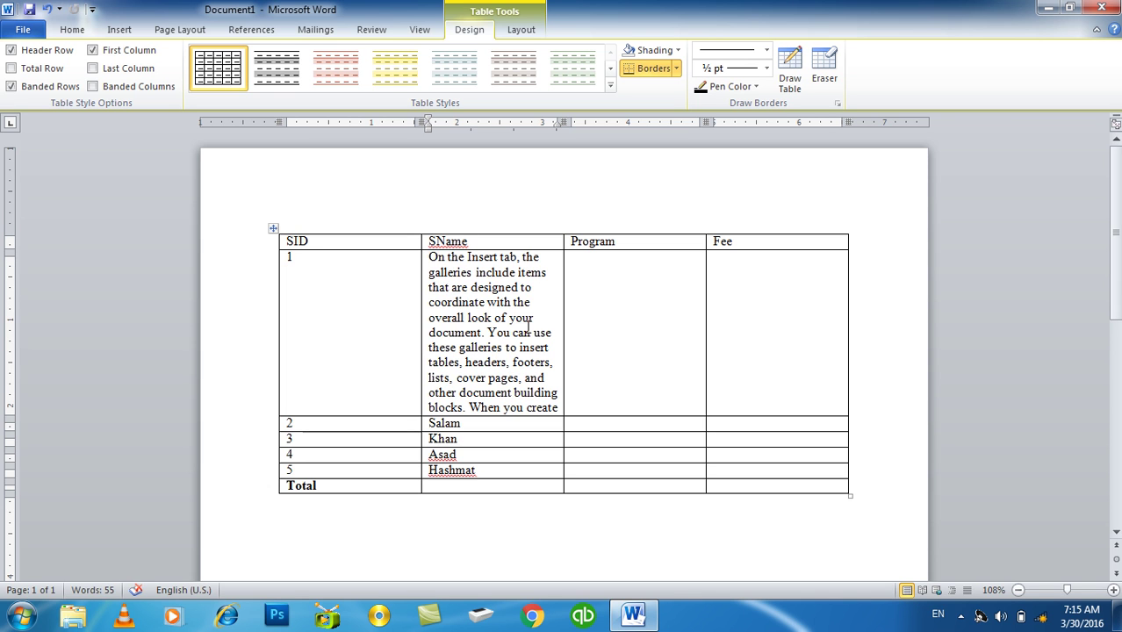
key("ctrl+z")
key("Left")
key("Left")
key("Left")
key("Left")
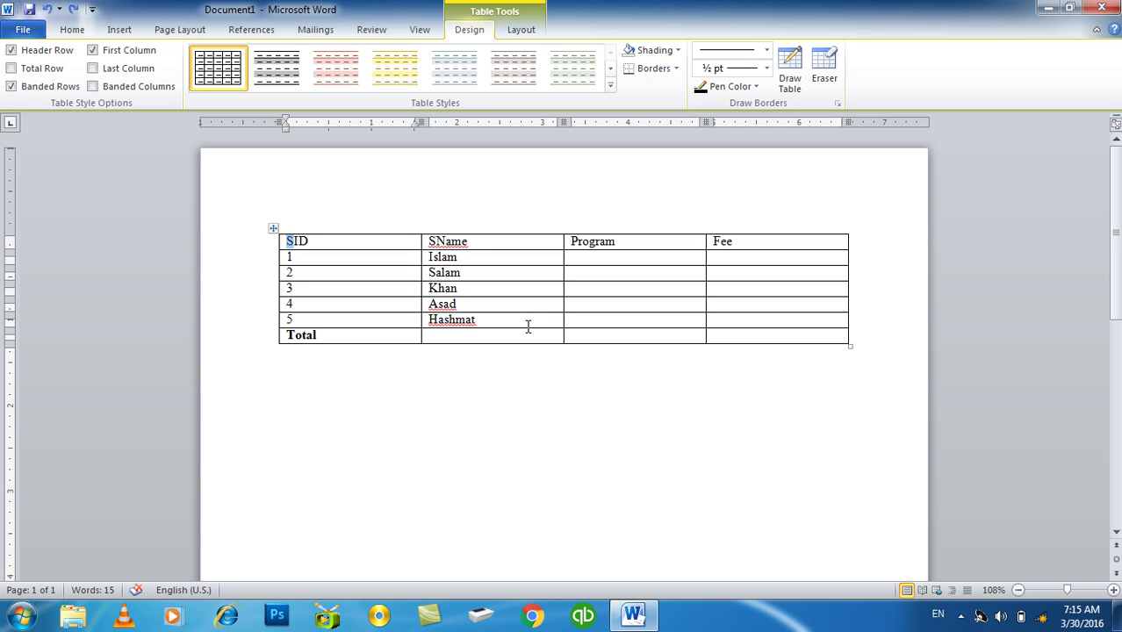
Make the table's header row bold.
key("shift+Down")
key("shift+Down")
key("shift+Down")
key("shift+Up")
key("shift+Up")
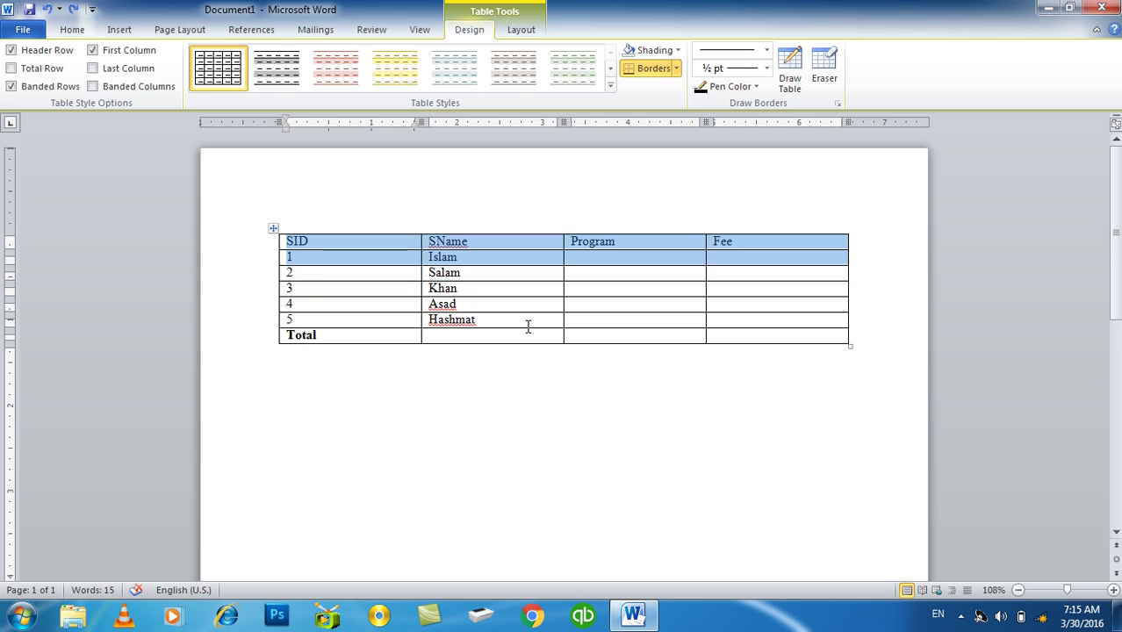
key("shift+Up")
key("ctrl+b")
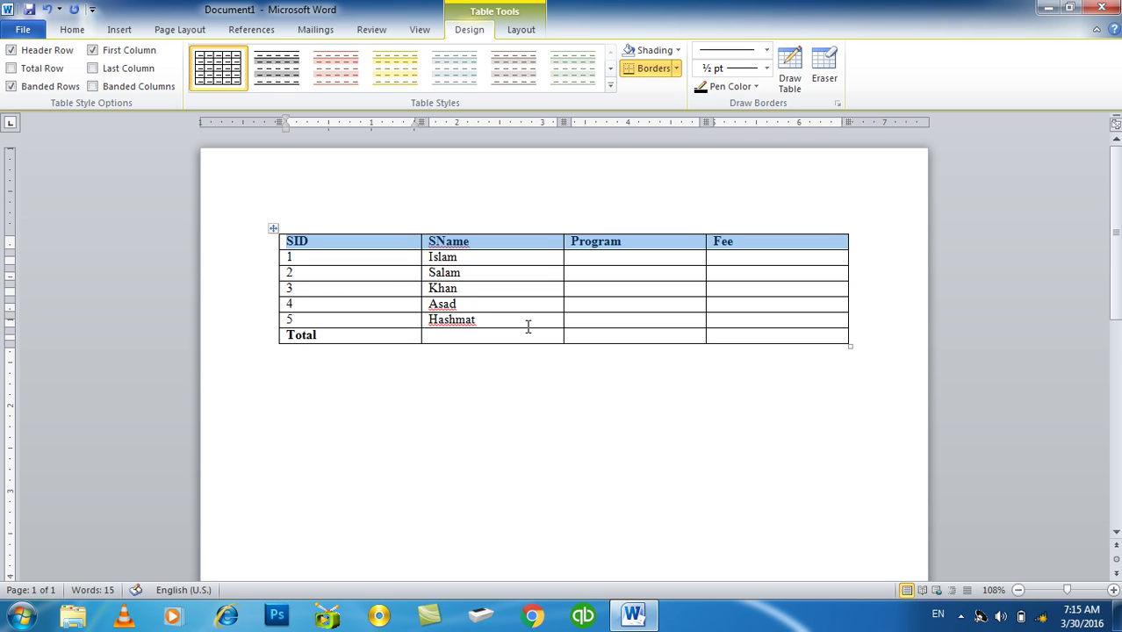
key("Right")
Fill the Program column with DIT, DIT, CIT, CIT and Internet.
key("Down")
key("Left")
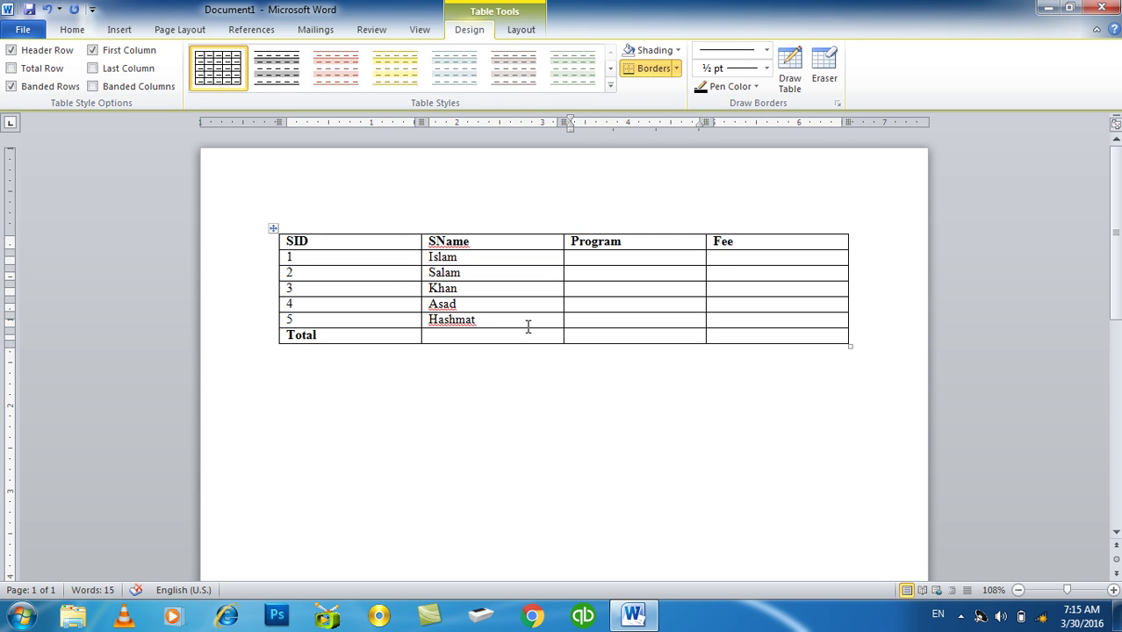
type("DIT")
key("Down")
type("D")
type("IT")
key("Down")
type("DIT")
key("shift+Down")
type("CIT")
key("Down")
type("CIT")
key("Down")
type("In")
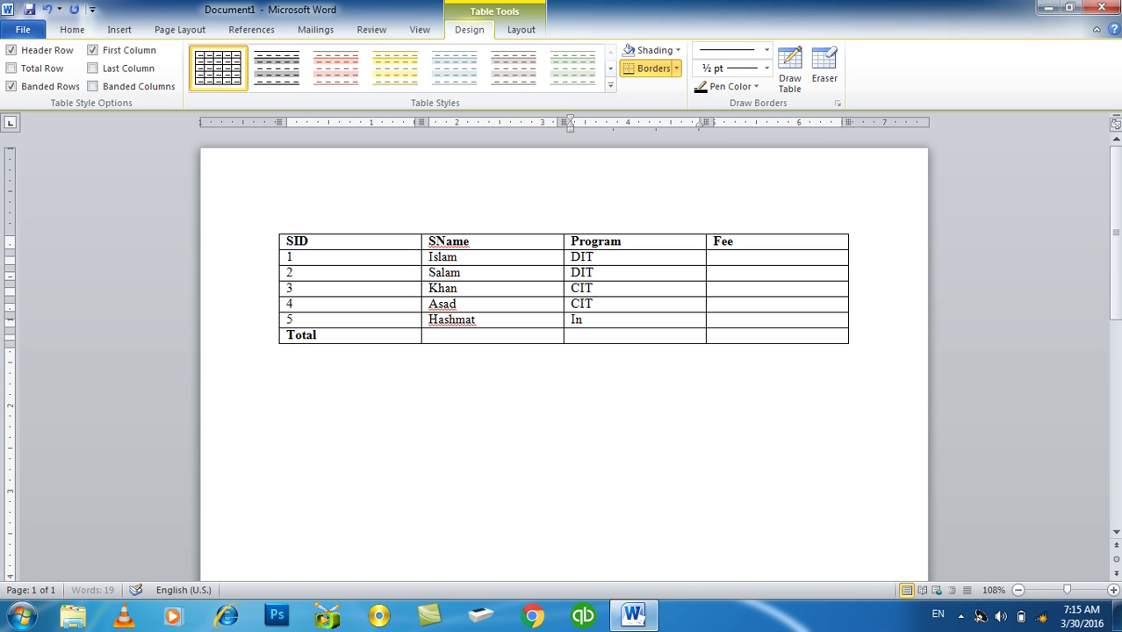
type("ternet")
Enter fees 1000, 2000, 3000, 4000 and 5000 down the Fee column.
key("Tab")
key("Up")
key("Up")
key("Up")
key("Up")
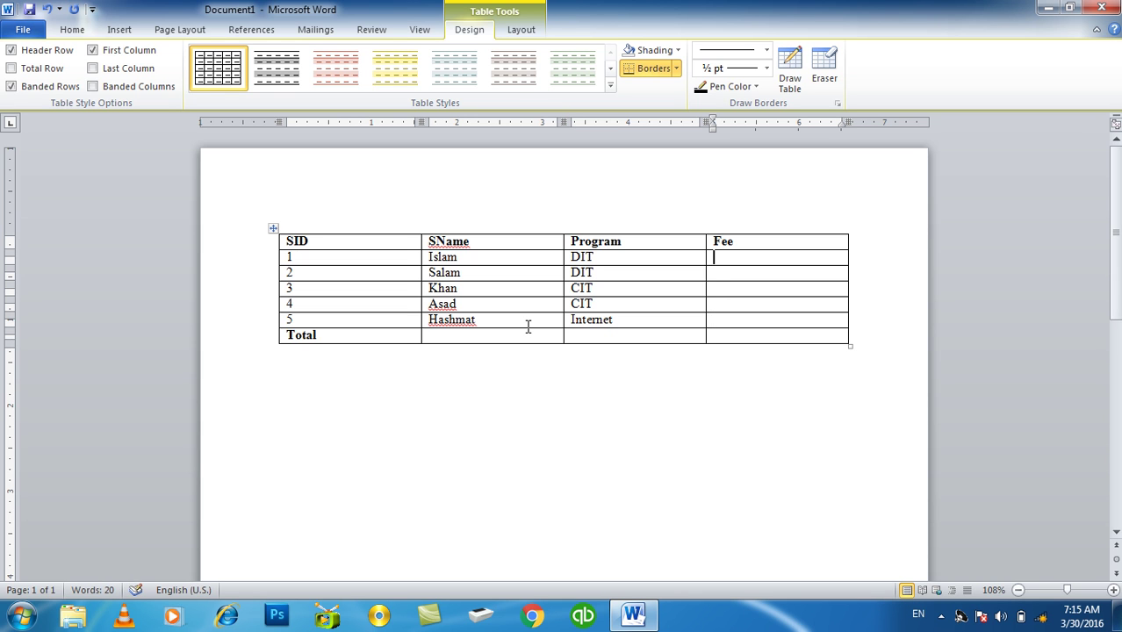
type("1")
type("000")
key("Down")
type("2000")
key("Down")
type("3000")
key("Down")
type("4000")
key("Down")
type("5000")
key("Down")
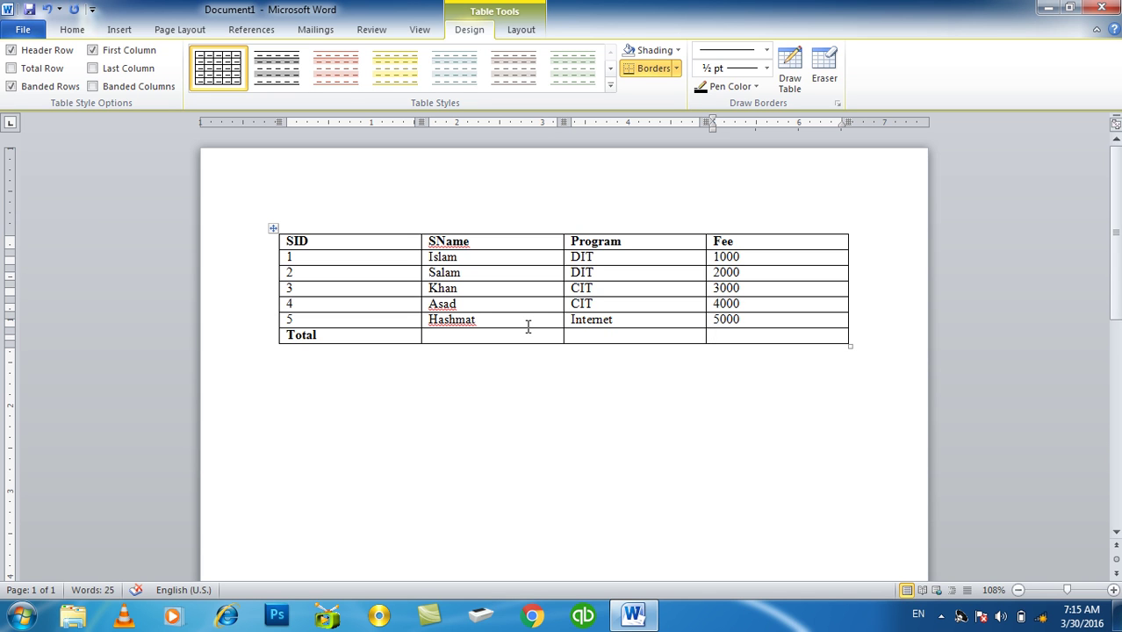
key("Left")
key("Left")
key("Right")
key("Right")
Insert a =SUM(ABOVE) Formula field into the Total Fee cell, then remove it.
left_click(120, 29)
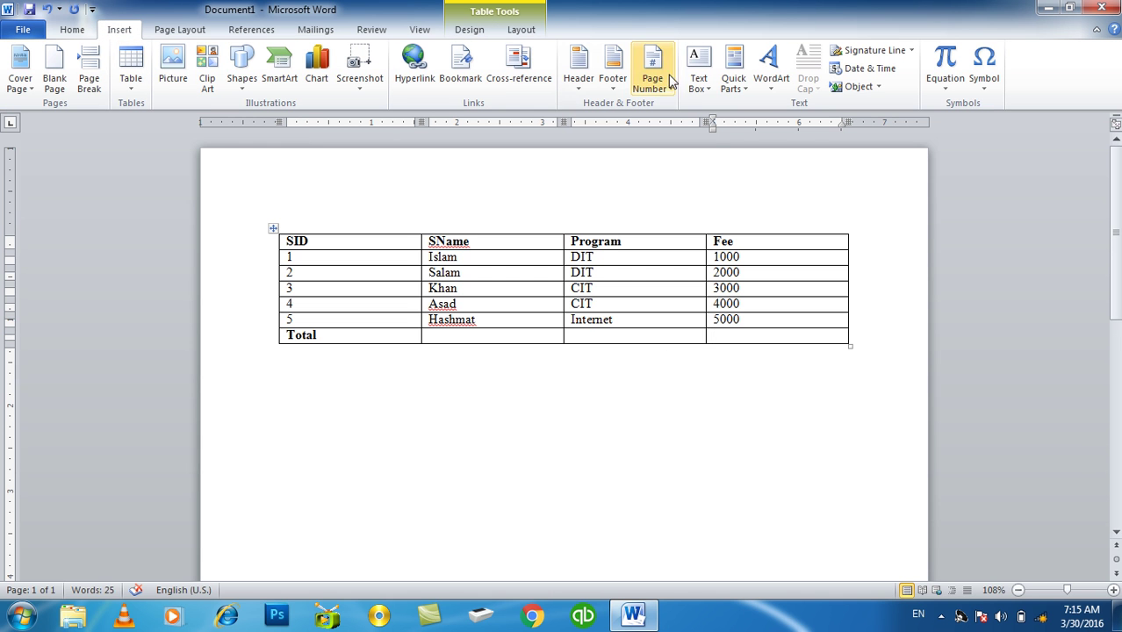
left_click(734, 77)
left_click(761, 144)
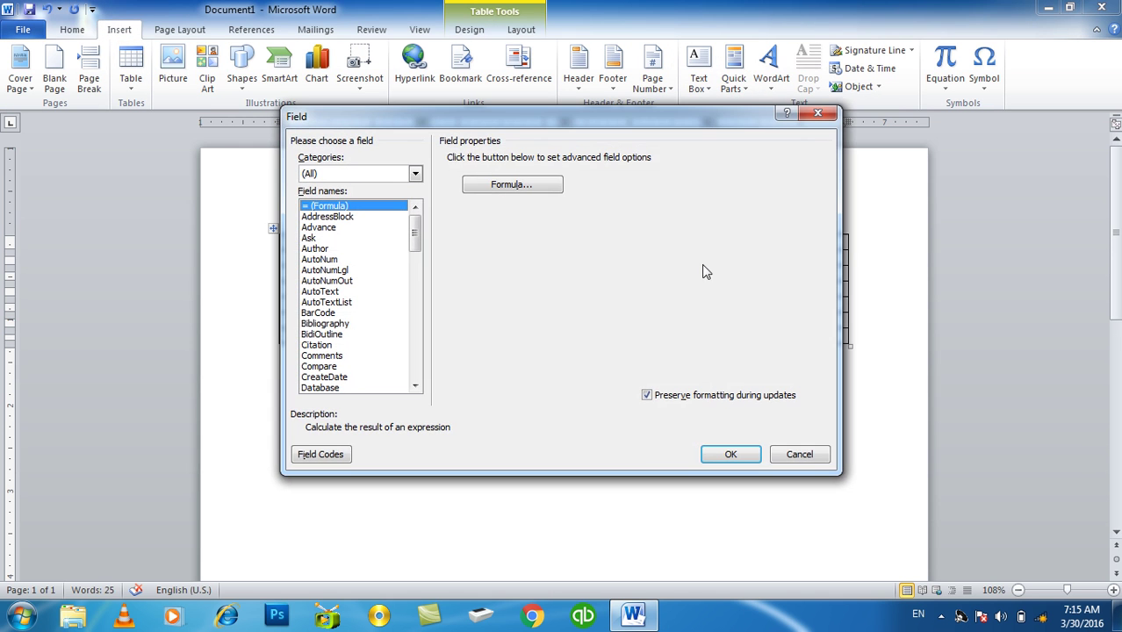
left_click(533, 192)
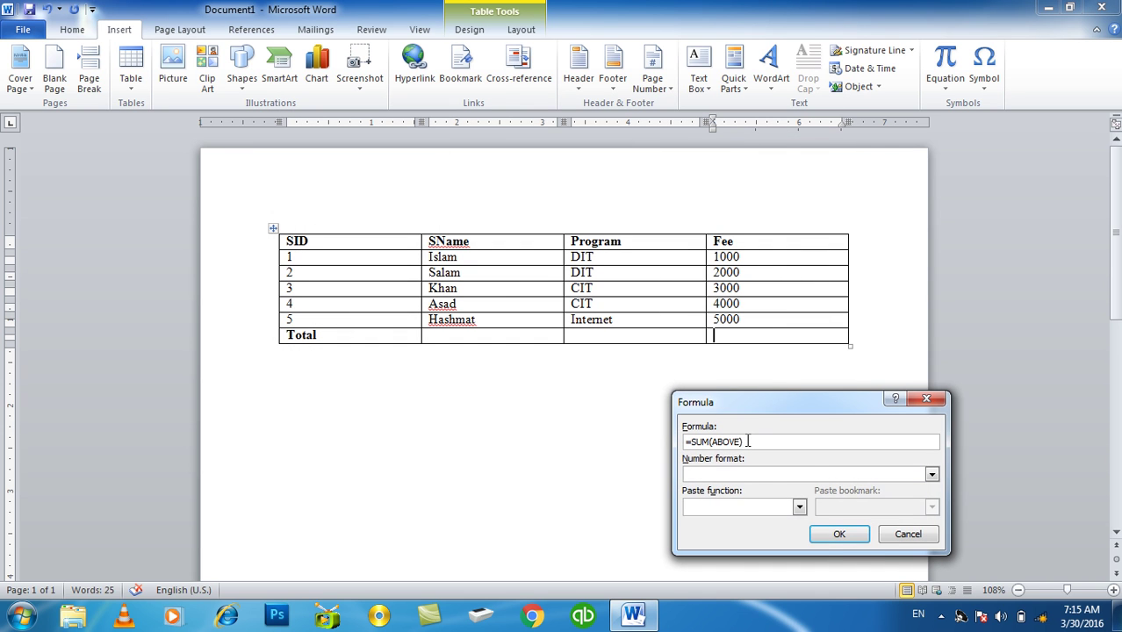
left_click(836, 537)
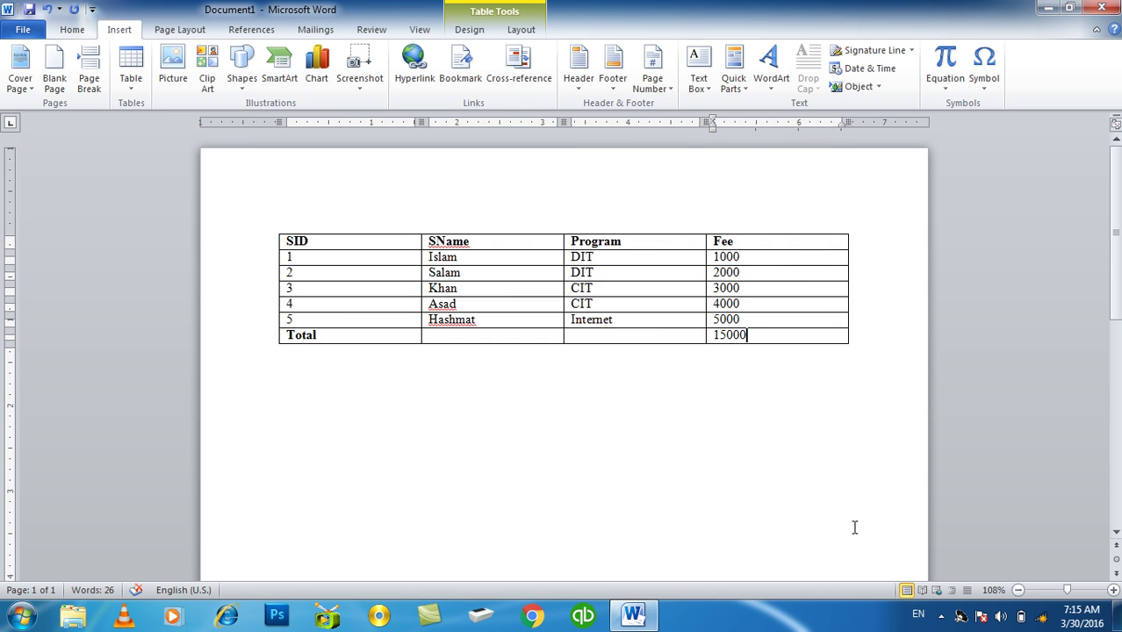
key("BackSpace")
key("BackSpace")
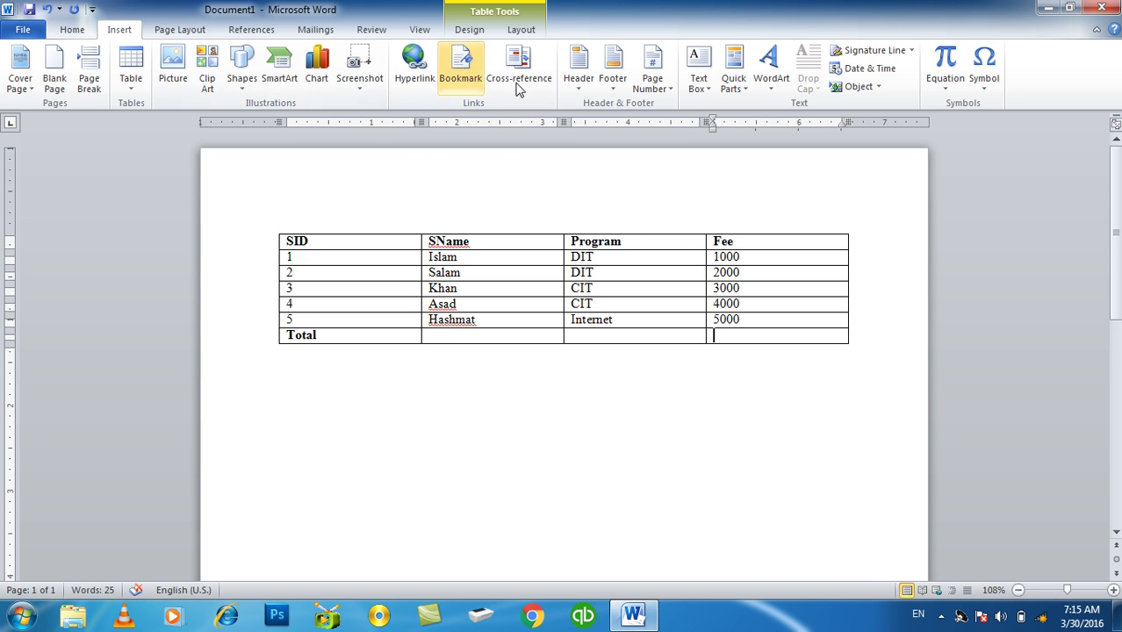
Insert the formula =SUM(ABOVE)*50/100 giving 7500, then delete that result.
left_click(693, 88)
left_click(733, 79)
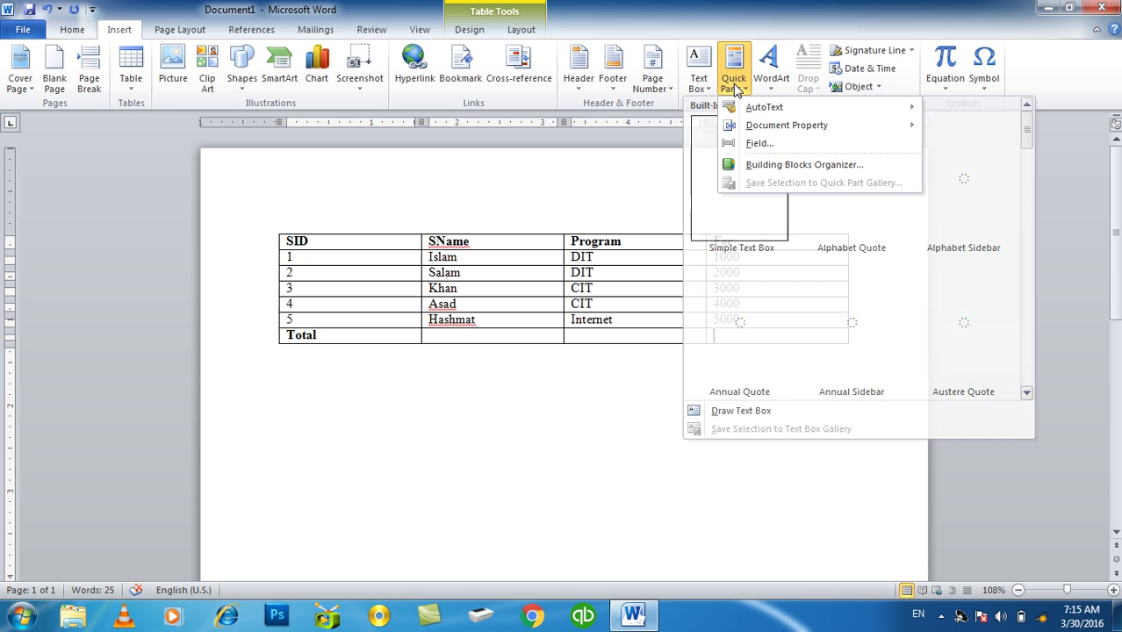
left_click(759, 145)
mouse_move(655, 114)
left_mouse_down()
mouse_move(589, 427)
mouse_move(429, 62)
left_mouse_up()
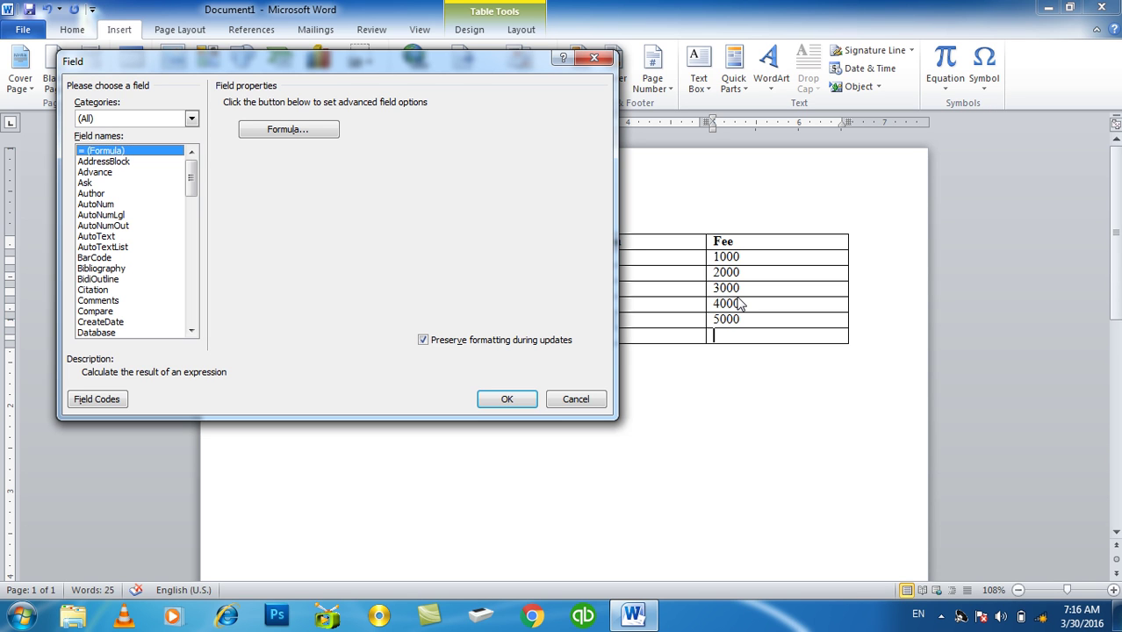
left_click(321, 130)
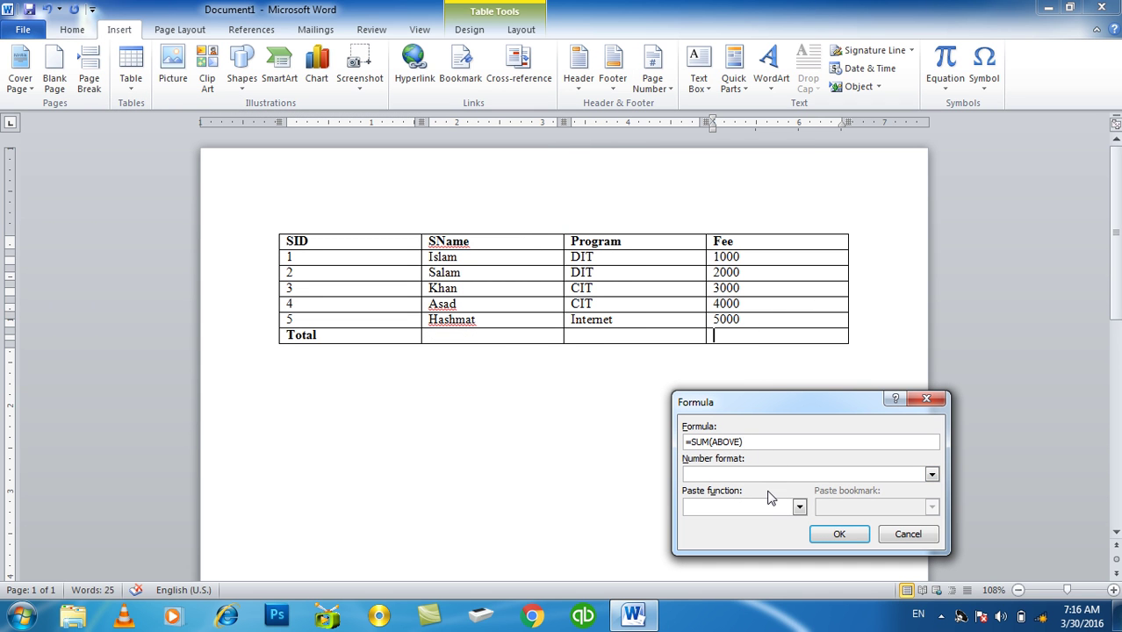
type("*50/100")
left_click(837, 542)
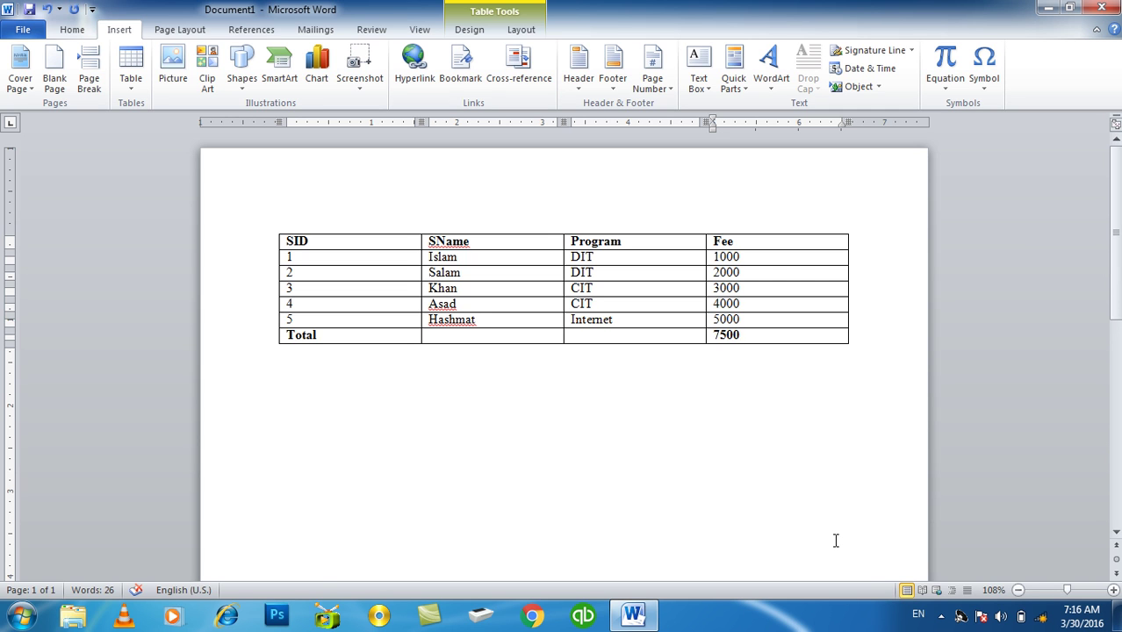
key("BackSpace")
key("BackSpace")
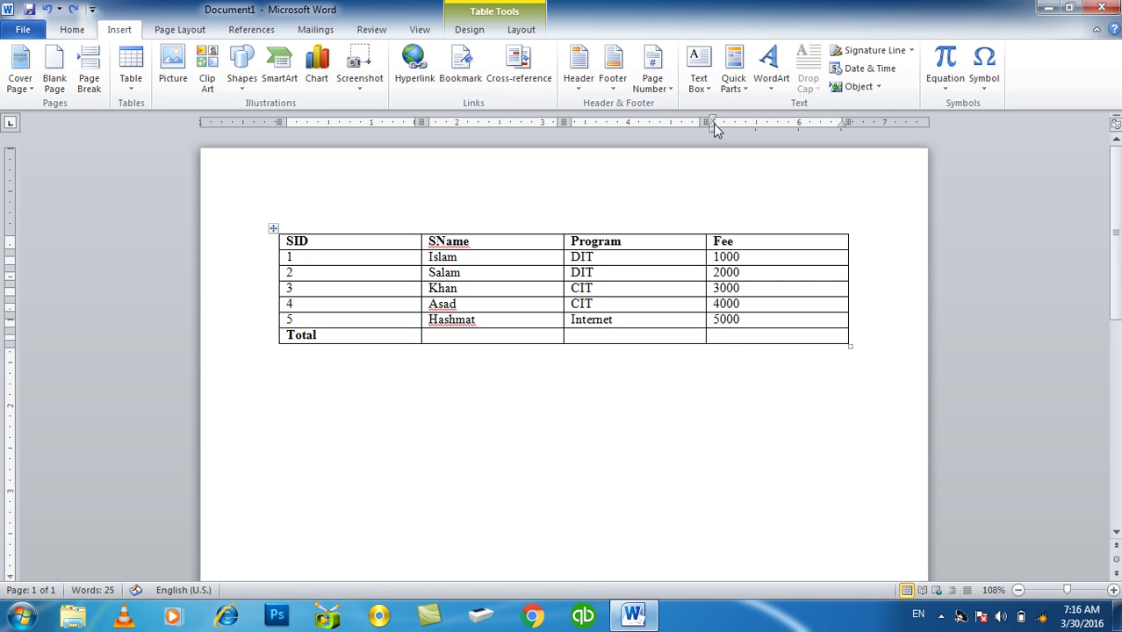
Insert a halved-sum Formula field showing 7500 in the Total Fee cell, then undo it.
left_click(736, 88)
left_click(757, 144)
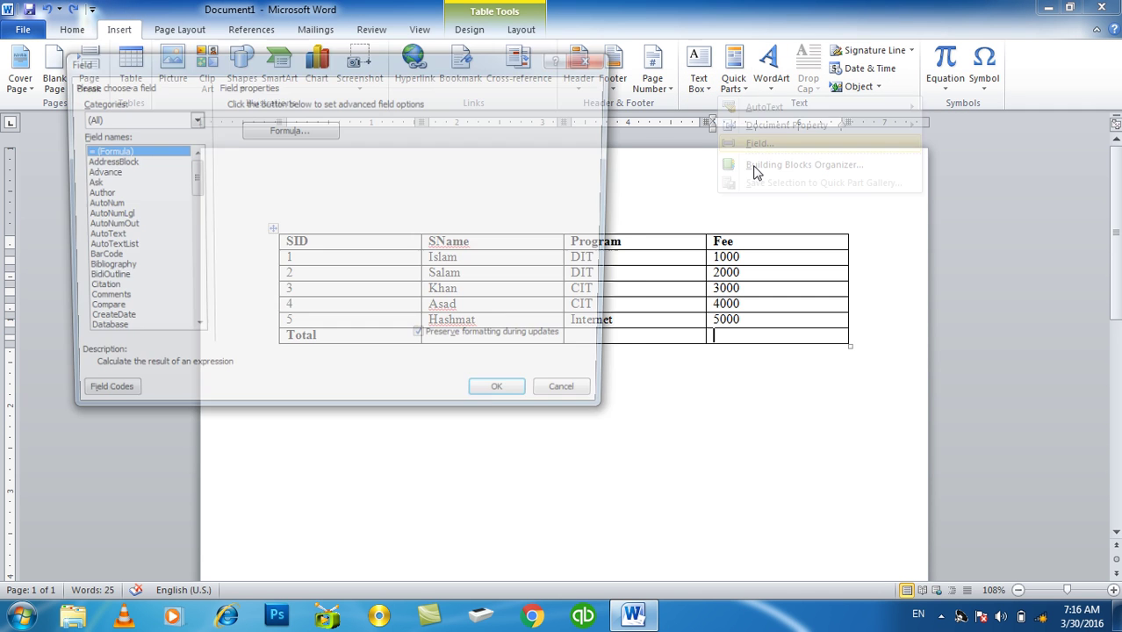
left_click(301, 129)
type("/2")
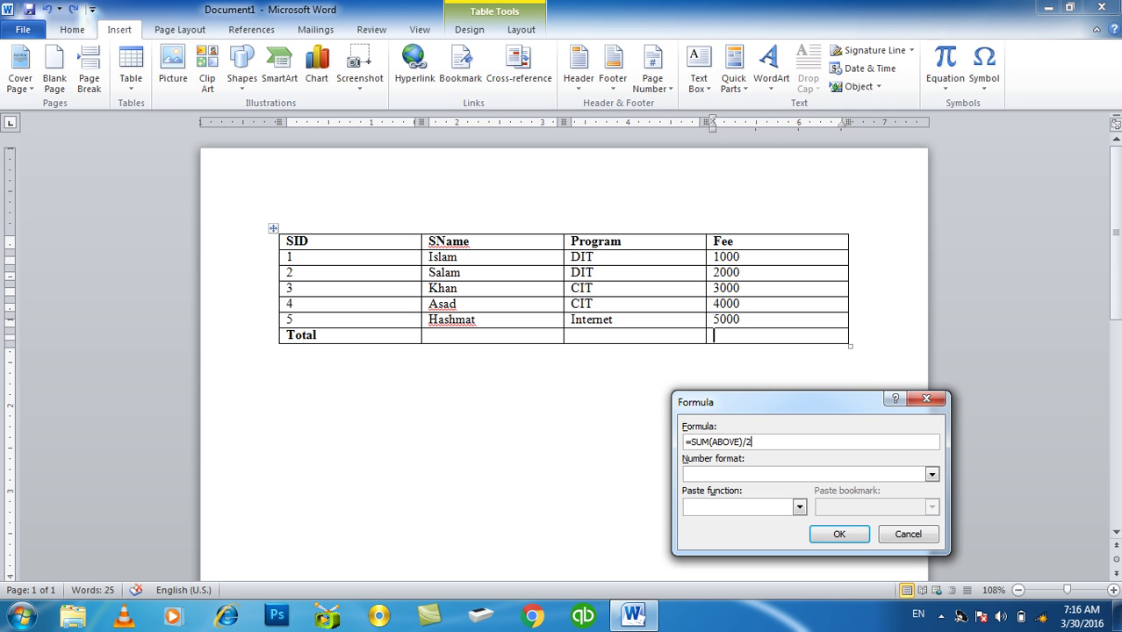
key("Return")
key("ctrl+z")
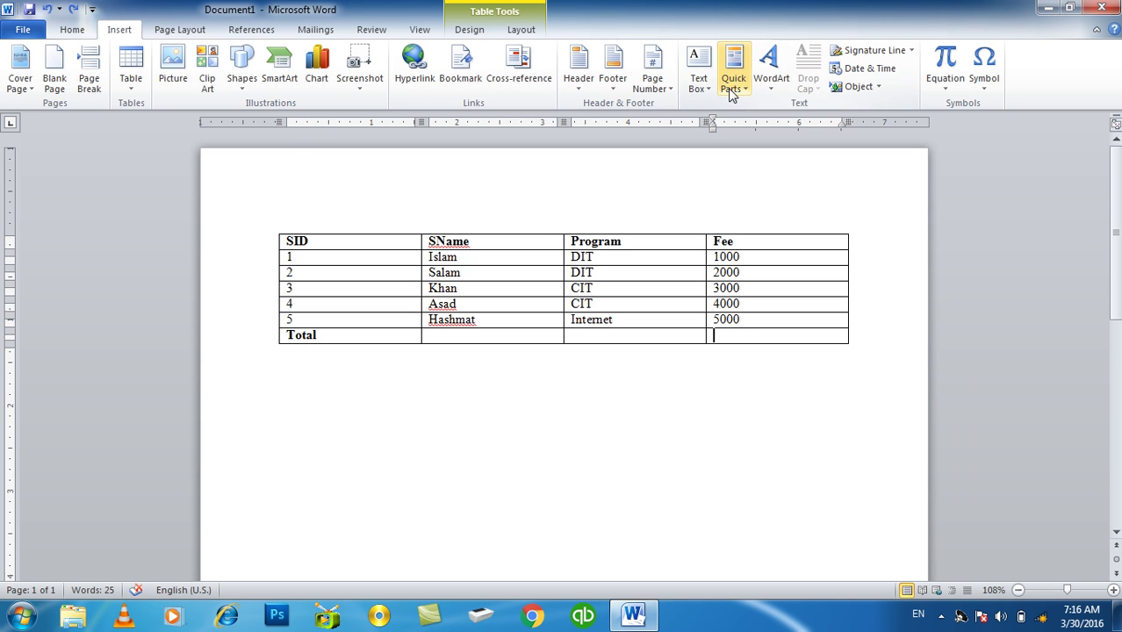
Insert =SUM(ABOVE)*50/100+4000 into the Total Fee cell, showing 11500.
left_click(733, 78)
left_click(749, 146)
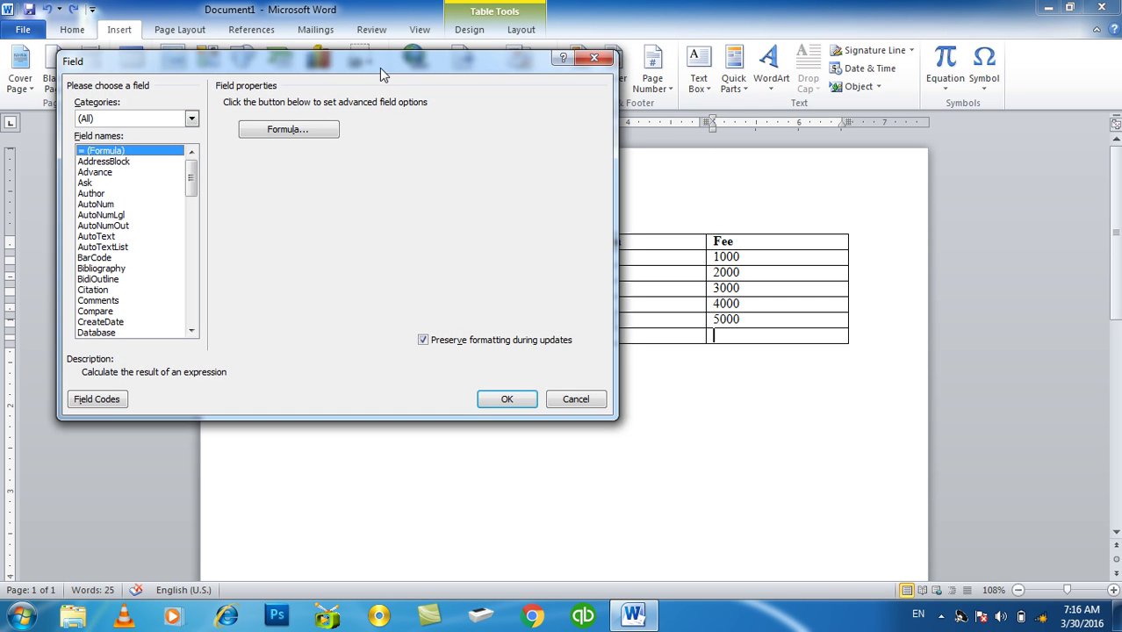
left_click_drag(379, 68, 381, 109)
left_click(309, 173)
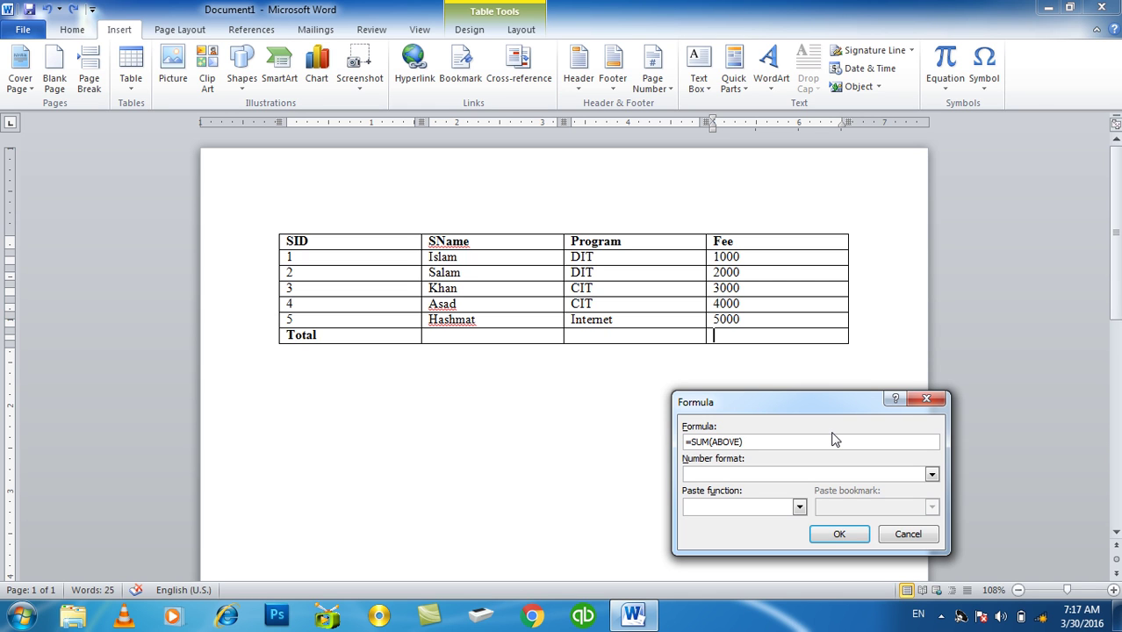
type("*50/100")
type("+4000")
key("Return")
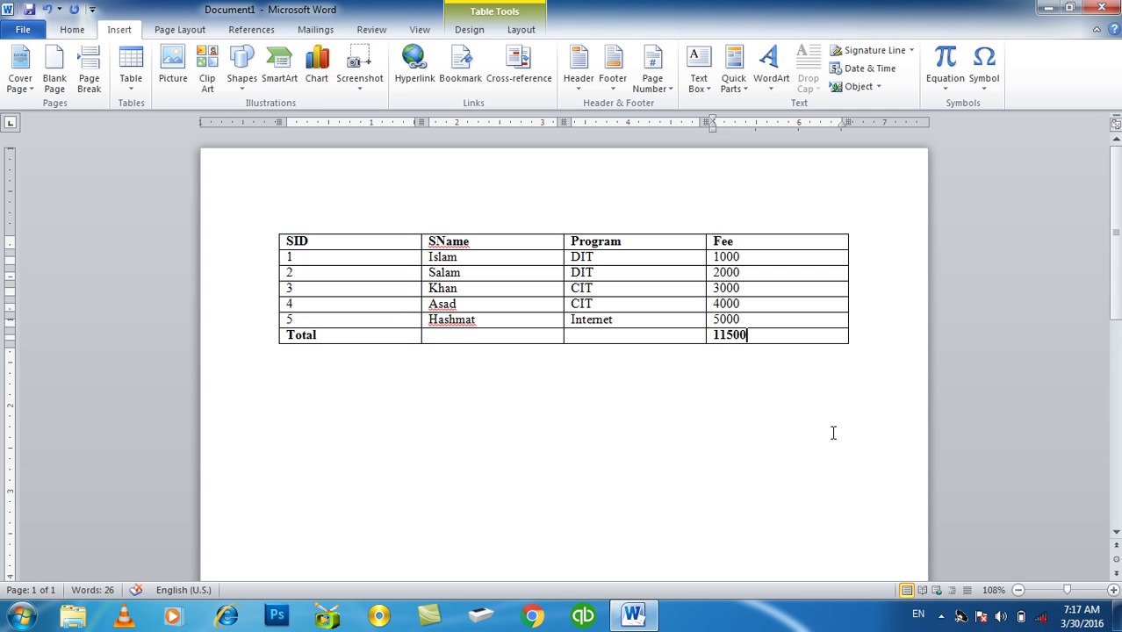
Replace 11500 with =SUM(ABOVE)*50/100-5000, which shows 2500, then delete that result.
key("BackSpace")
key("BackSpace")
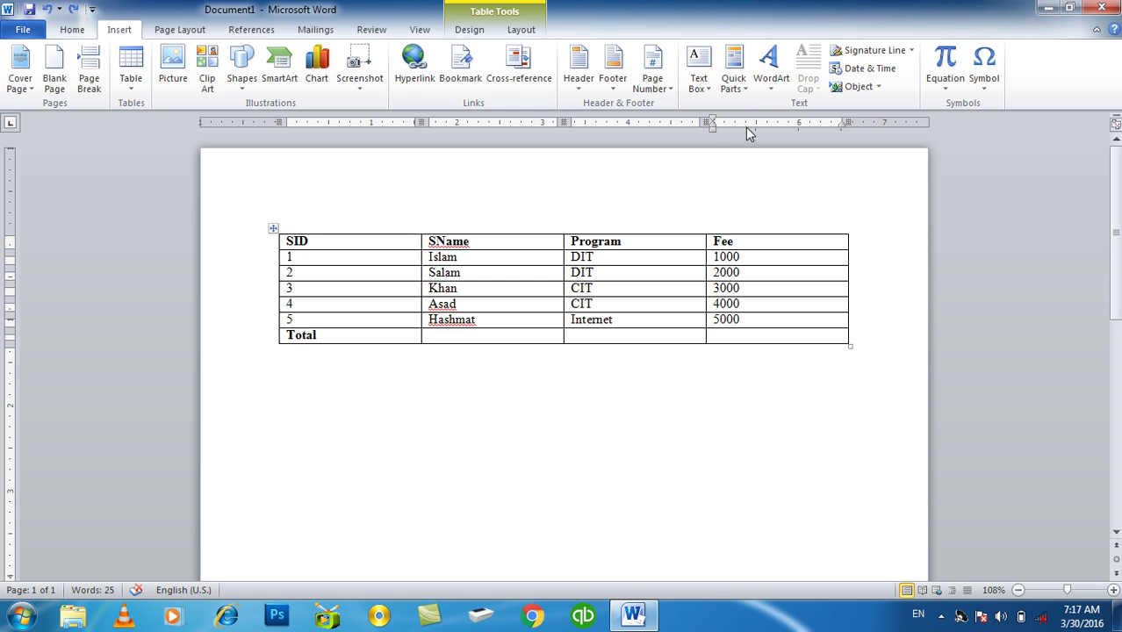
left_click(733, 79)
left_click(757, 145)
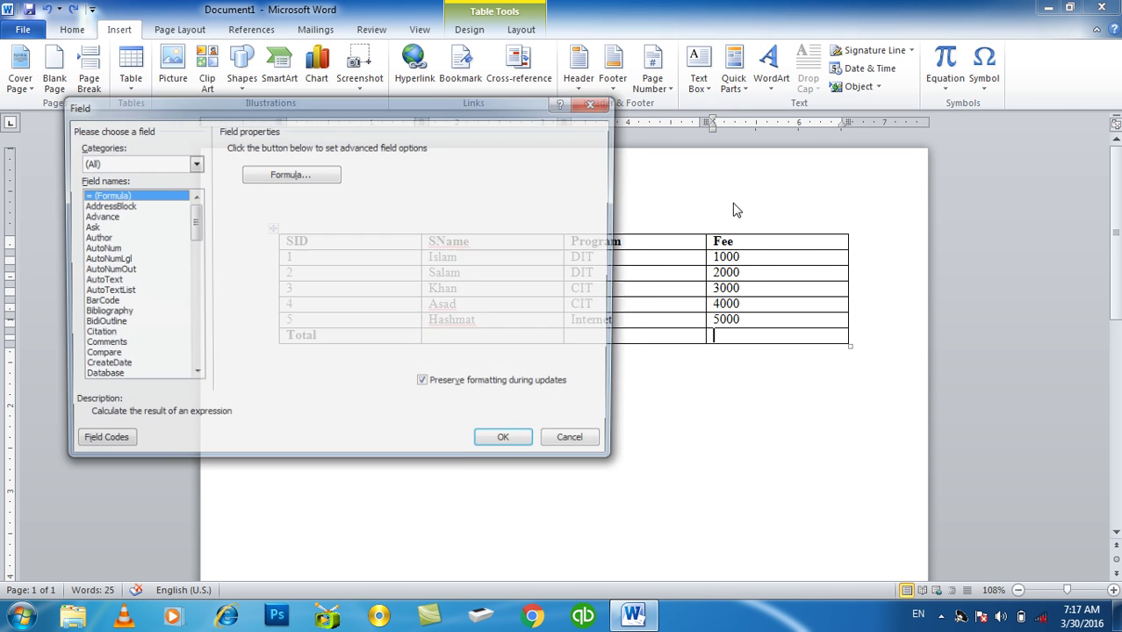
left_click(333, 181)
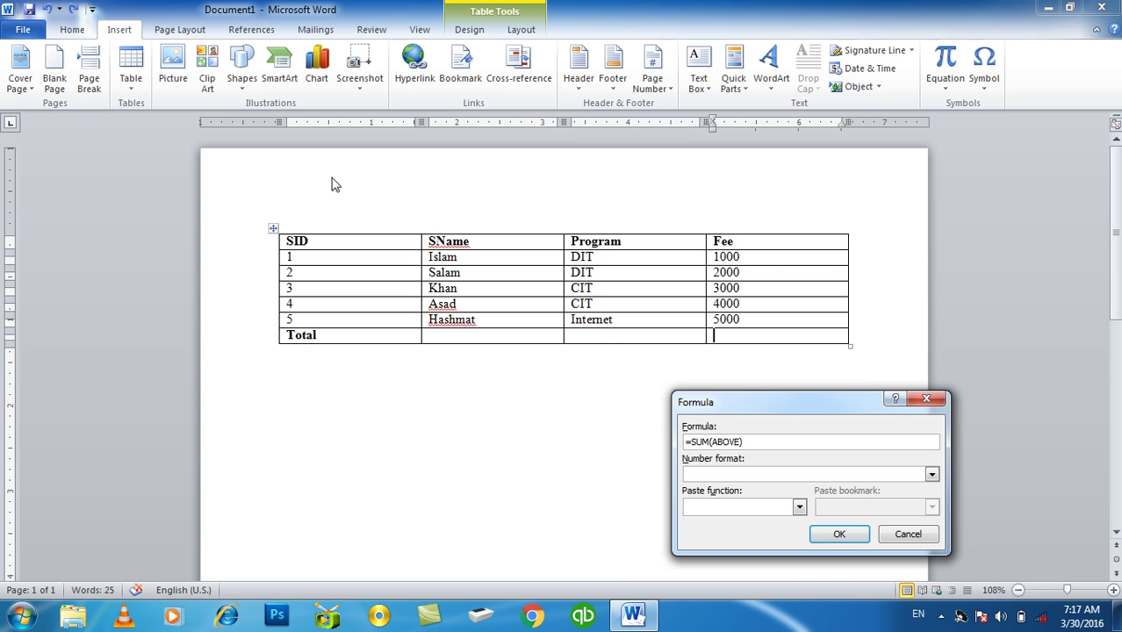
type("*50/1000")
key("BackSpace")
type("-5000")
key("Return")
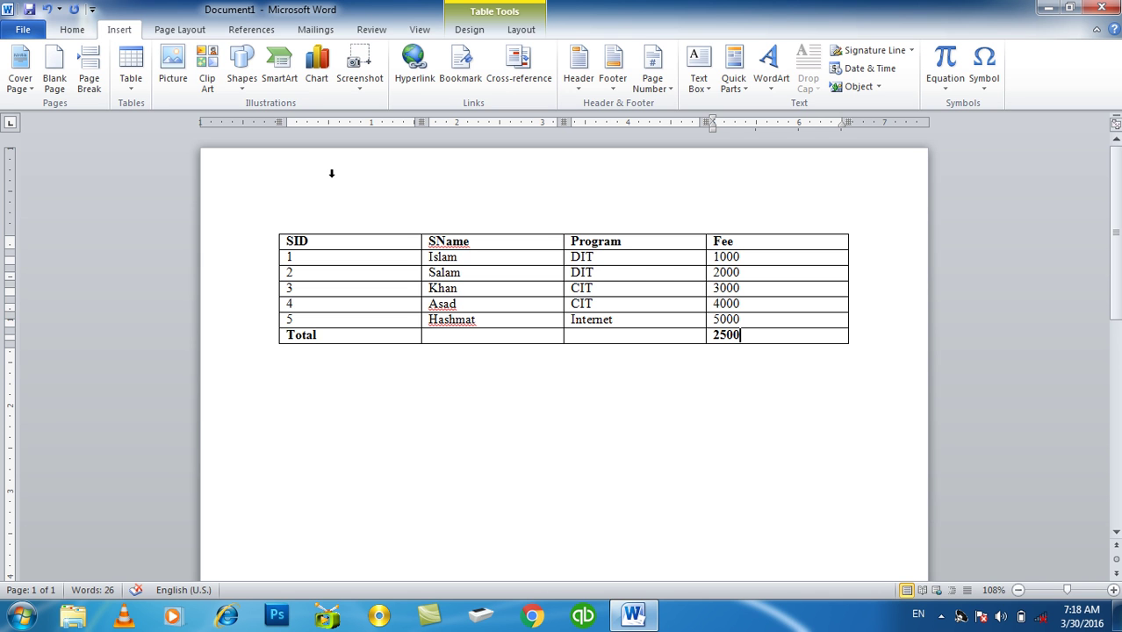
key("BackSpace")
key("BackSpace")
Insert the formula =SUM(ABOVE)*50/100/2 into the Total Fee cell, showing 3750.
left_click(733, 70)
left_click(757, 144)
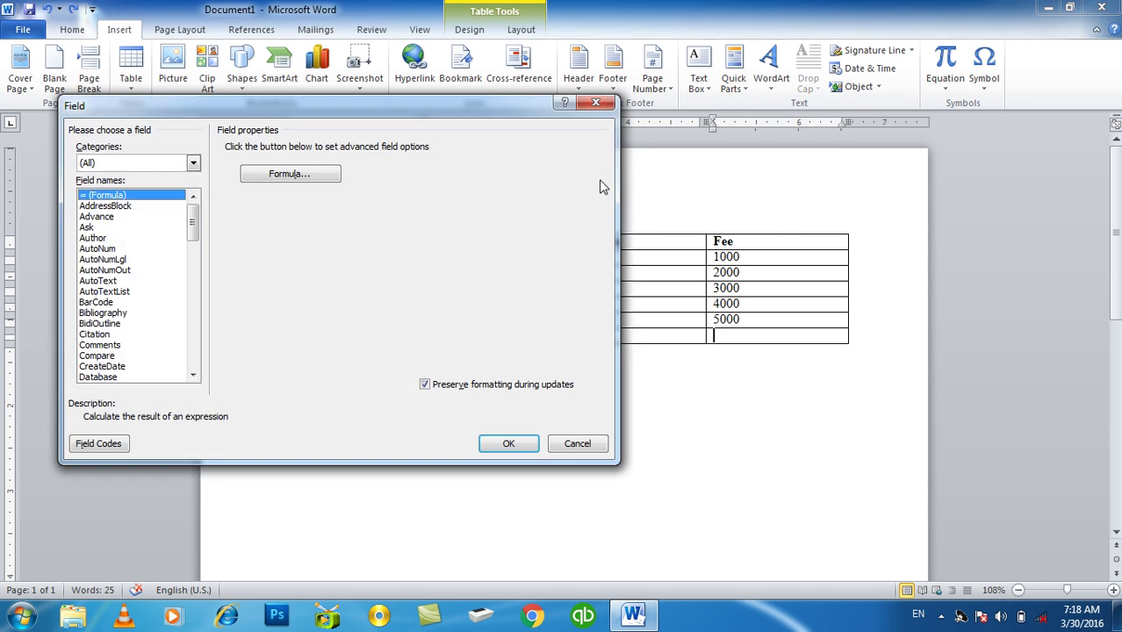
left_click(315, 180)
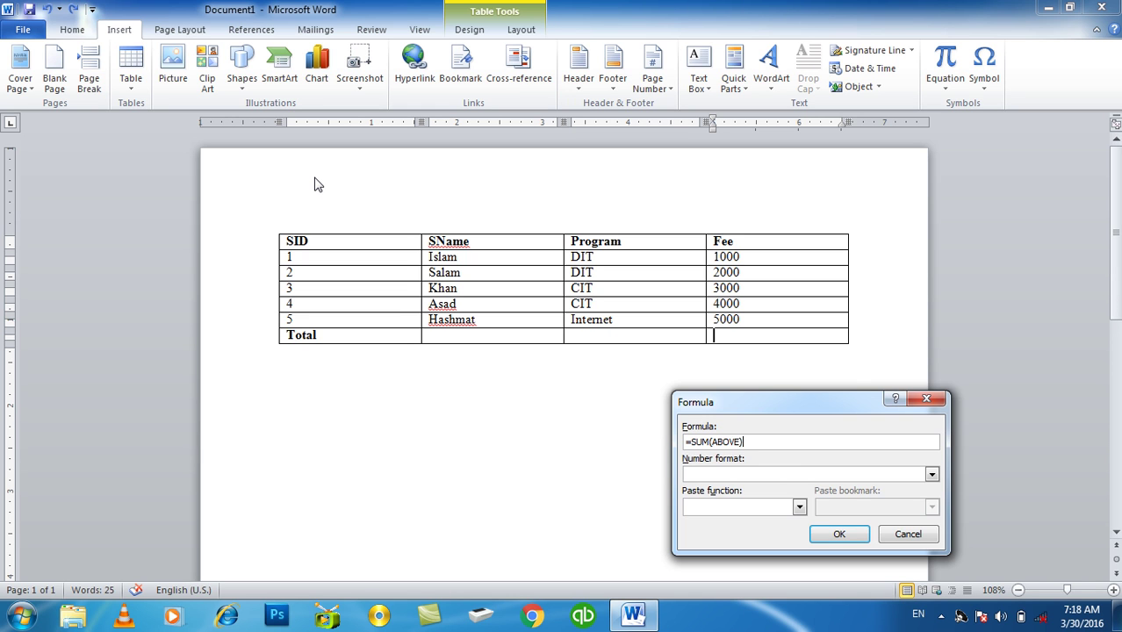
type("*50/100")
type("/2")
key("Return")
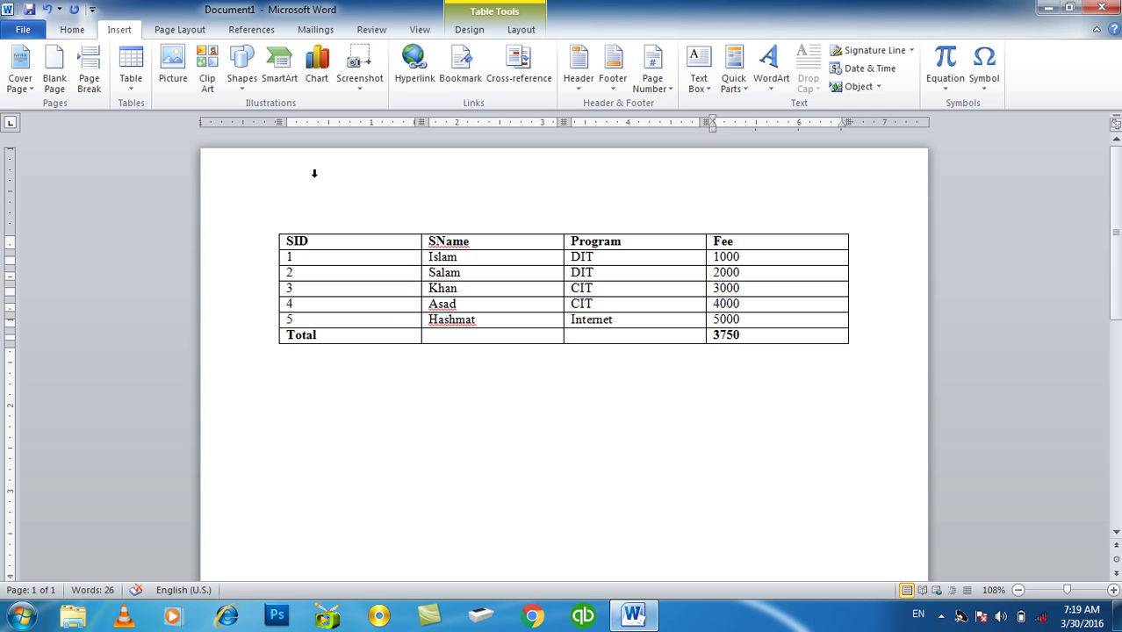
Clear the 3750, put a =count(above)*400 formula in the Total Fee cell (2000), then delete it.
key("BackSpace")
key("BackSpace")
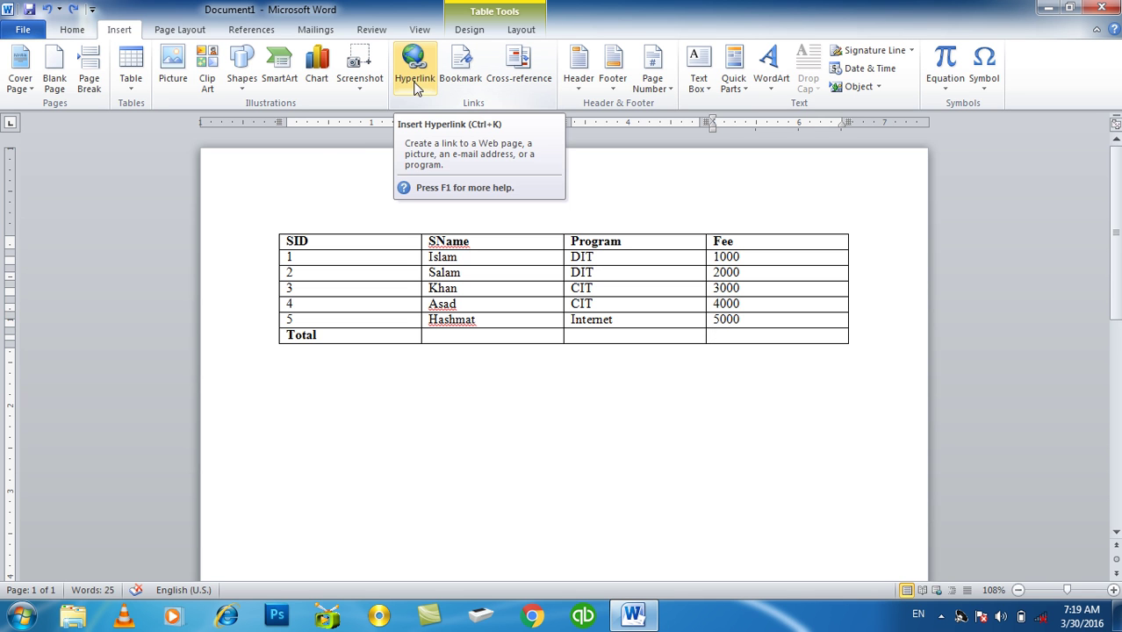
left_click(736, 89)
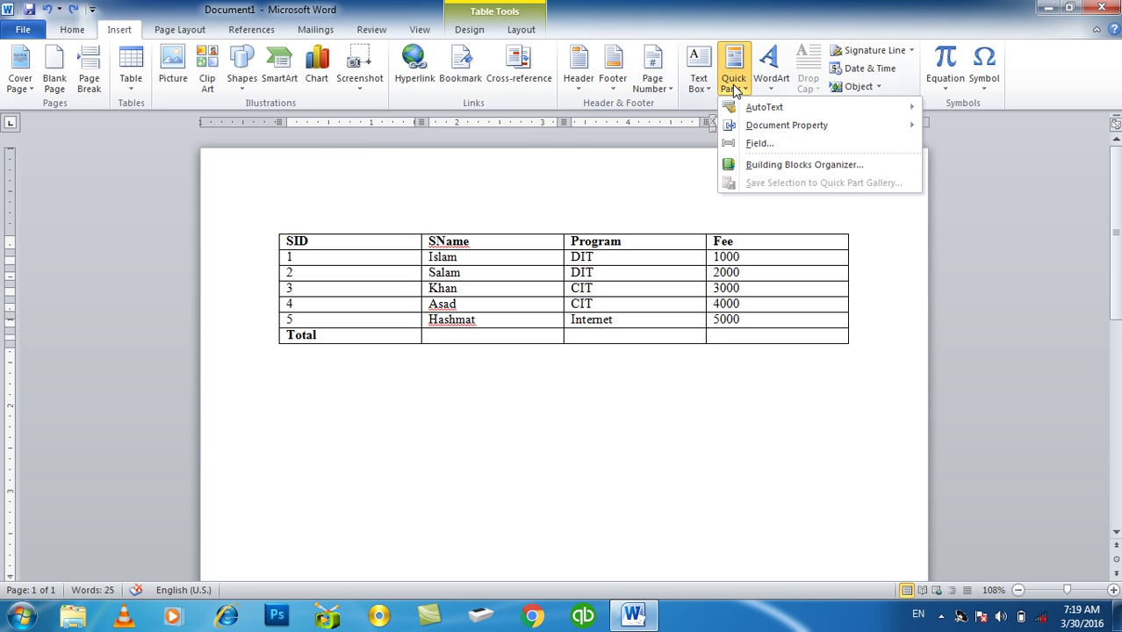
left_click(753, 143)
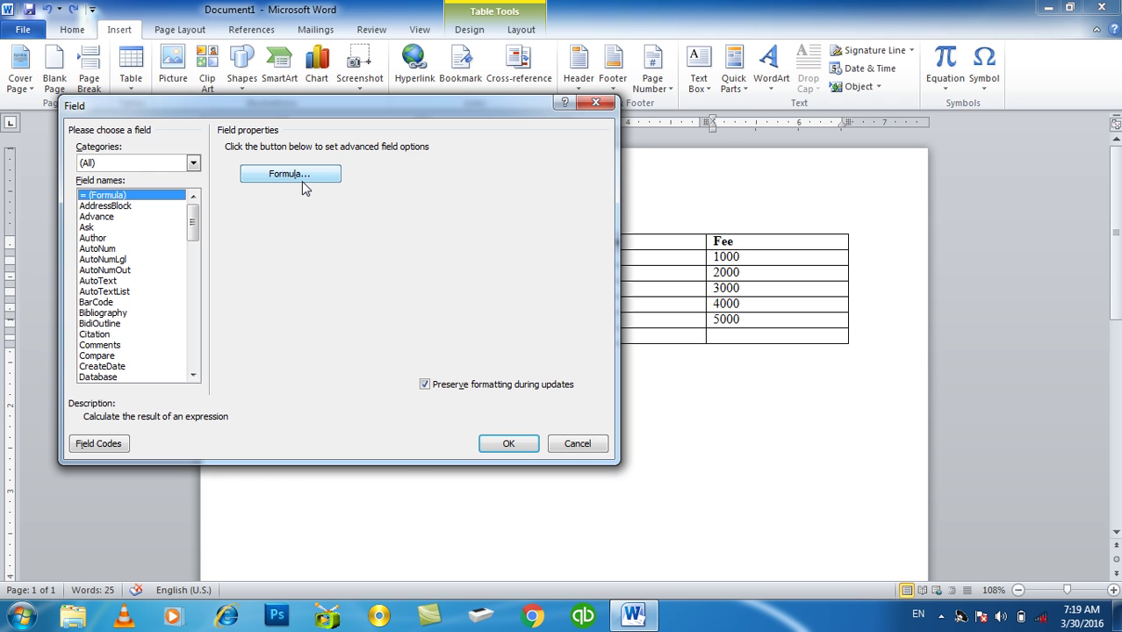
left_click(302, 181)
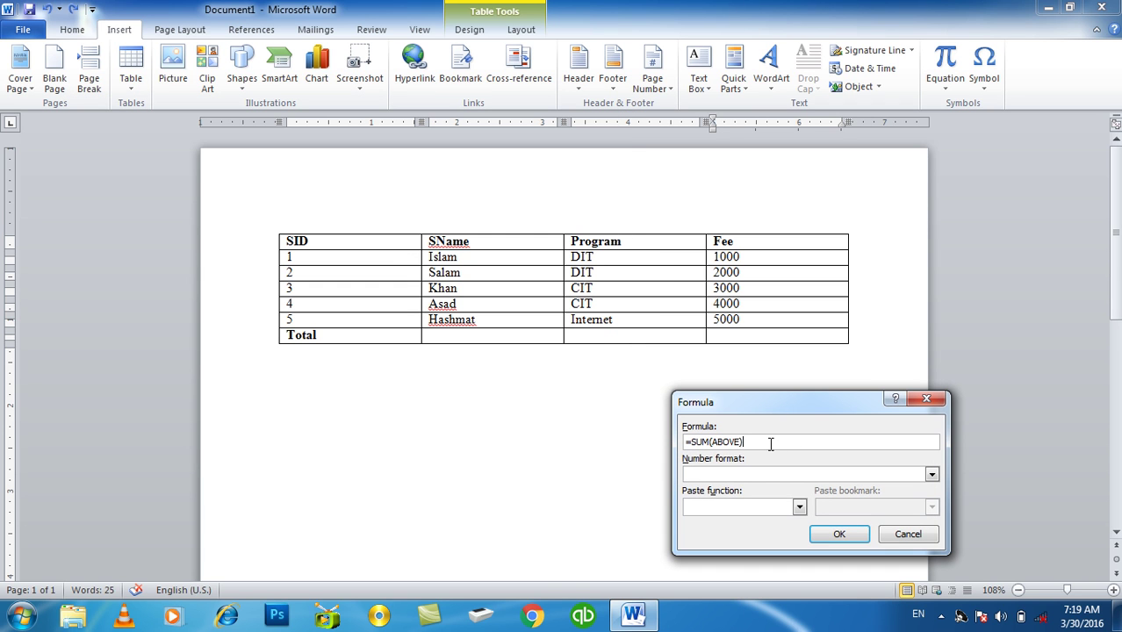
left_click_drag(770, 443, 617, 450)
type("=count(above)")
type("*400")
key("Return")
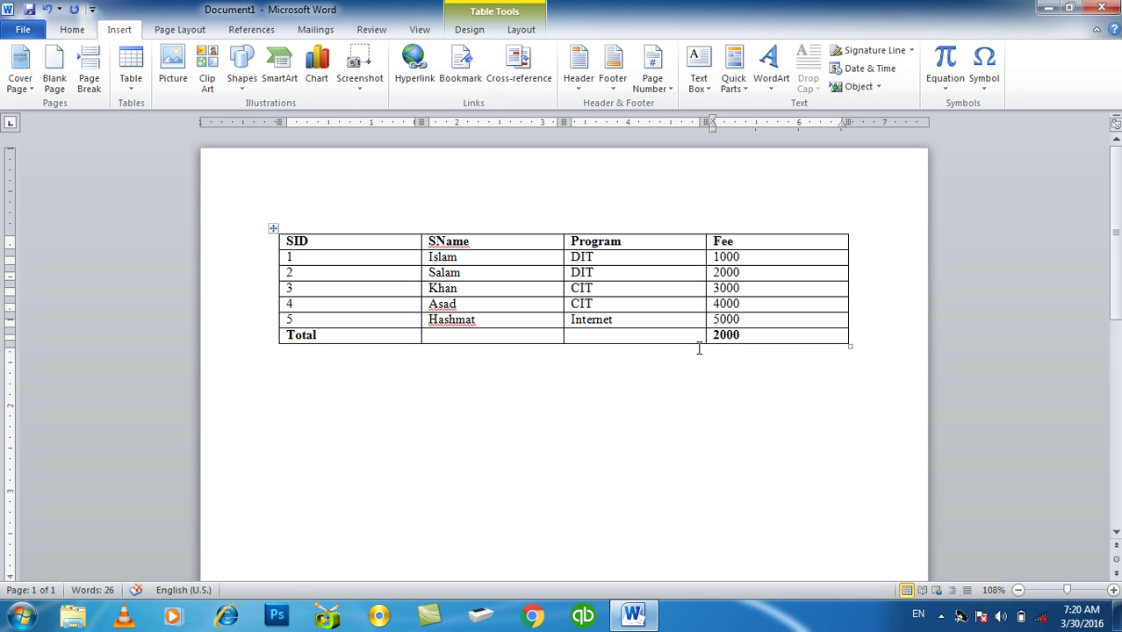
key("BackSpace")
key("BackSpace")
key("BackSpace")
Insert a =count(above) Formula field in the Total Fee cell, showing 5, then clear it.
left_click(734, 85)
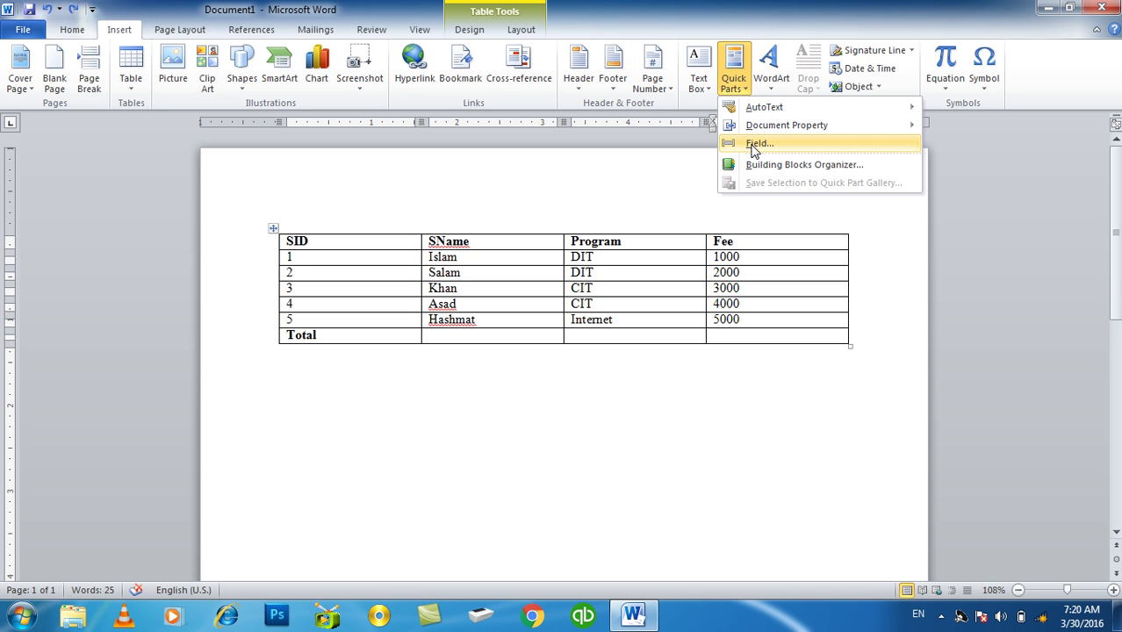
left_click(753, 145)
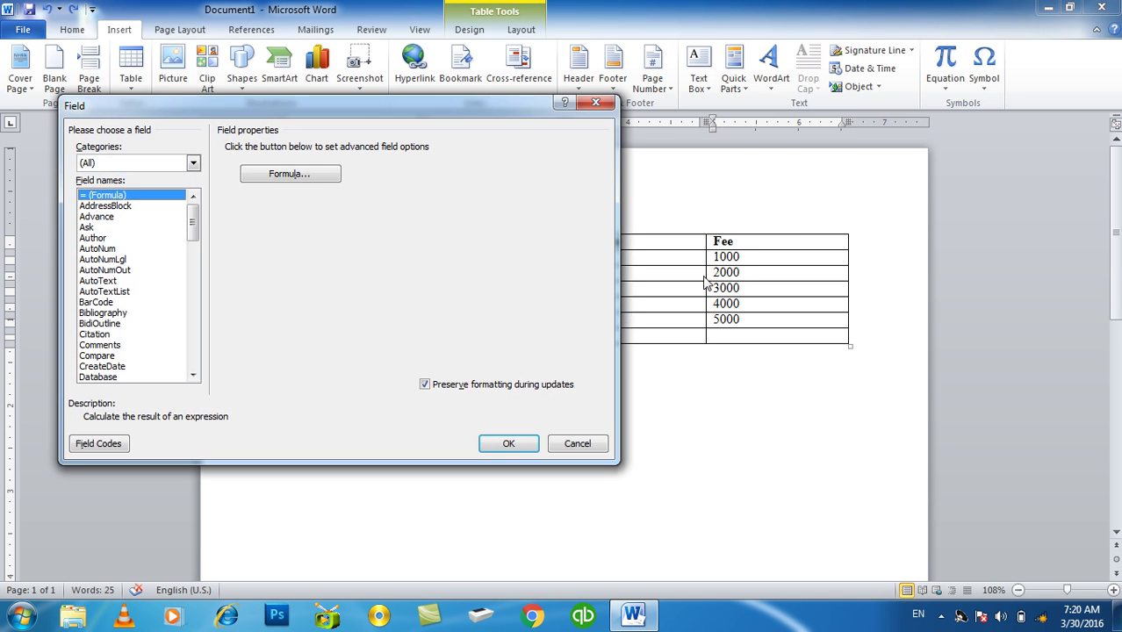
left_click(323, 180)
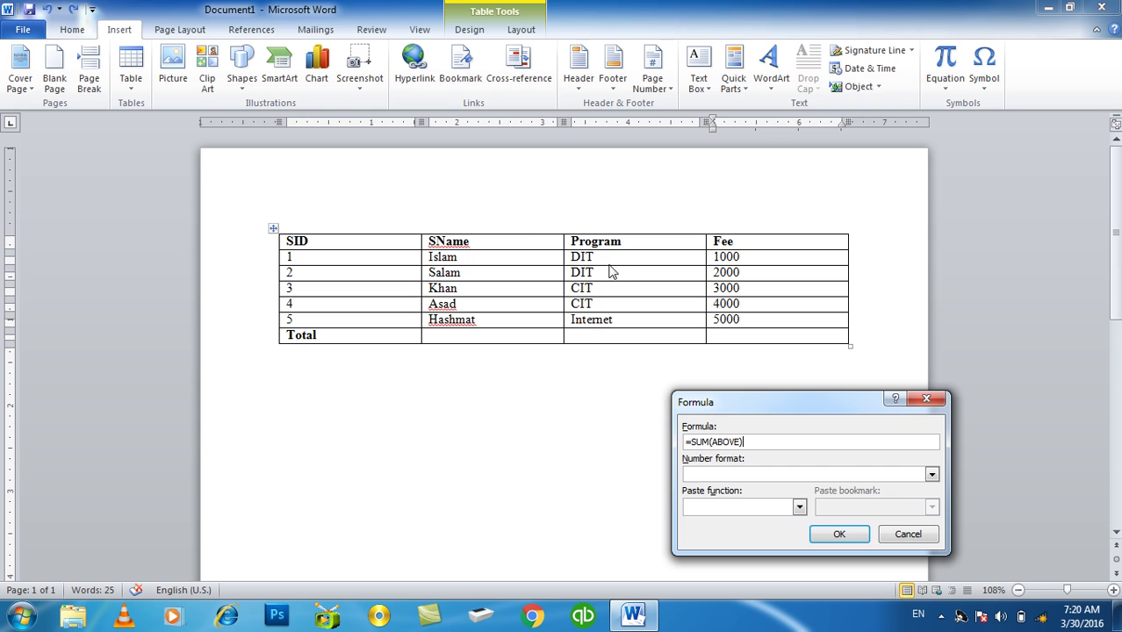
double_click(755, 441)
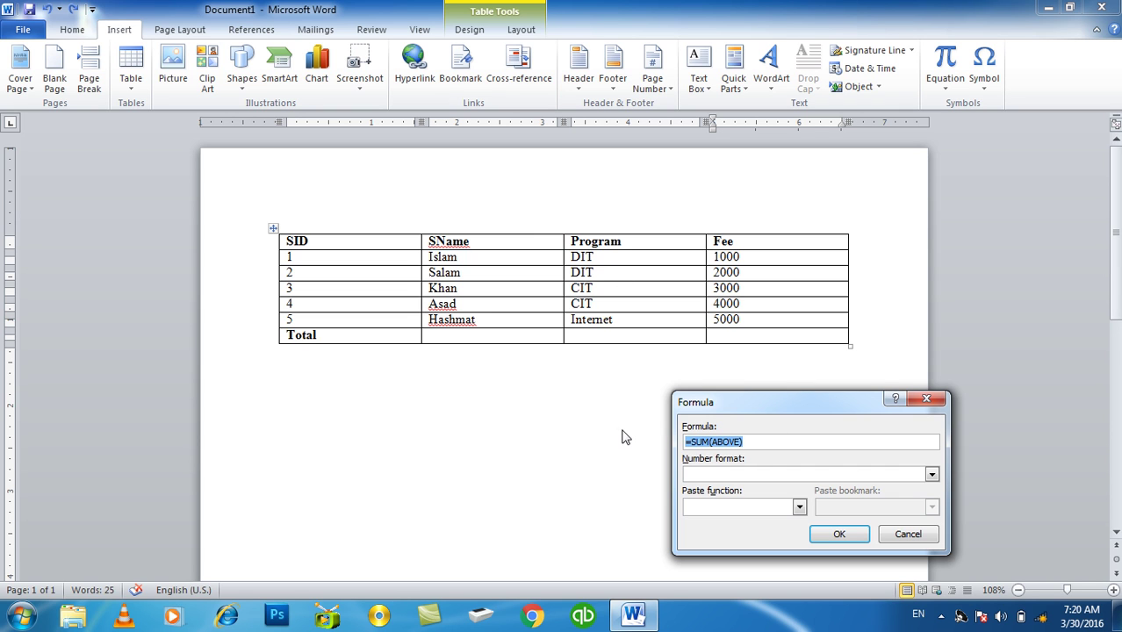
type("=count(above")
key("Return")
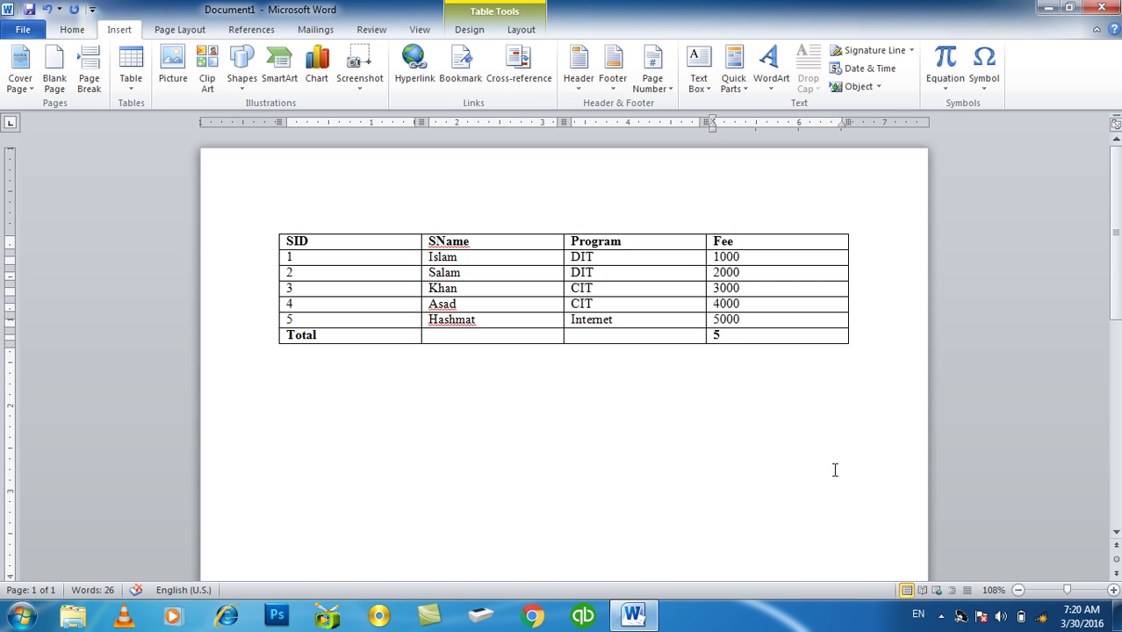
key("BackSpace")
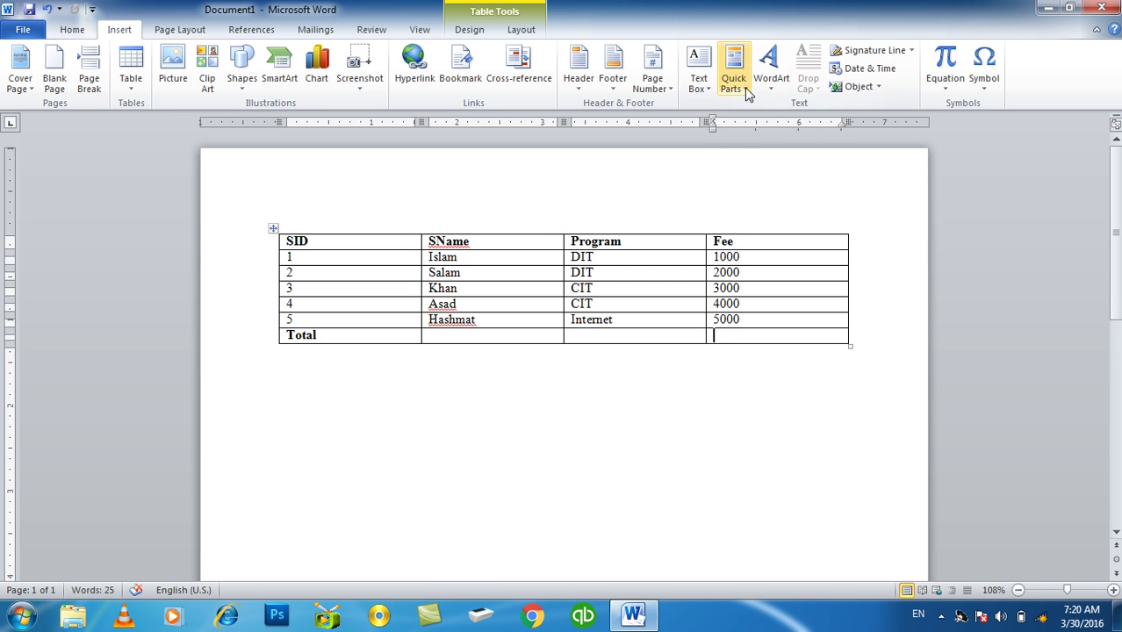
Replace the default SUM(ABOVE) with =max(above) so the Total Fee cell shows 5000.
left_click(744, 88)
left_click(760, 142)
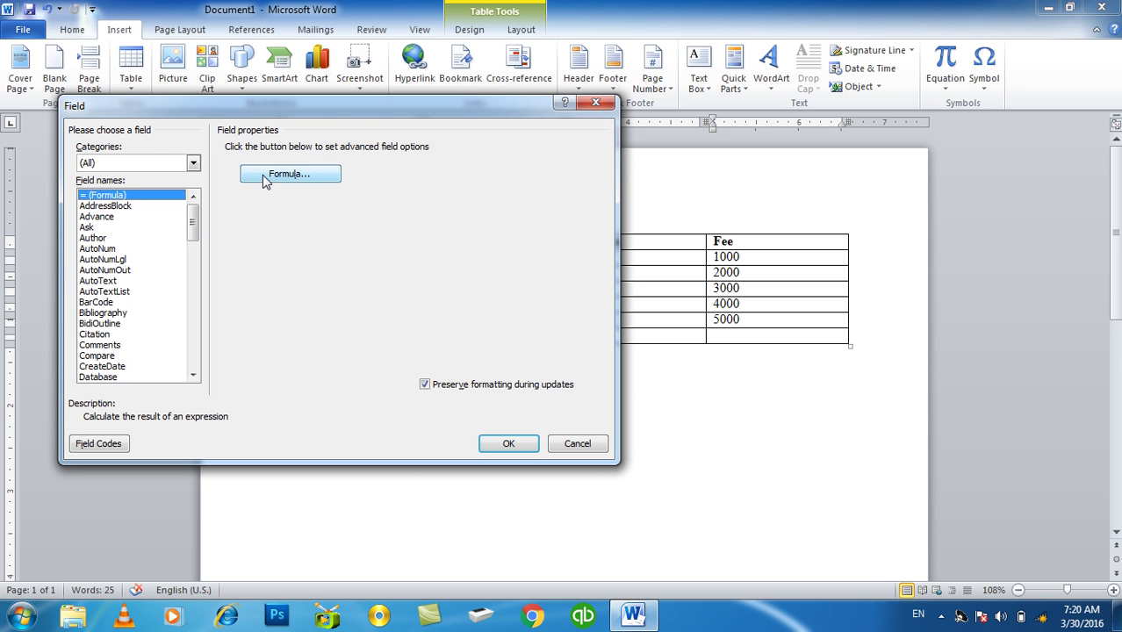
left_click(264, 175)
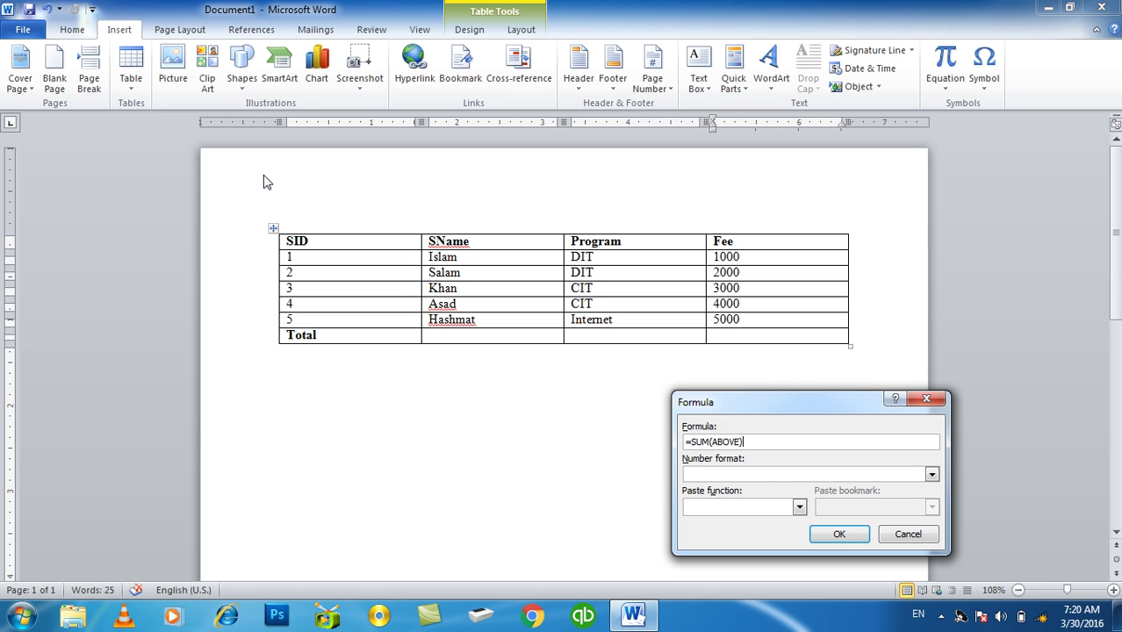
key("BackSpace")
key("BackSpace")
key("BackSpace")
key("BackSpace")
type("=max(above)")
key("Return")
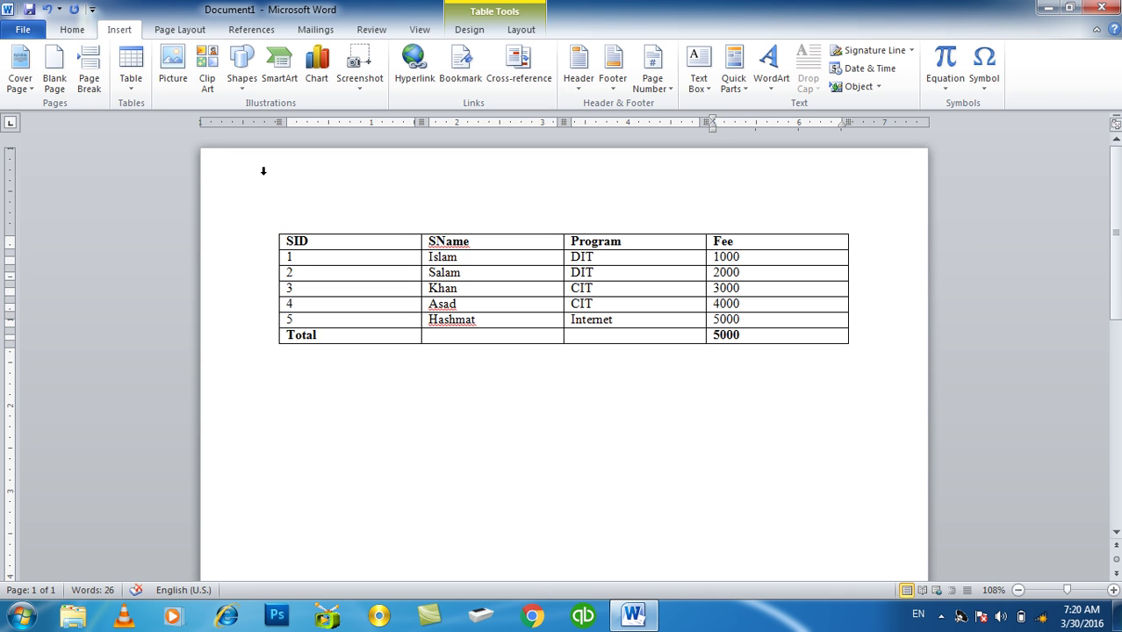
Undo the 5000, try a =min(above) formula giving 1000, then clear it.
key("ctrl+z")
left_click(738, 83)
left_click(757, 144)
left_click(307, 175)
key("BackSpace")
key("BackSpace")
key("BackSpace")
key("BackSpace")
key("BackSpace")
key("BackSpace")
type("=min(above)")
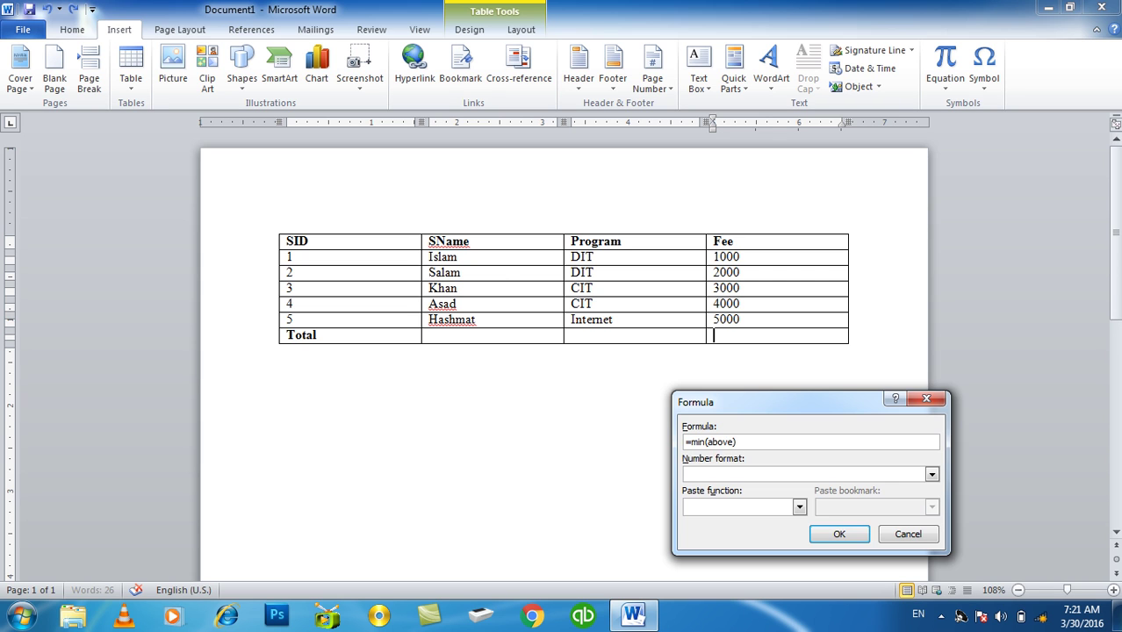
key("Return")
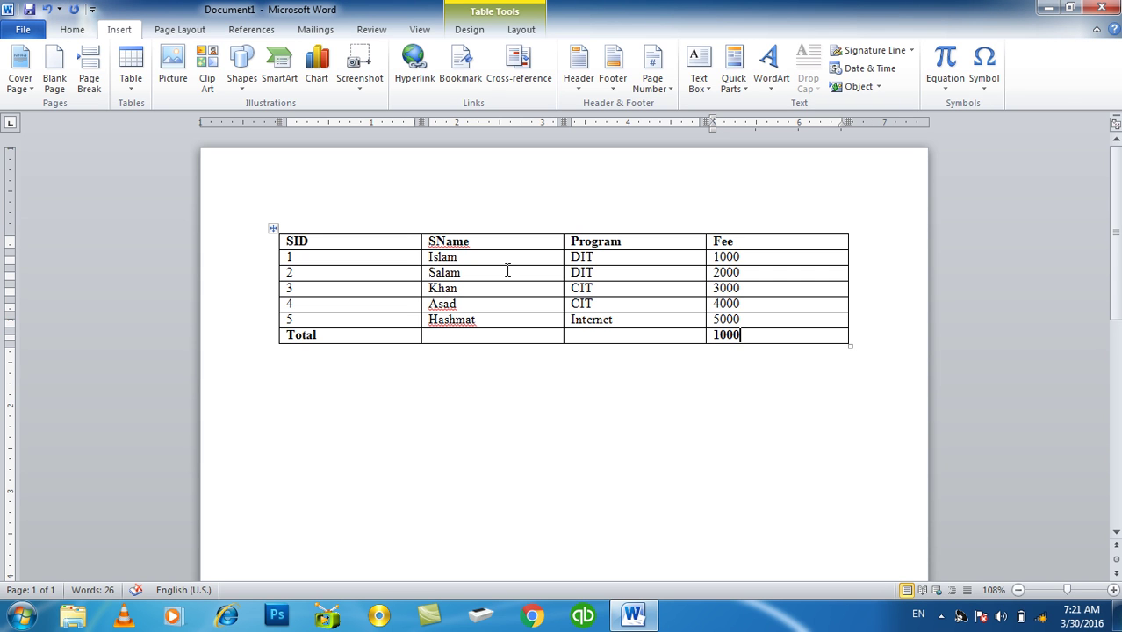
key("BackSpace")
Insert a =average(above) Formula field so the Total Fee cell shows 3000.
left_click(736, 81)
left_click(754, 145)
left_click(284, 180)
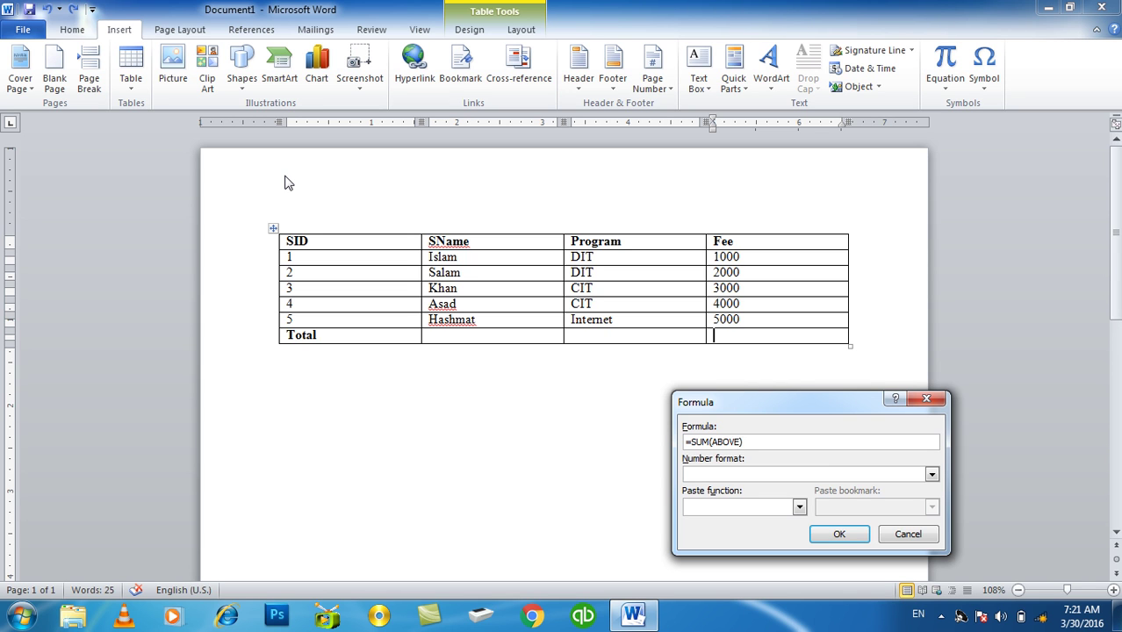
type("=a")
key("BackSpace")
key("BackSpace")
key("BackSpace")
key("BackSpace")
key("BackSpace")
key("BackSpace")
key("BackSpace")
type("average(above")
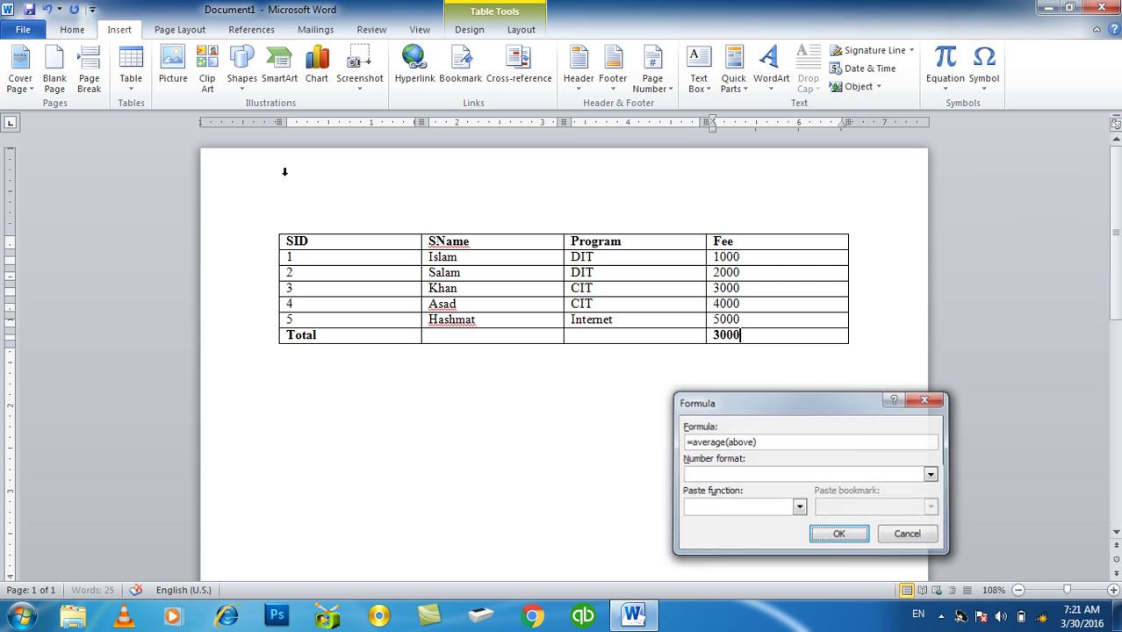
key("Return")
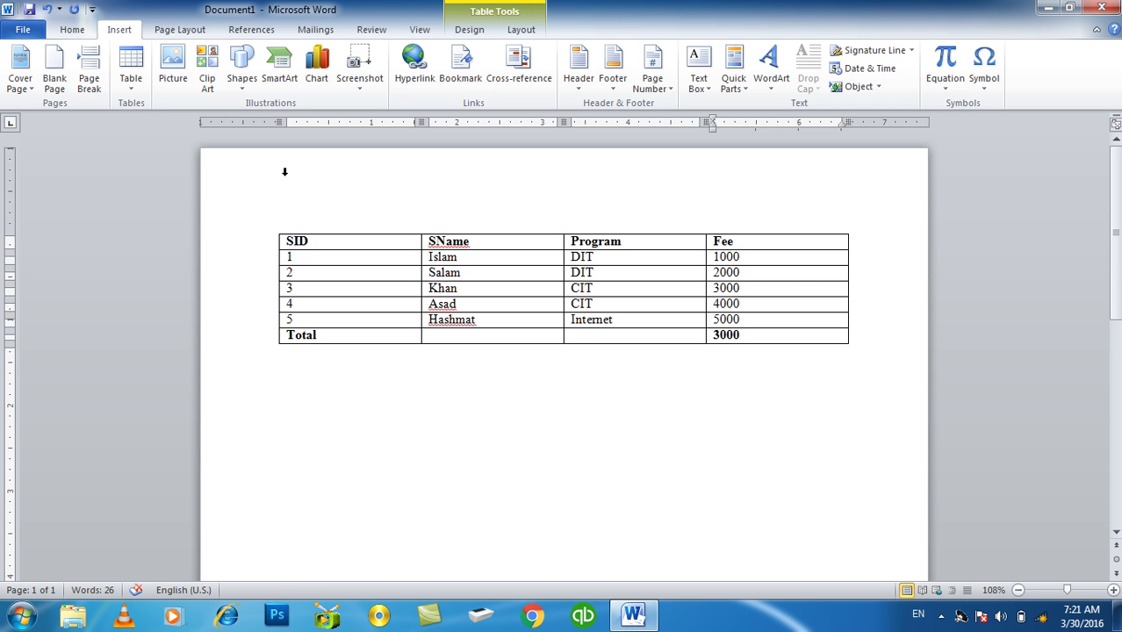
key("Down")
key("Return")
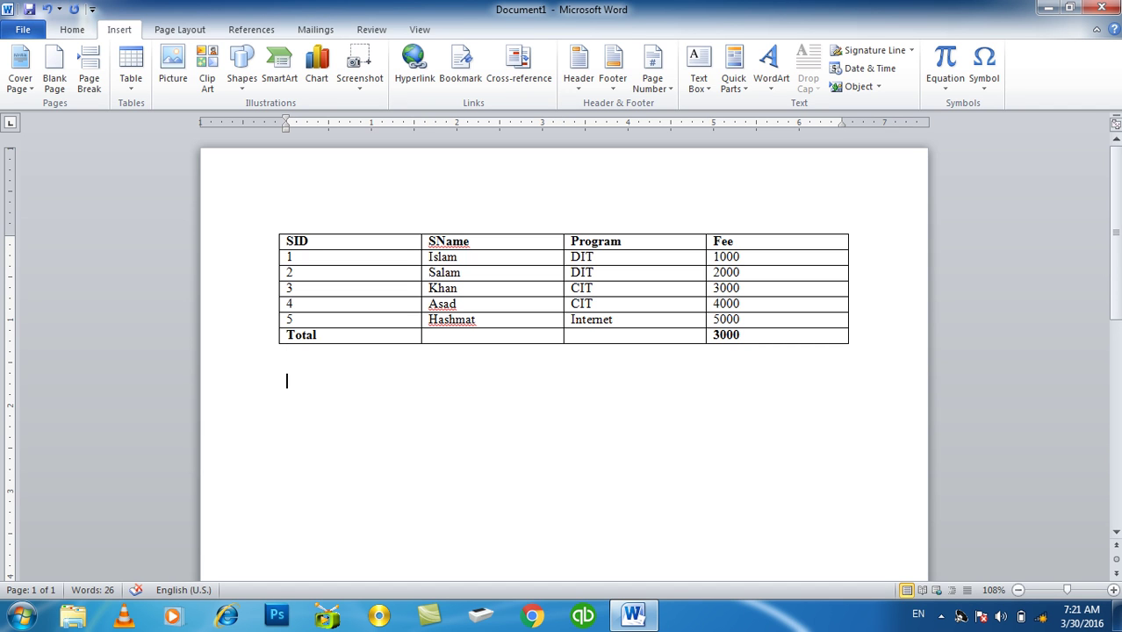
type("15000")
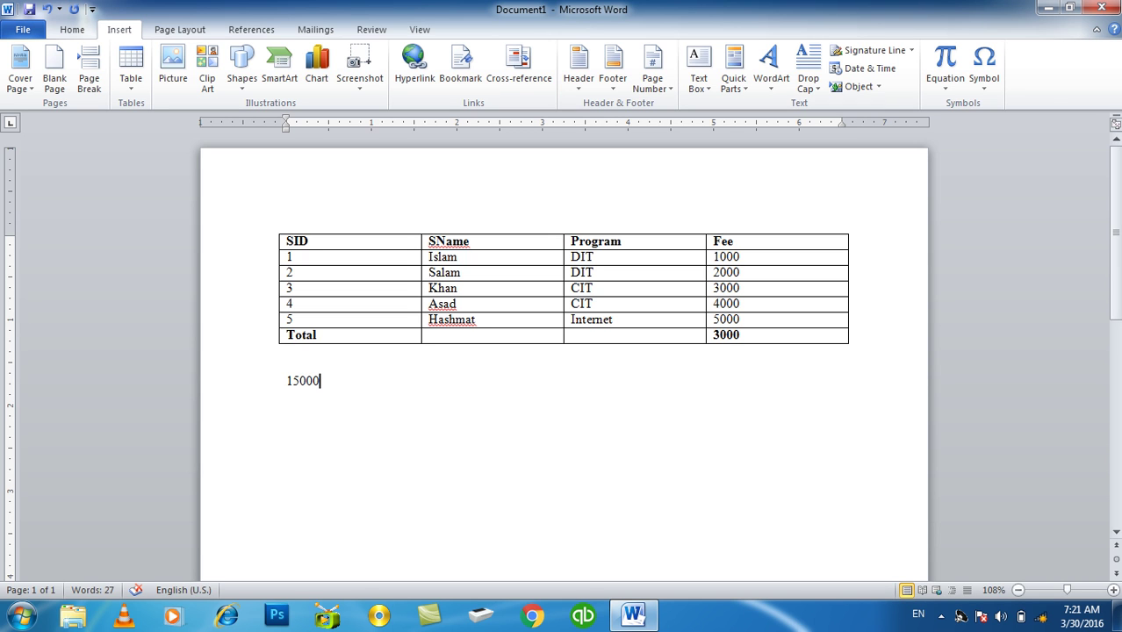
type("/5")
key("ctrl+z")
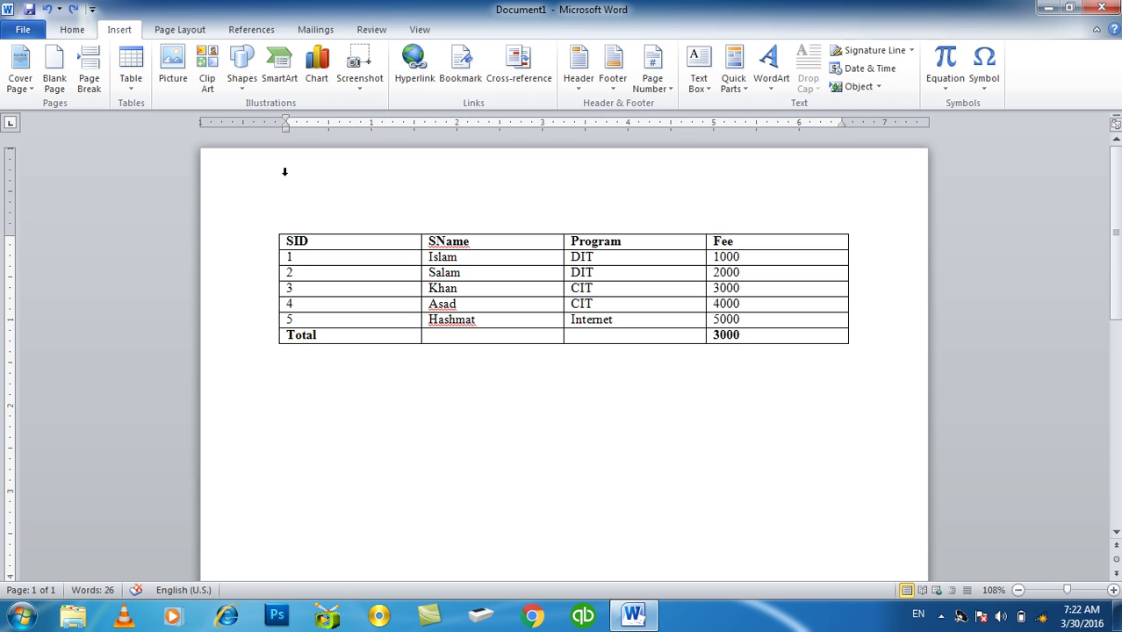
Clear the page, type a bold enlarged 'Zakat Formula' heading, and insert a 3×4 table below it.
key("ctrl+a")
key("Delete")
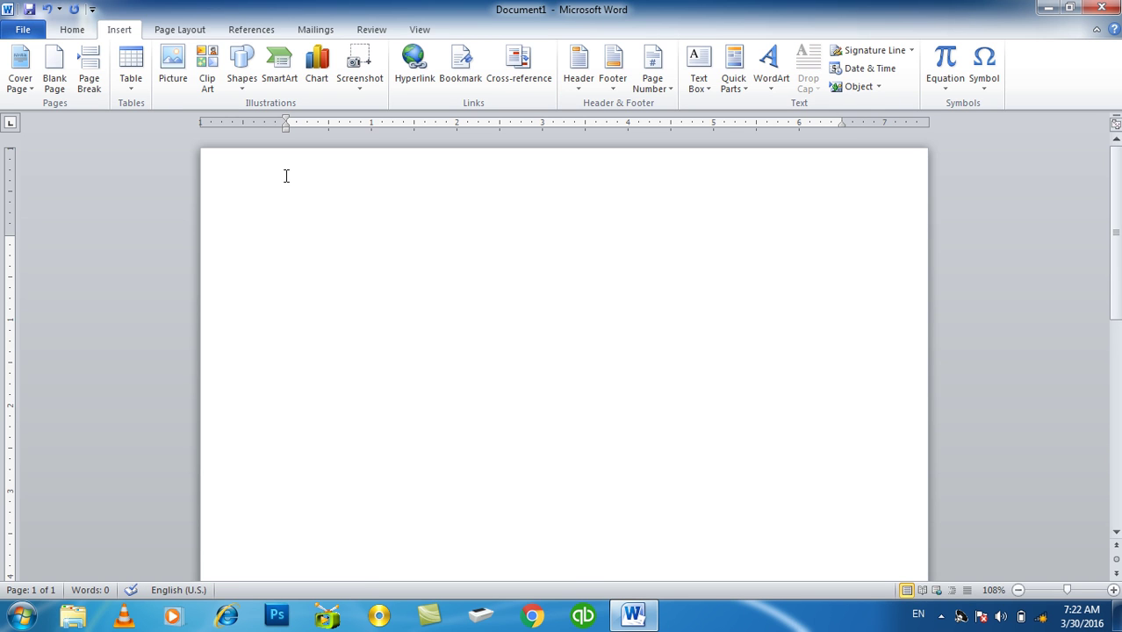
type("Zakat Formula")
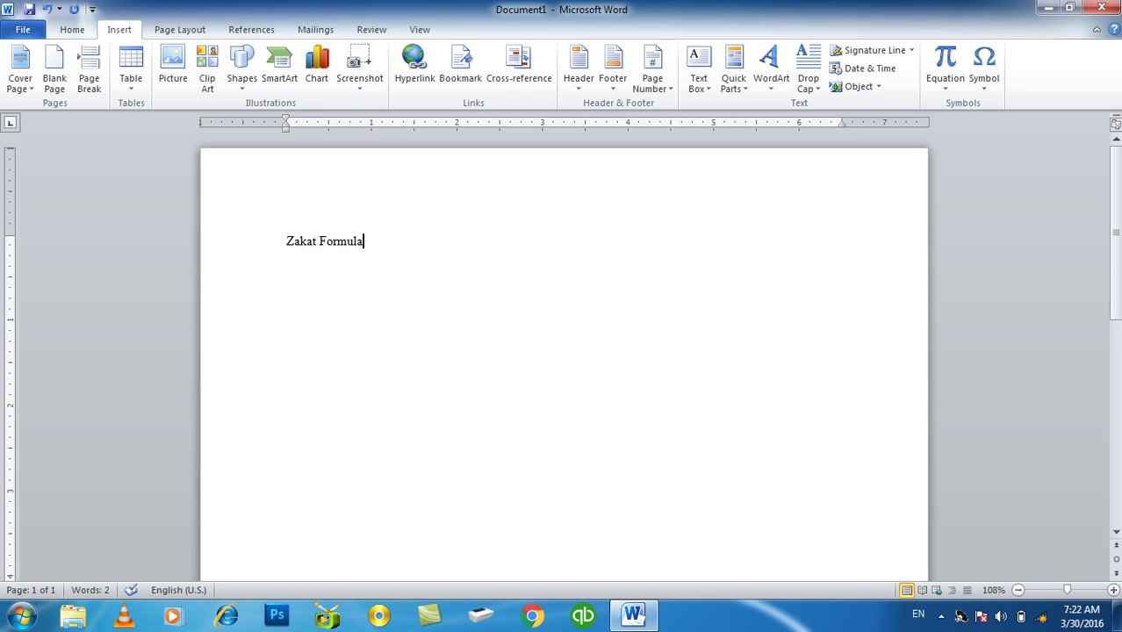
key("ctrl+a")
key("ctrl+b")
key("ctrl+shift+period")
key("ctrl+shift+period")
key("ctrl+shift+period")
key("ctrl+shift+period")
key("ctrl+shift+period")
key("End")
key("Return")
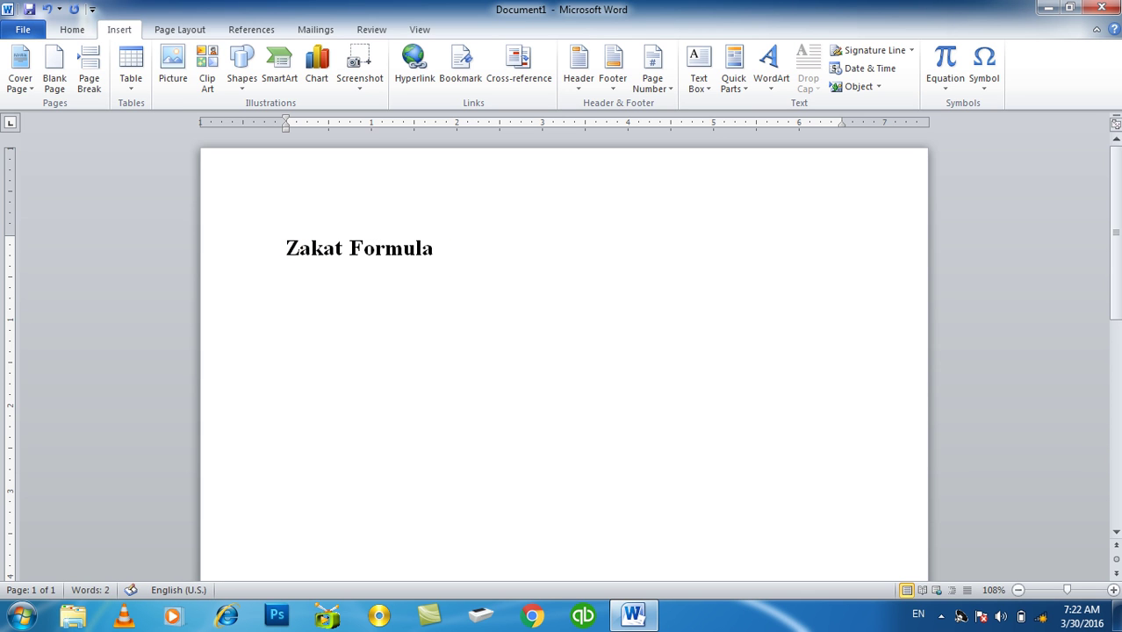
left_click(131, 68)
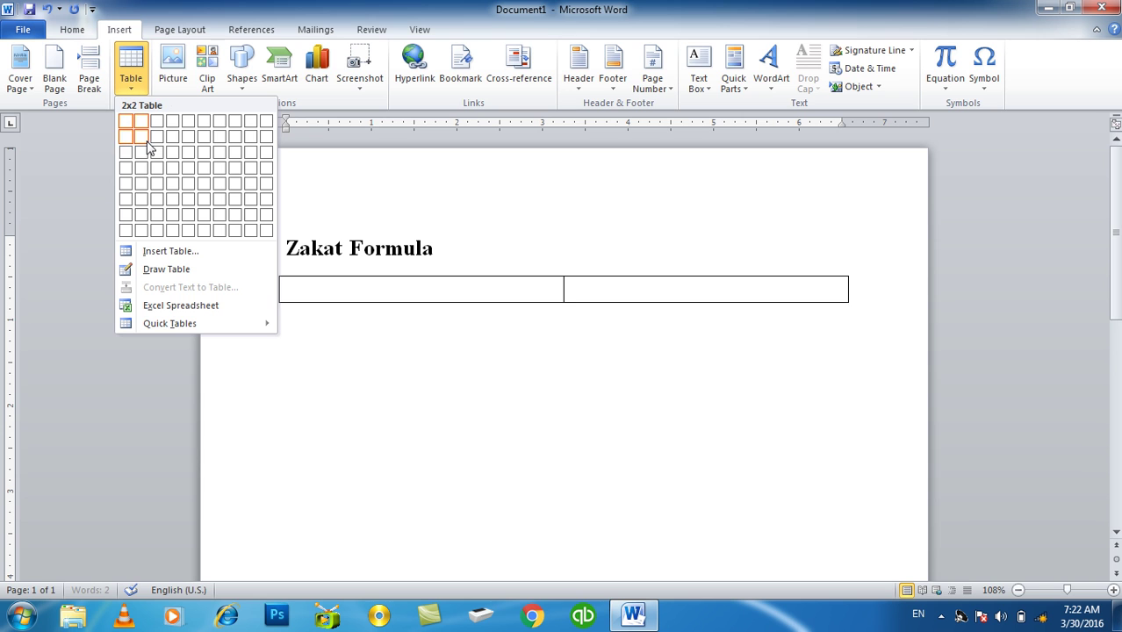
left_click(159, 175)
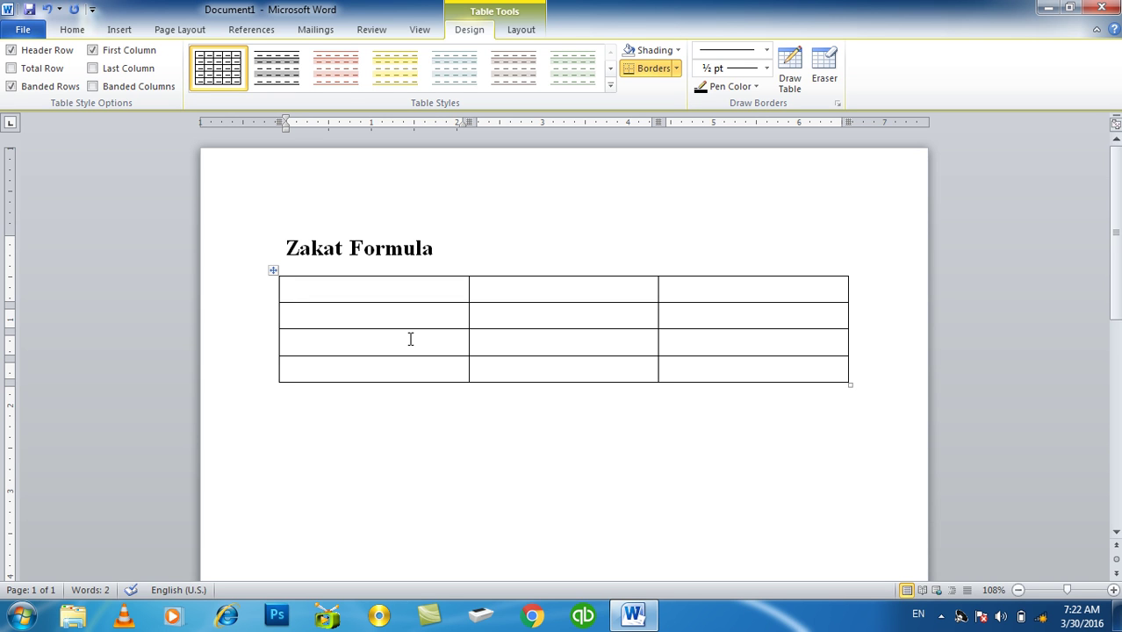
Type 'Amount' and 'Zakat' in the first two header cells.
type("Amount")
key("Tab")
type("Zal")
key("BackSpace")
type("kat")
Add the note '100=2.5' on a line below the table.
key("Down")
key("Left")
key("Down")
key("Down")
key("Down")
key("Return")
key("Return")
key("Return")
type("100")
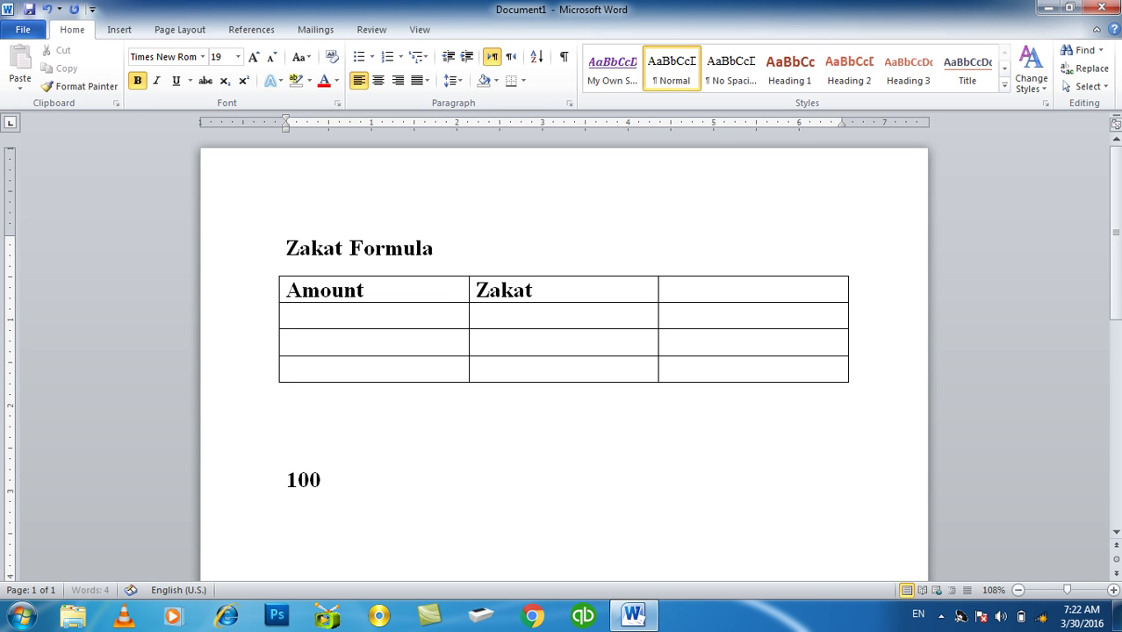
type("=2.5")
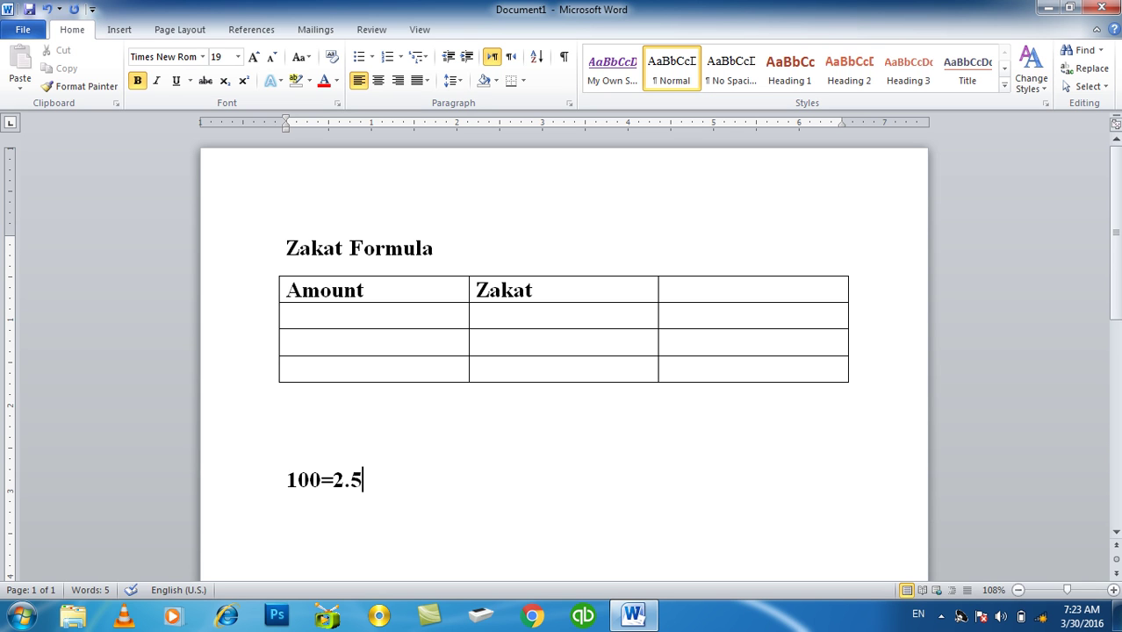
key("Return")
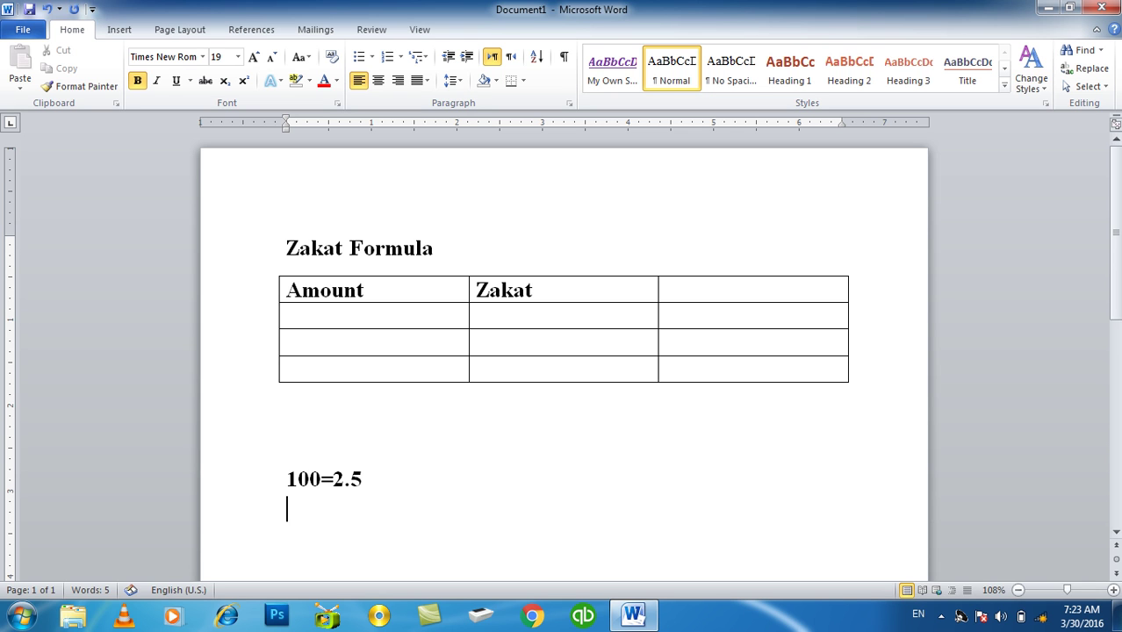
left_click(320, 310)
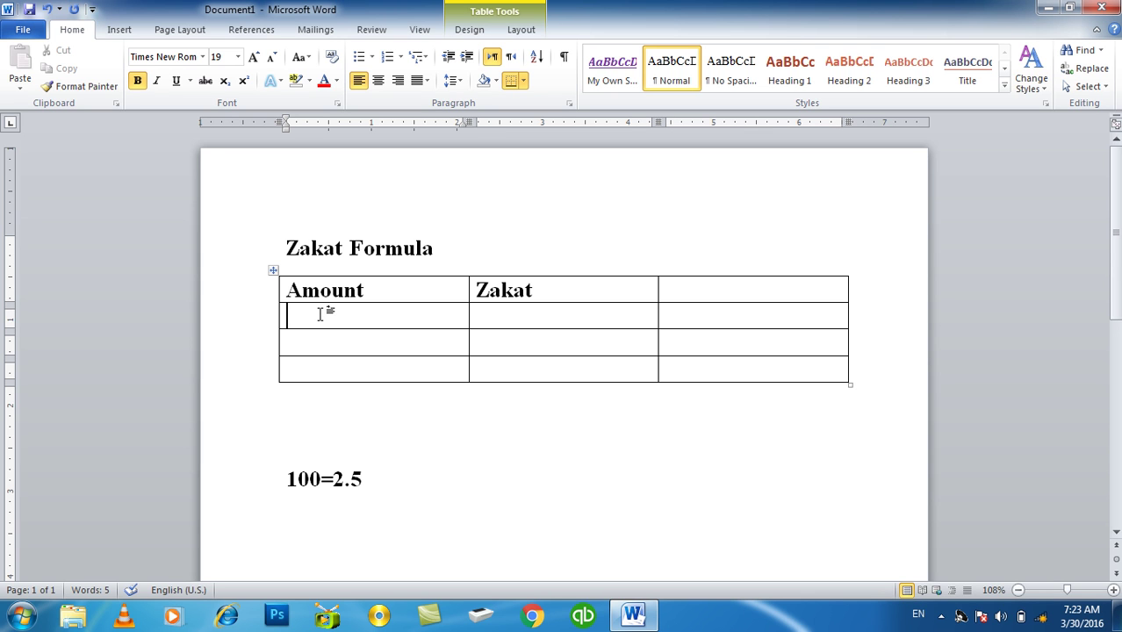
Enter 8000000 in the first cell under Amount.
type("18")
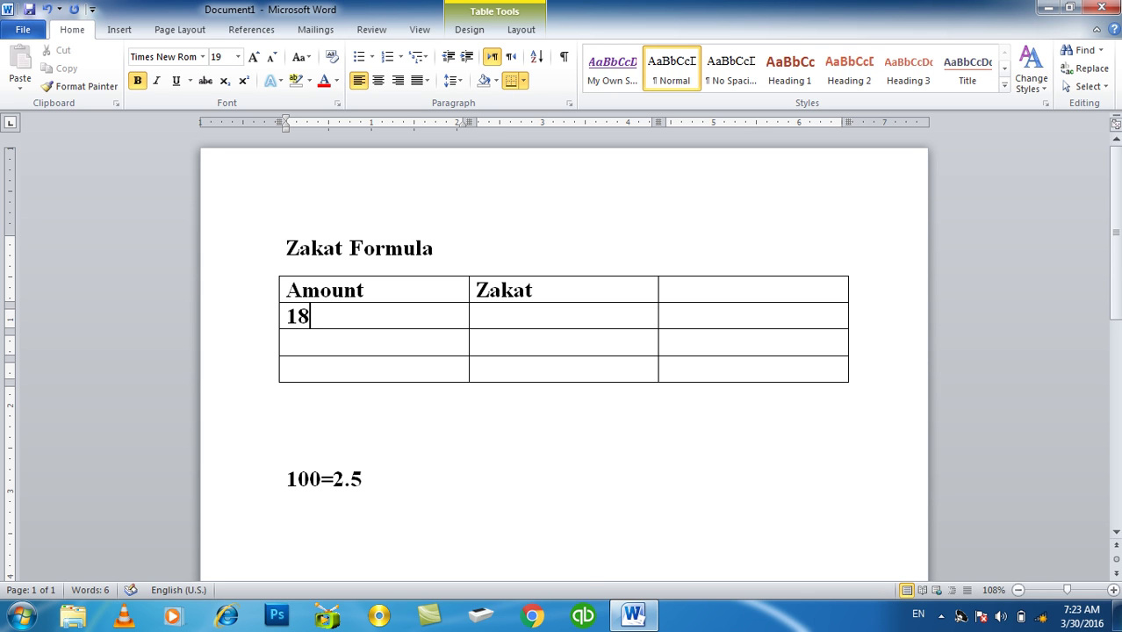
key("BackSpace")
key("BackSpace")
type("88")
key("BackSpace")
type("000000")
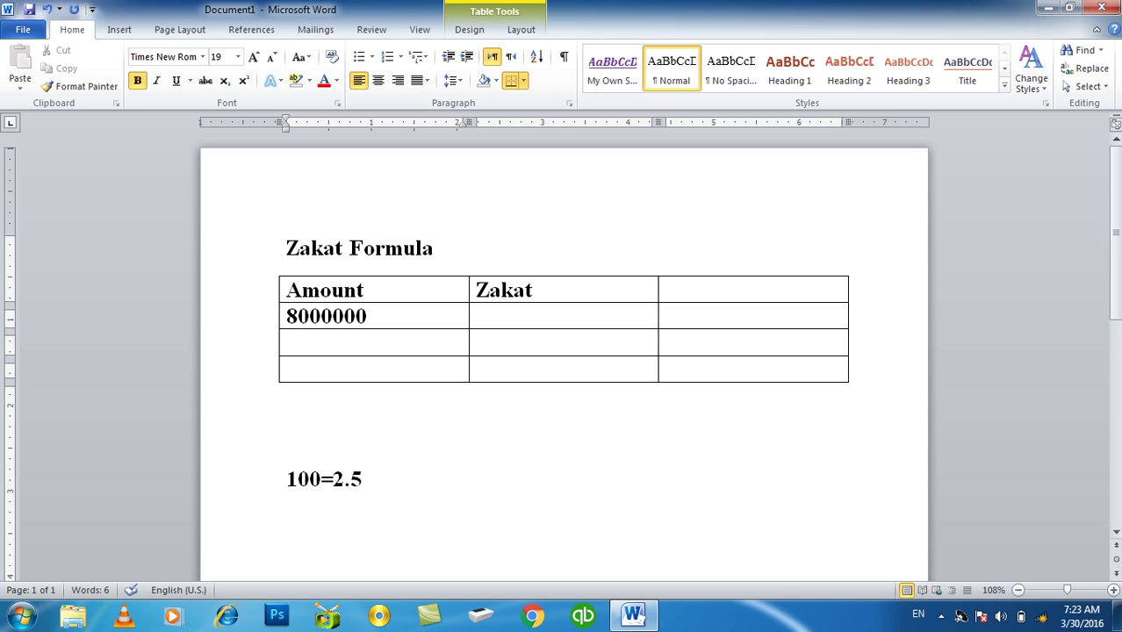
Move to the Zakat cell beside it and open the Field dialog from Quick Parts.
key("Tab")
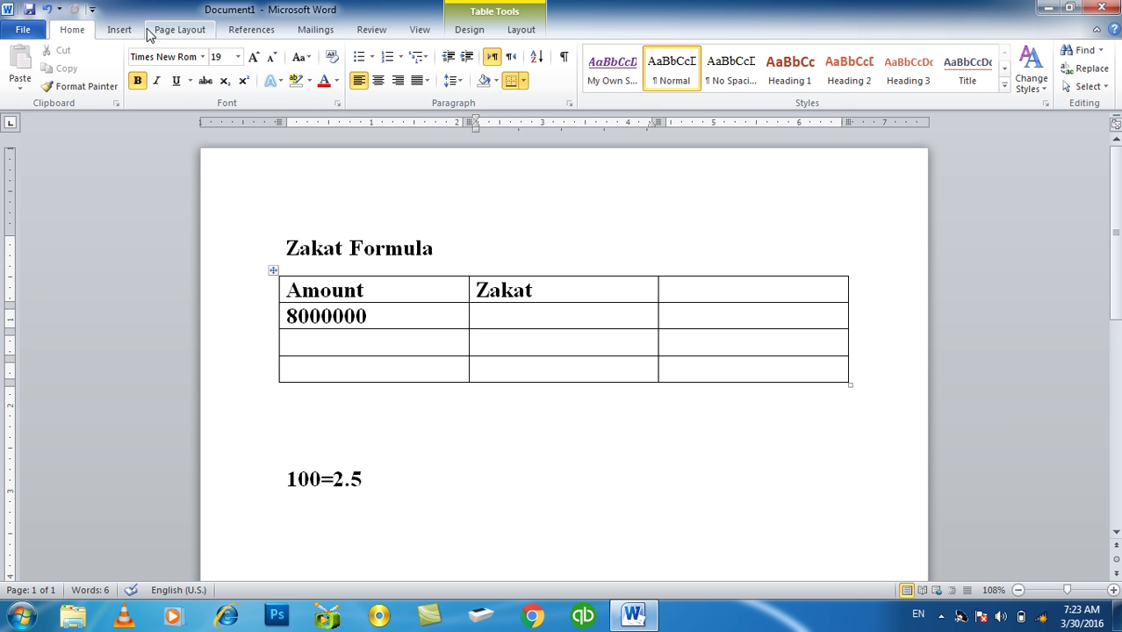
left_click(102, 36)
left_click(741, 88)
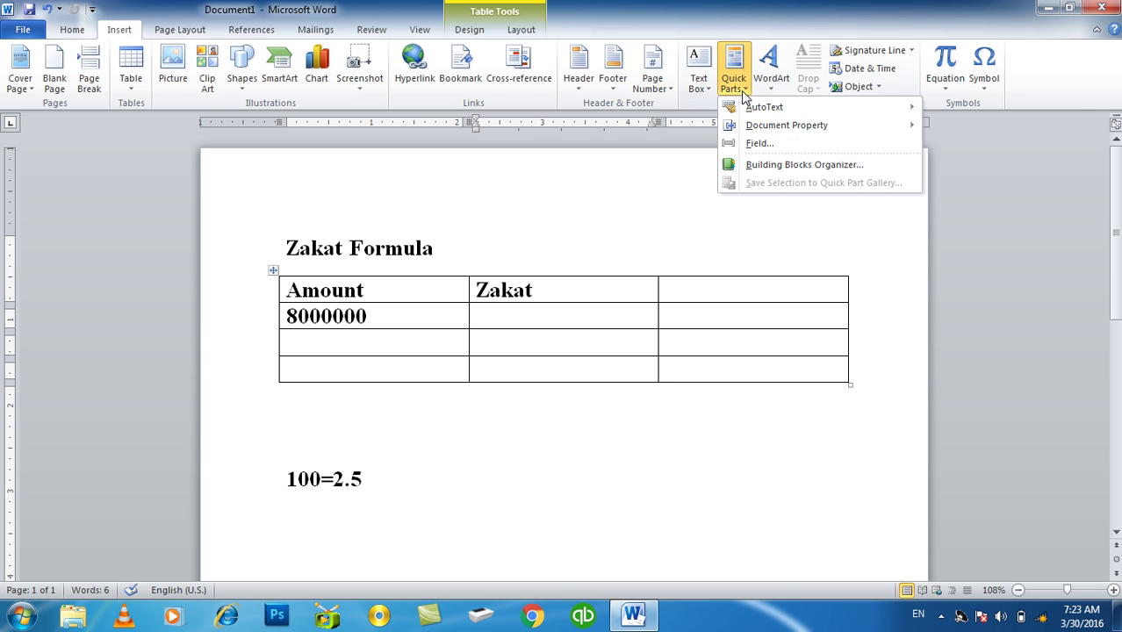
left_click(760, 143)
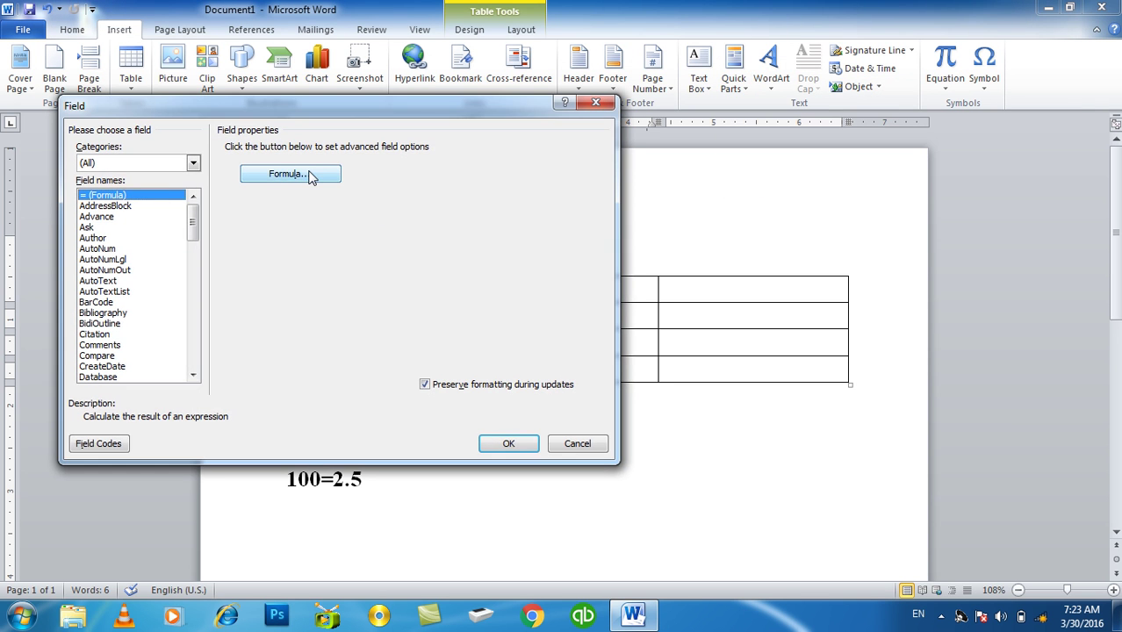
Replace =SUM(LEFT) with =sum(left)*2.5/100 so the Zakat cell shows 200000.
left_click(308, 174)
left_click_drag(764, 442, 644, 444)
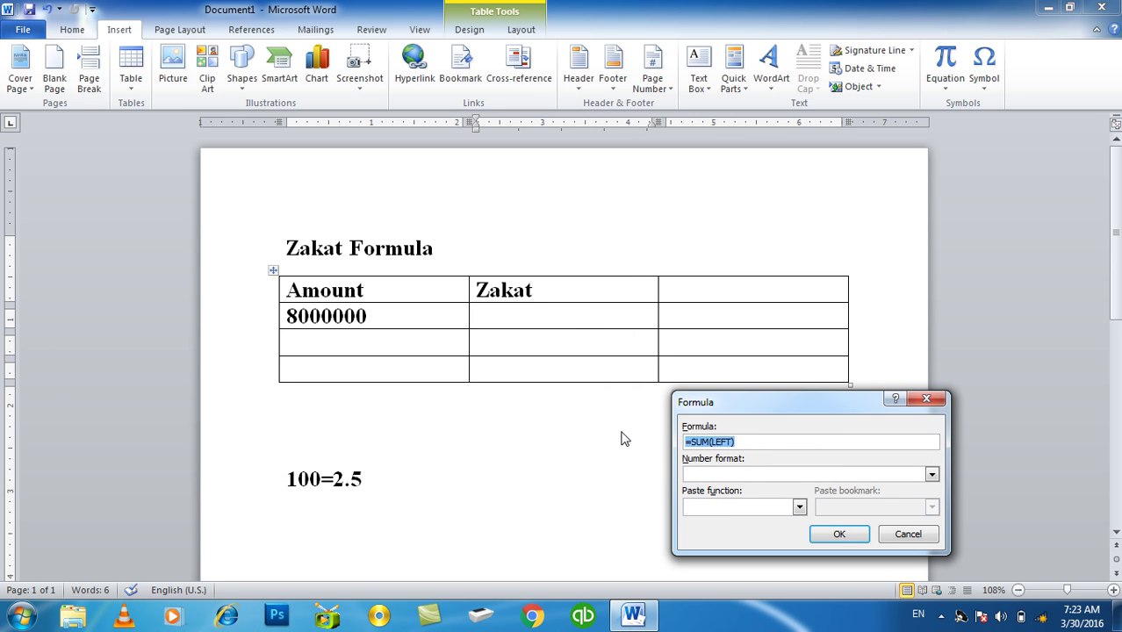
key("BackSpace")
type("sum(left)*2.5/")
type("100")
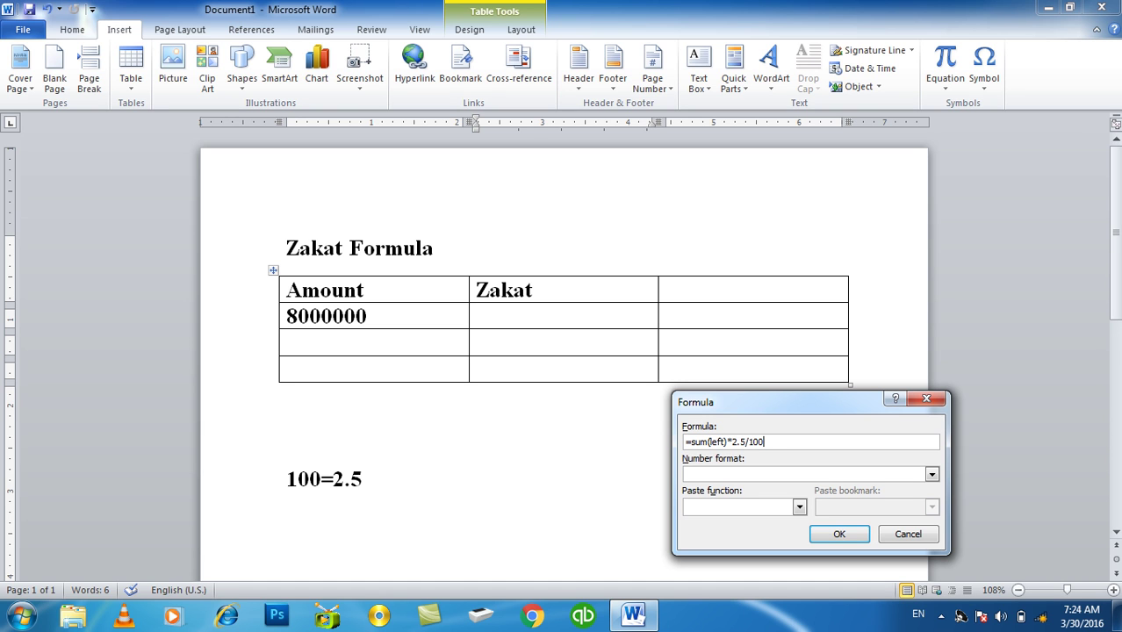
key("Return")
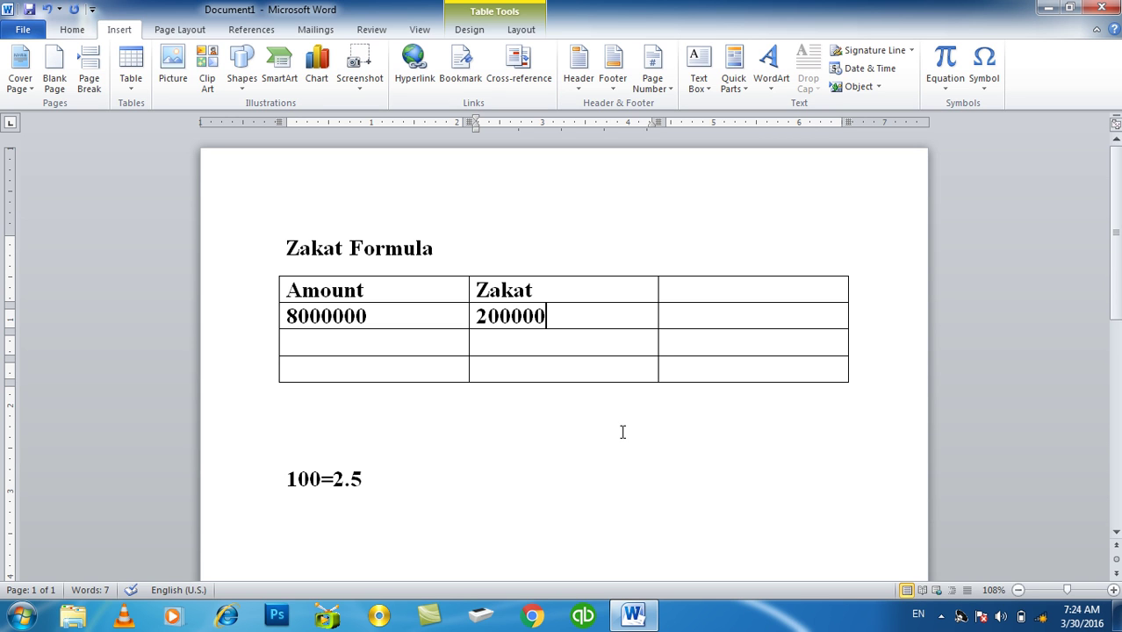
key("super+r")
Launch Calculator beside the table and compute 100 × 2.5 ÷ 100, giving 2.5.
type("calc")
key("Return")
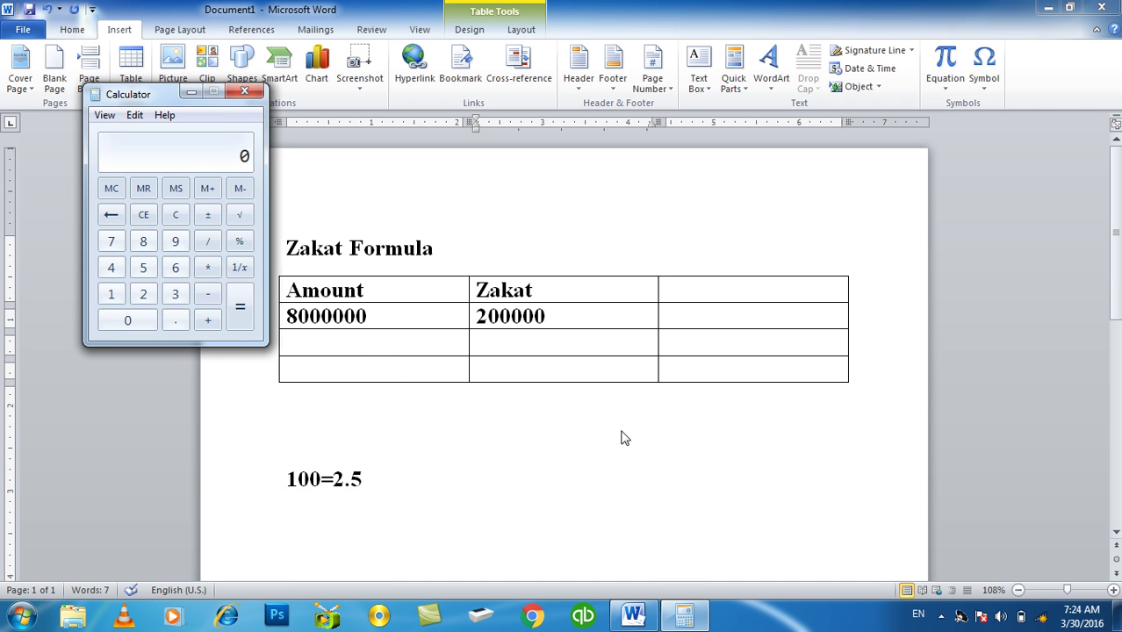
mouse_move(137, 99)
left_mouse_down()
mouse_move(193, 135)
mouse_move(757, 221)
left_mouse_up()
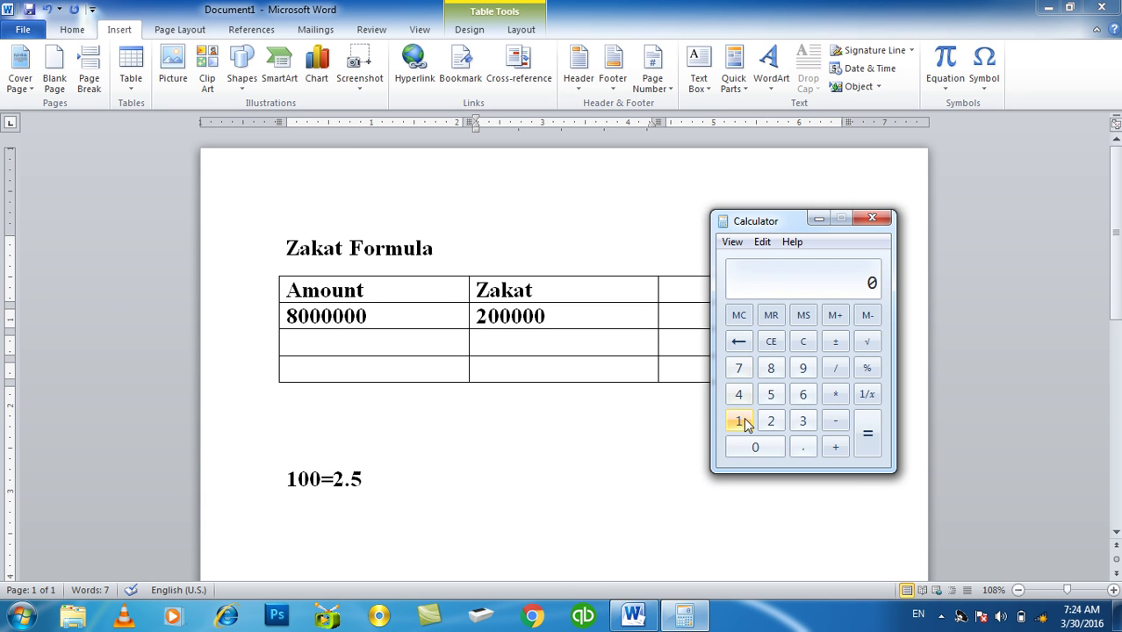
left_click(740, 422)
left_click(759, 447)
left_click(756, 447)
left_click(835, 397)
left_click(770, 423)
left_click(802, 448)
left_click(773, 394)
left_click(835, 368)
left_click(740, 425)
left_click(753, 447)
left_click(753, 446)
left_click(865, 439)
Compute 8000000 × 2.5 ÷ 100 in Calculator, getting 200000.
left_click(773, 369)
left_click(762, 451)
left_click(763, 451)
left_click(762, 451)
left_click(762, 451)
left_click(762, 450)
left_click(762, 450)
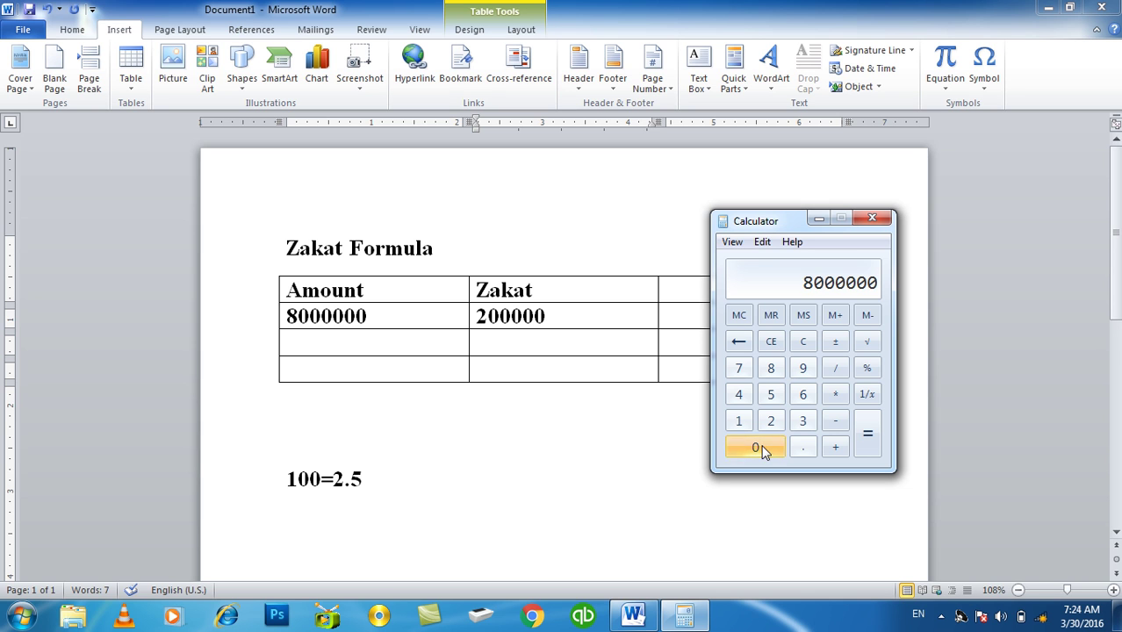
left_click(843, 398)
left_click(771, 421)
left_click(801, 448)
left_click(773, 396)
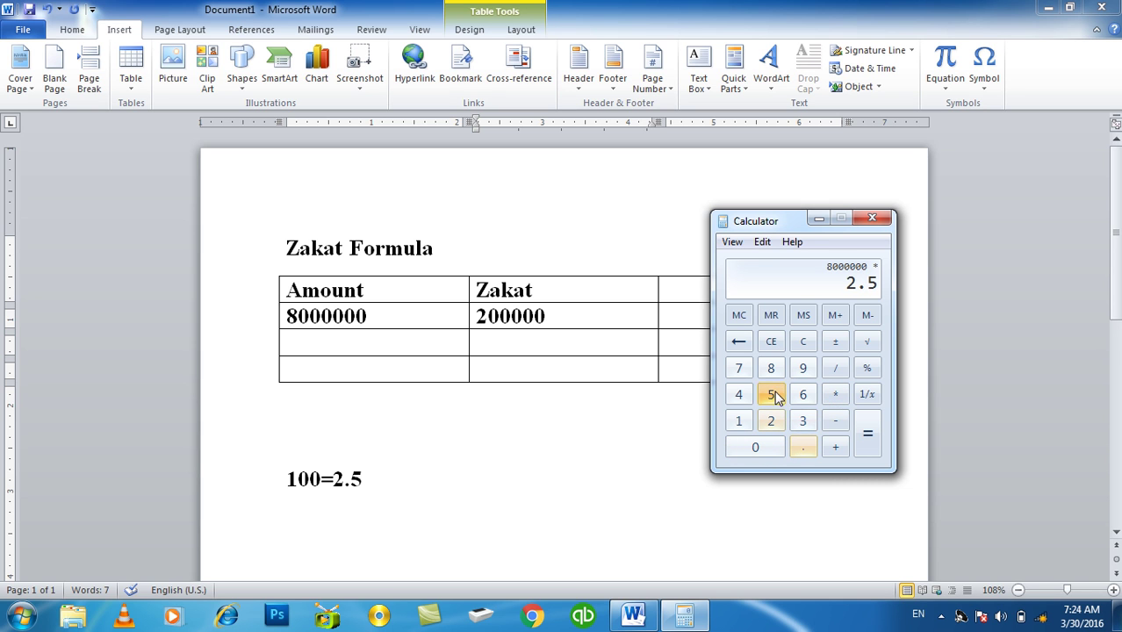
left_click(866, 435)
left_click(835, 369)
left_click(742, 421)
left_click(755, 449)
left_click(755, 450)
left_click(870, 444)
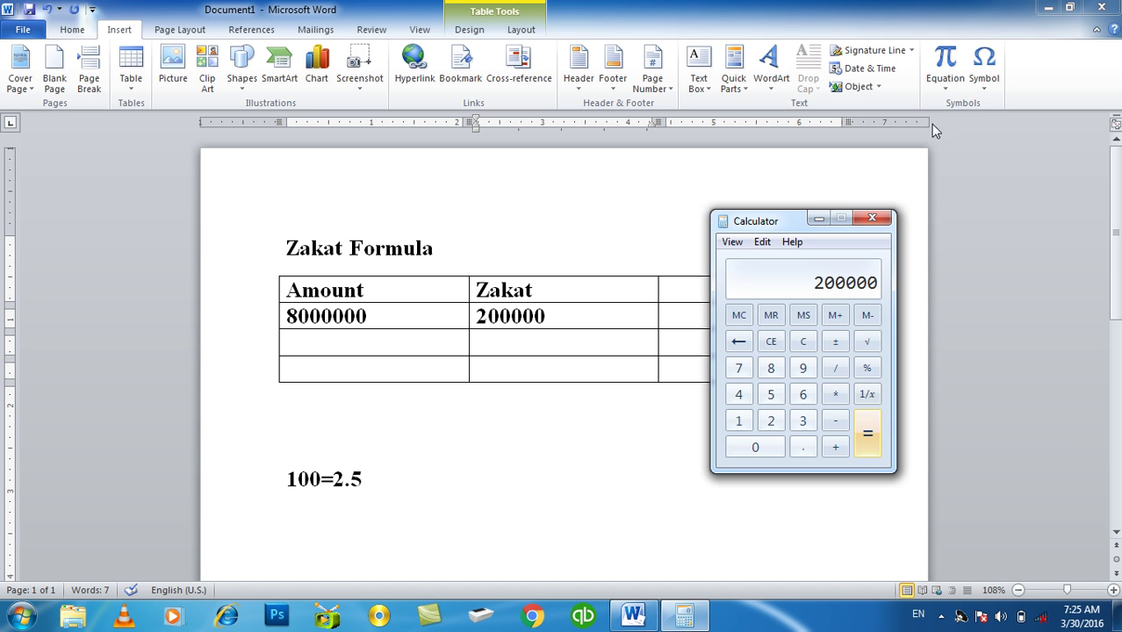
Close Calculator and the zakat document without saving, then start a new blank document.
left_click(878, 218)
left_click(669, 501)
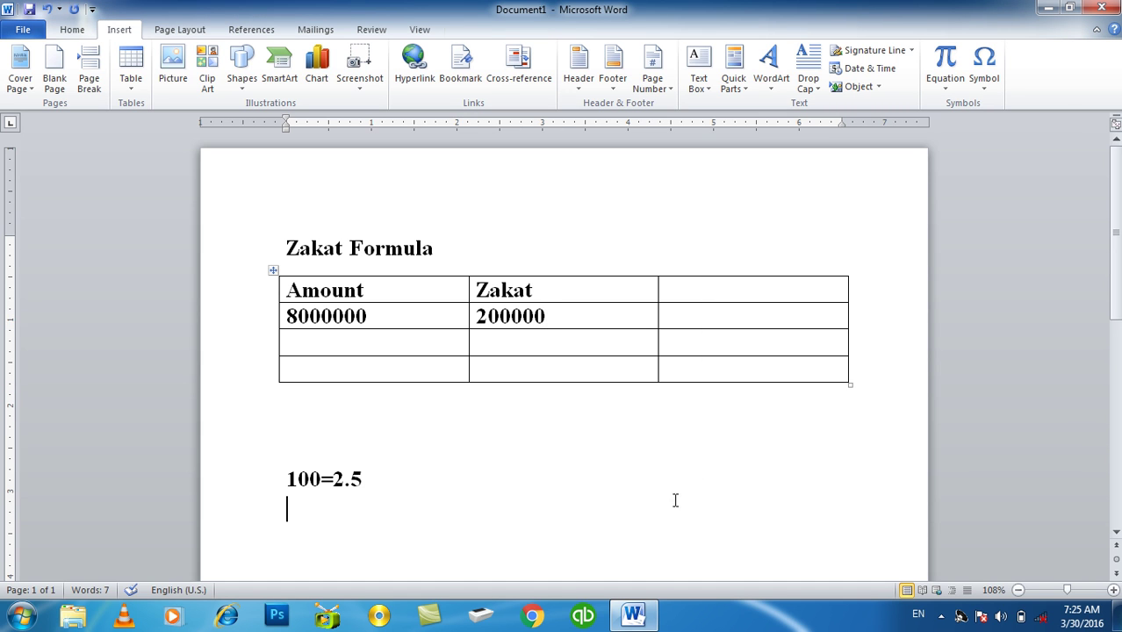
key("ctrl+w")
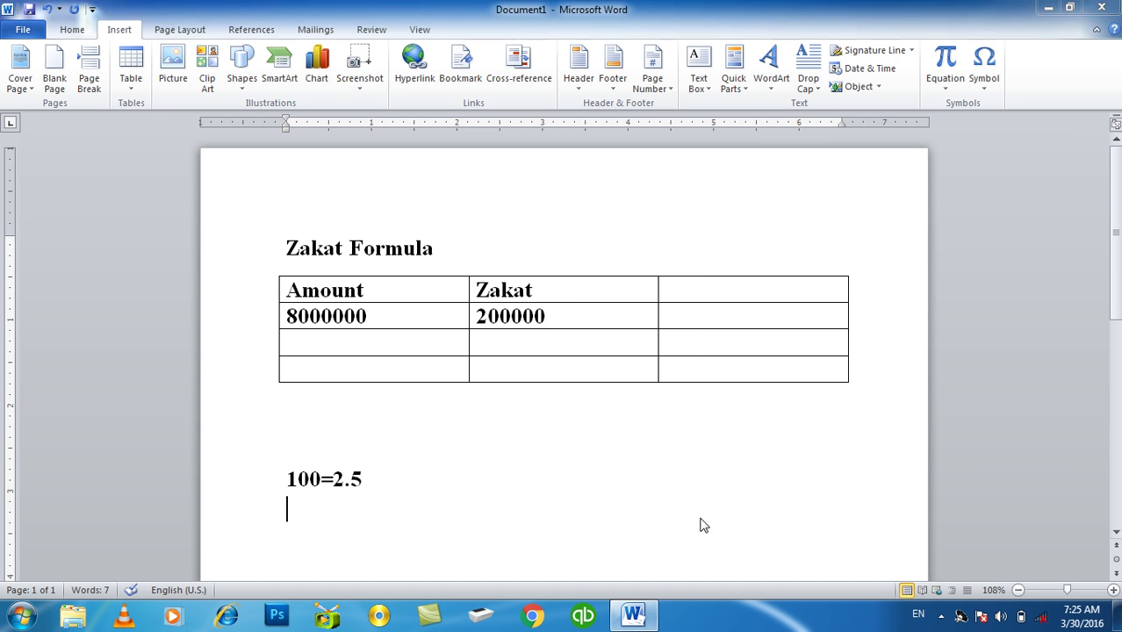
key("n")
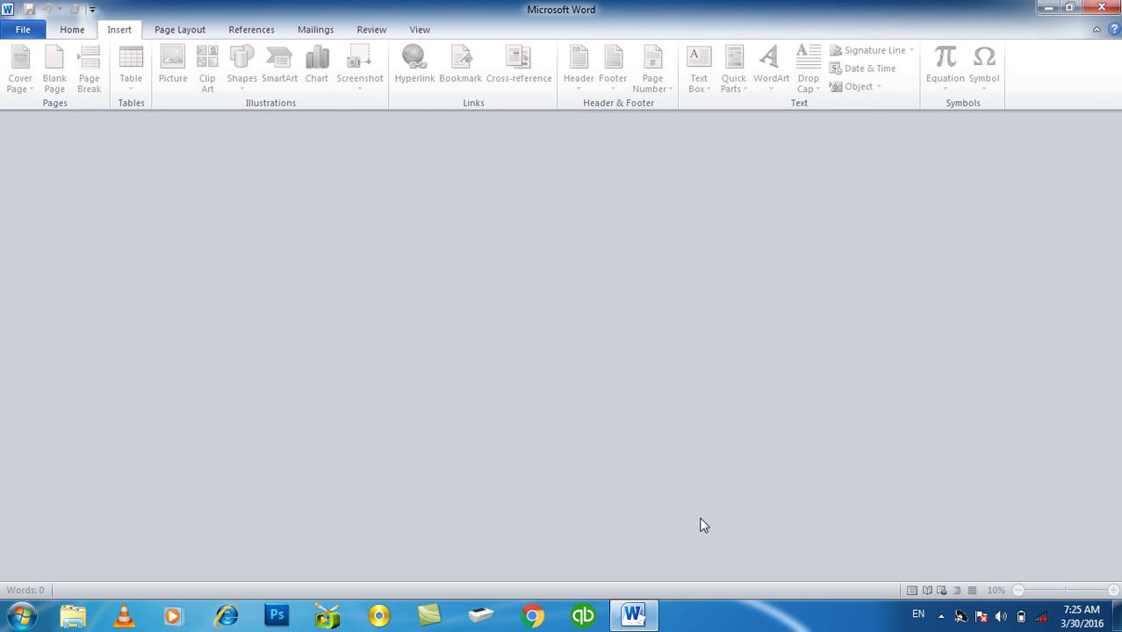
key("ctrl+n")
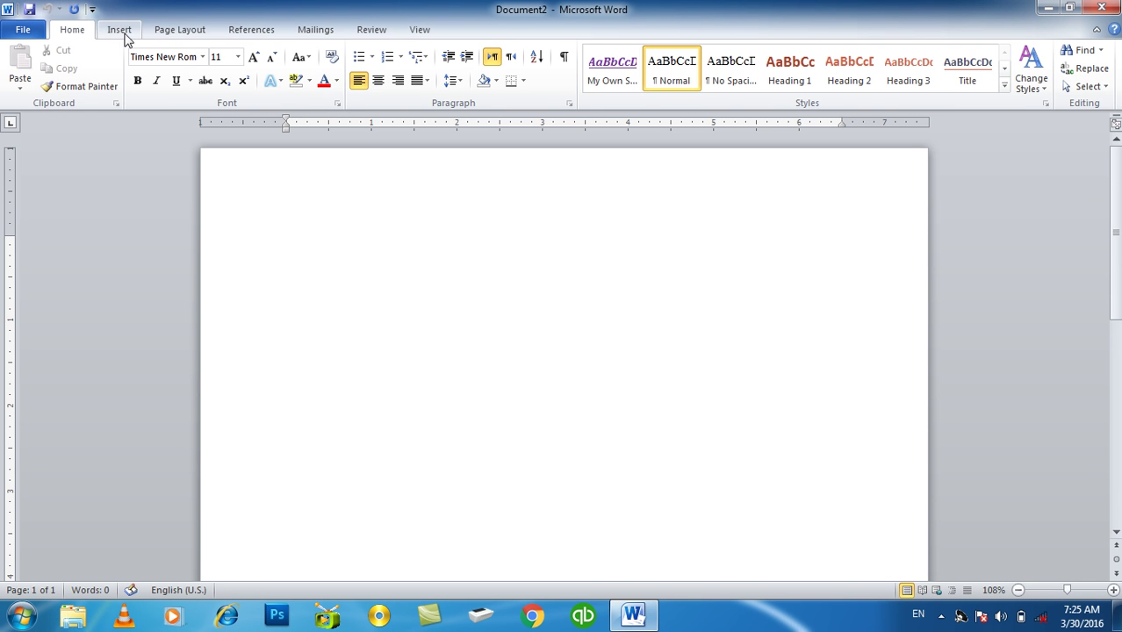
Insert a three-column, one-row table in the new document.
left_click(120, 30)
left_click(129, 93)
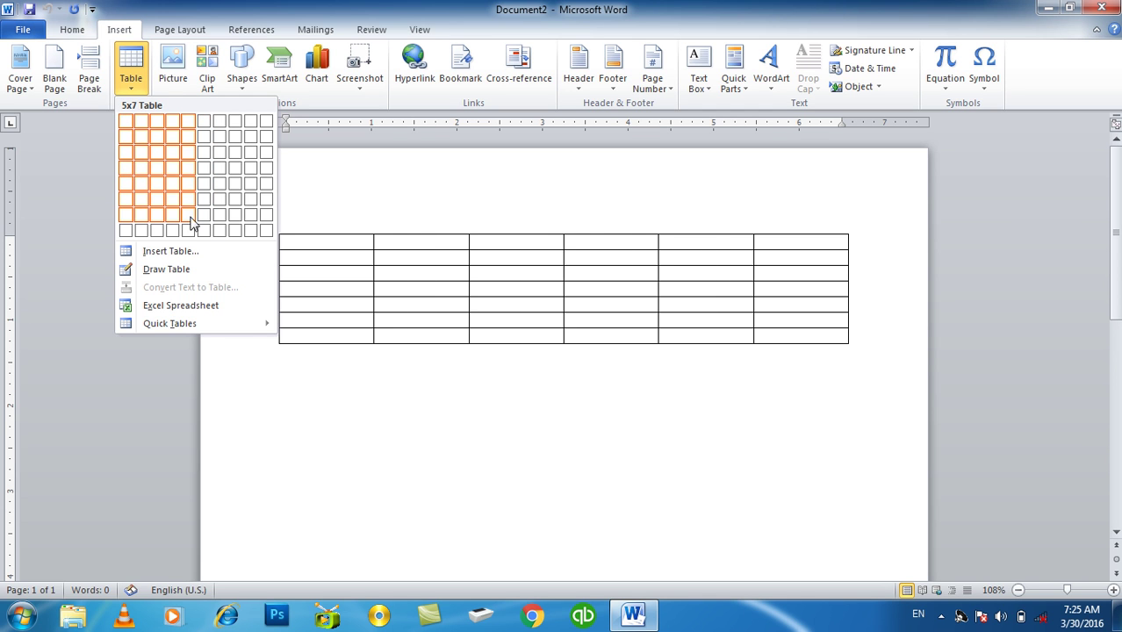
left_click(155, 123)
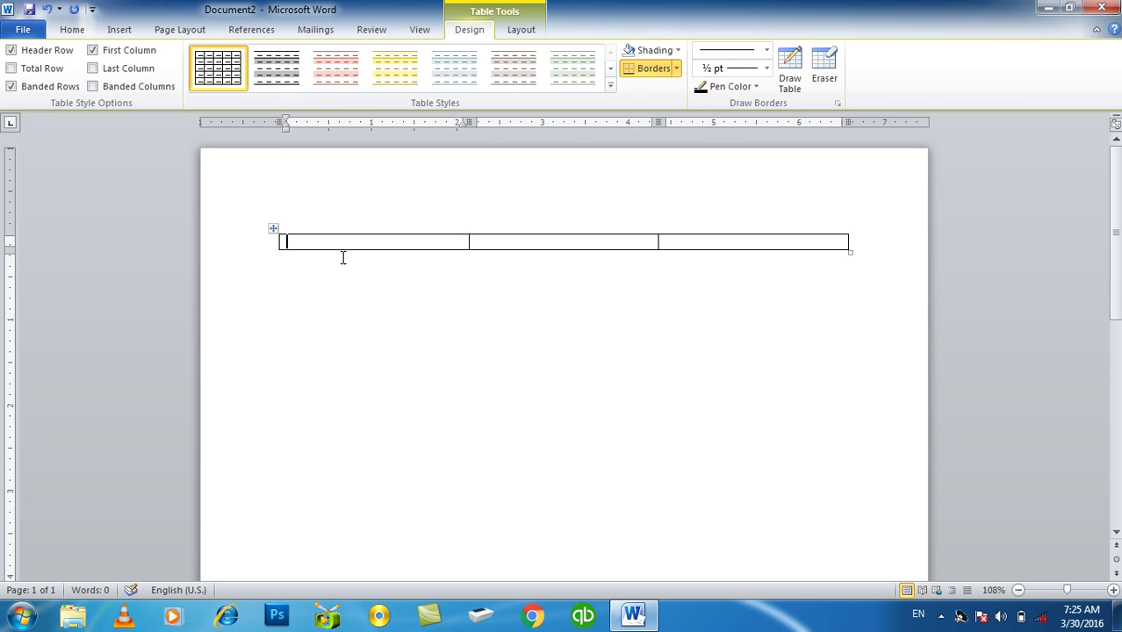
key("Tab")
Extend the table to eleven rows and shift it down, leaving a blank line above.
left_click_drag(271, 229, 269, 246)
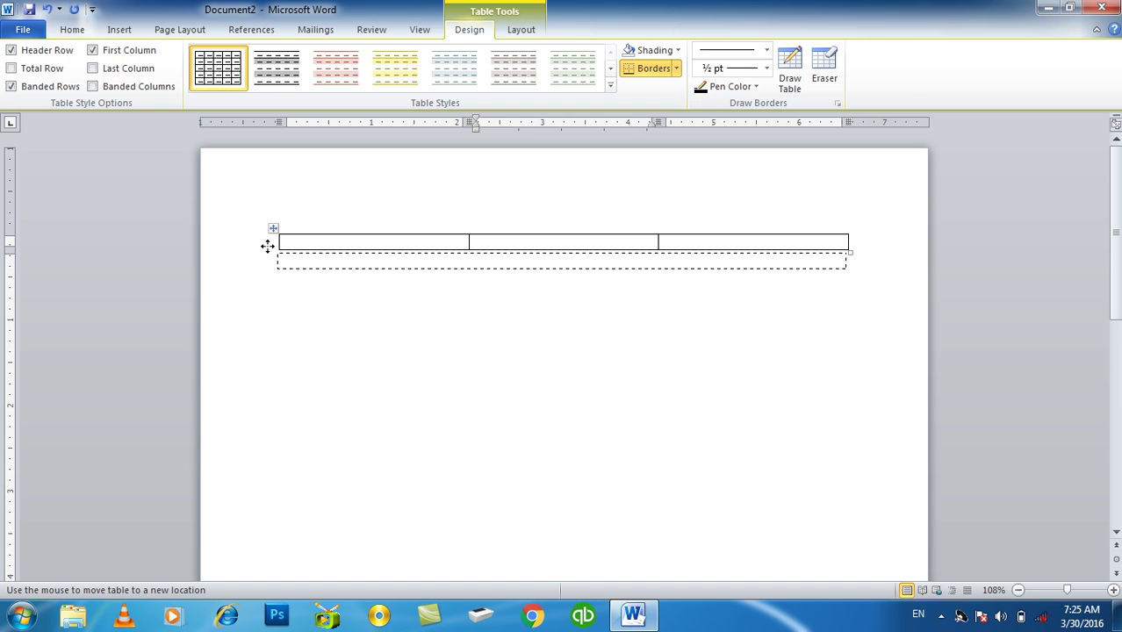
left_click(299, 220)
key("Down")
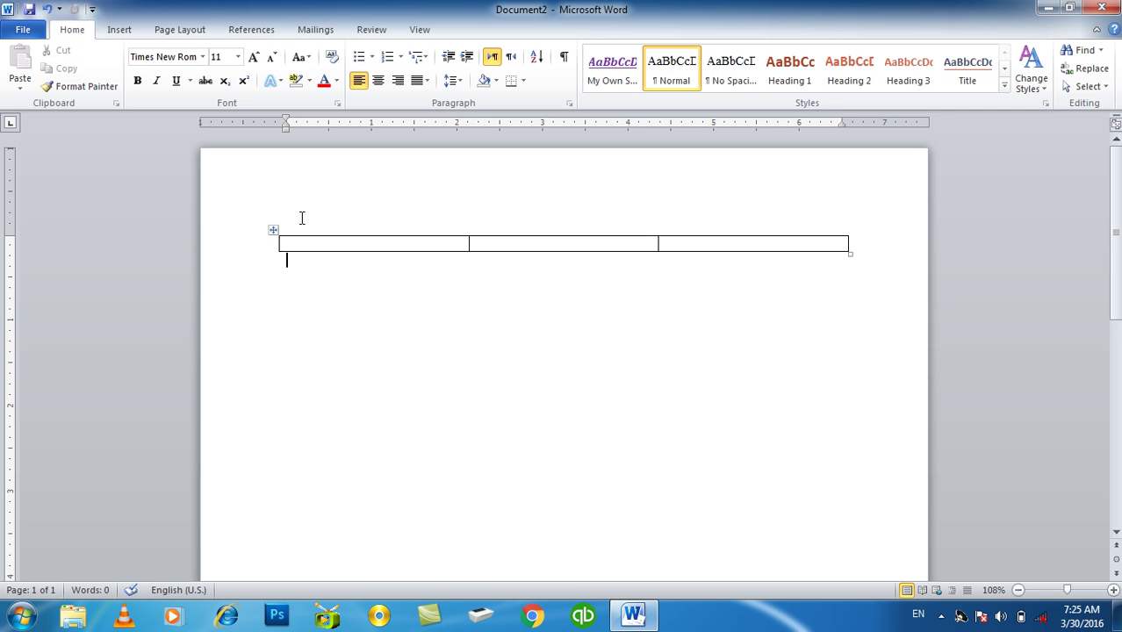
left_click_drag(273, 230, 273, 246)
key("Down")
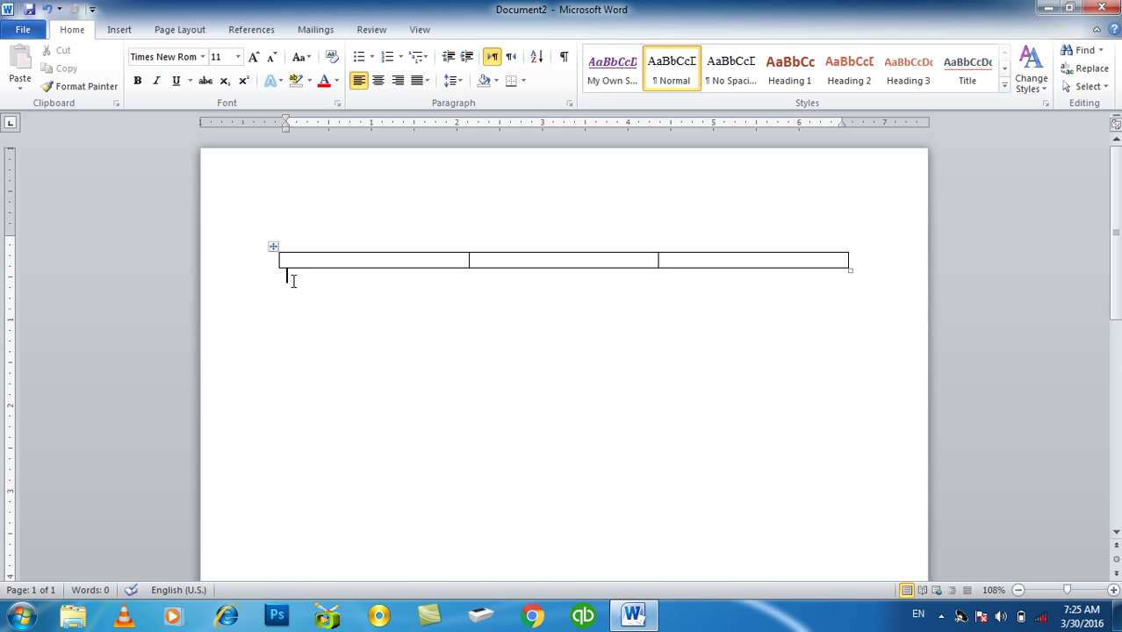
left_click(288, 258)
key("Tab")
key("Tab")
key("Tab")
key("Tab")
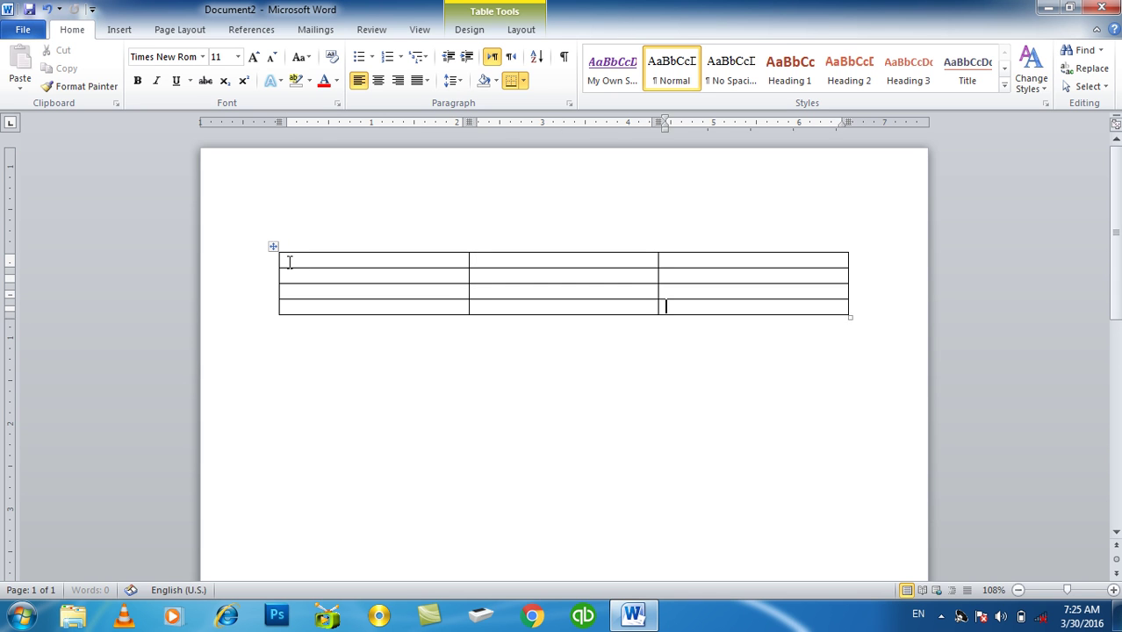
key("Tab")
key("Tab")
key("Tab")
key("Tab")
key("Tab")
key("Tab")
left_click_drag(273, 248, 272, 276)
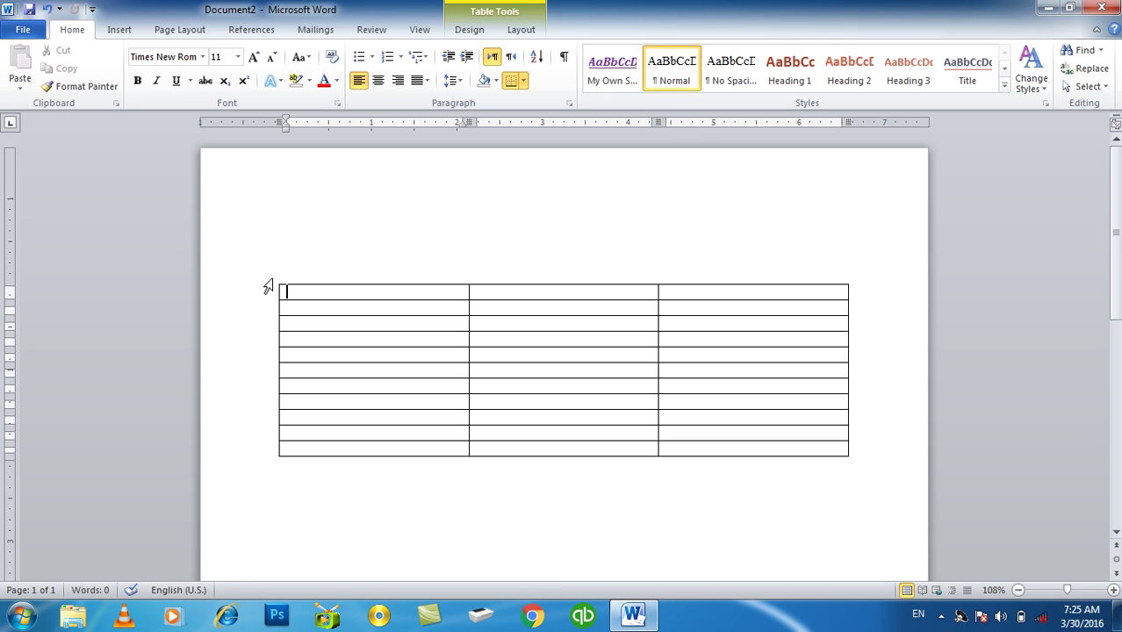
left_click(282, 249)
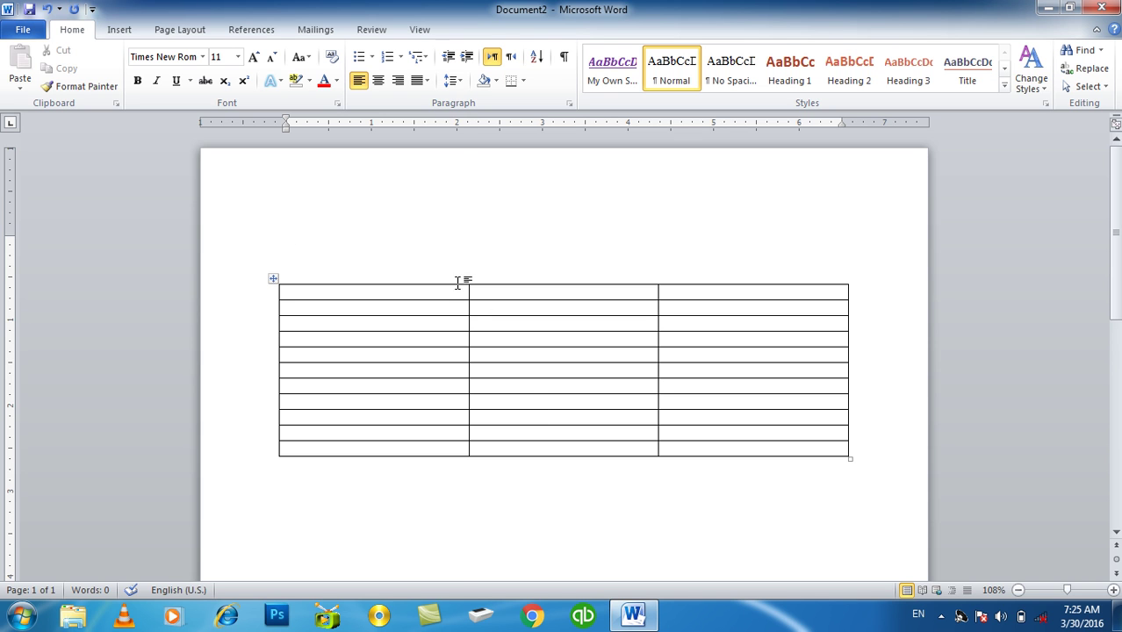
Narrow the first column and pull the table's right edge in to about a third of the page width.
left_click_drag(468, 311, 333, 335)
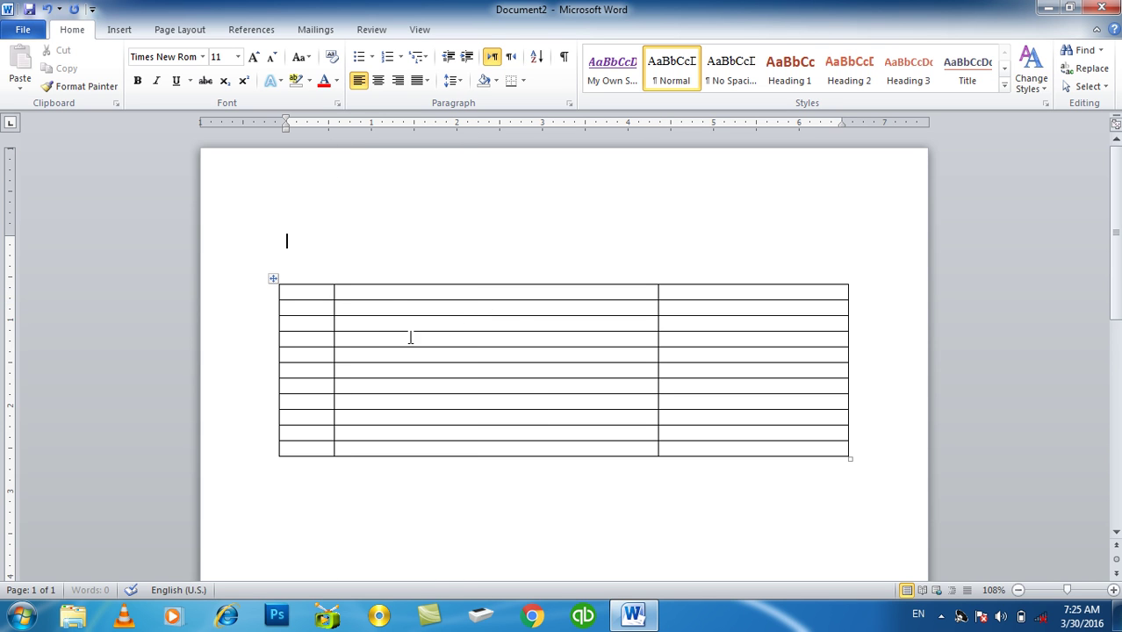
left_click_drag(657, 308, 403, 340)
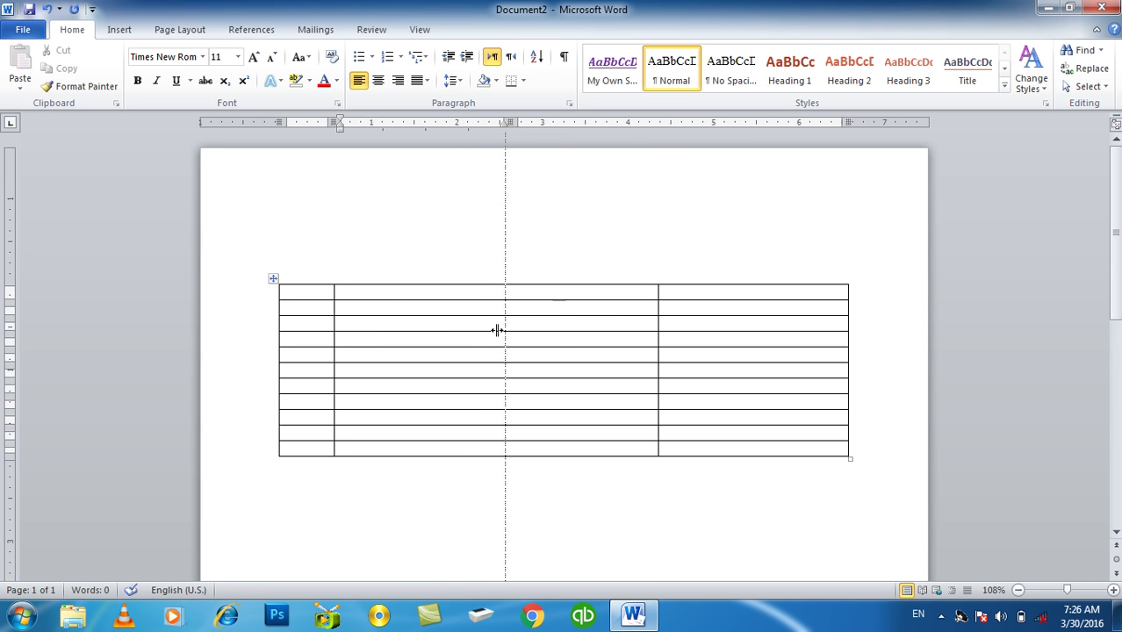
left_click_drag(846, 306, 462, 337)
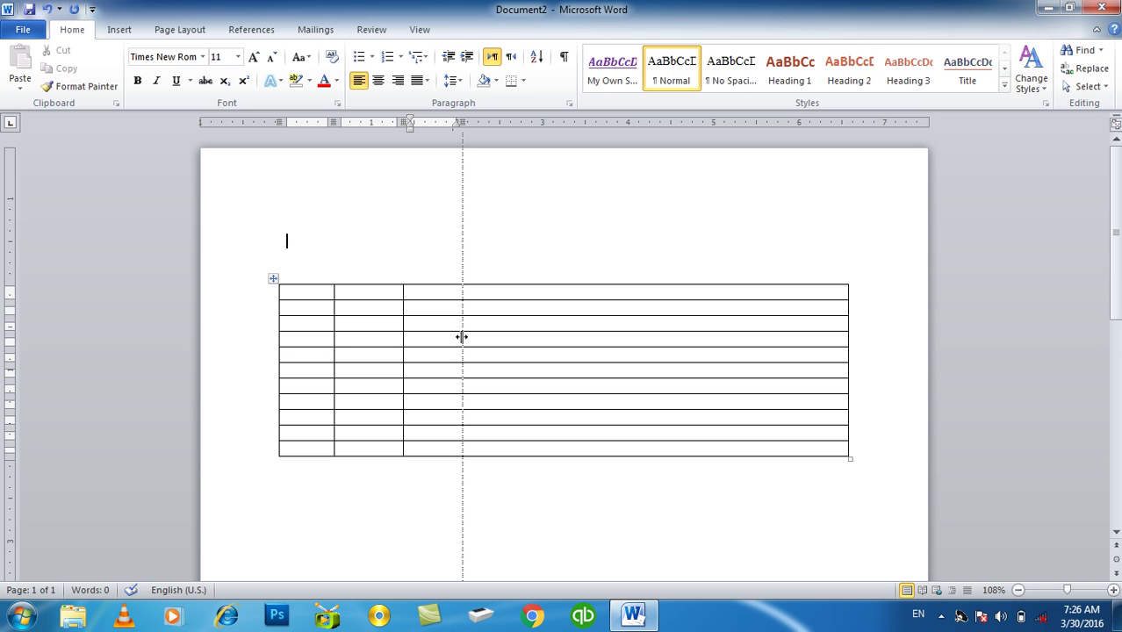
left_click_drag(461, 337, 463, 337)
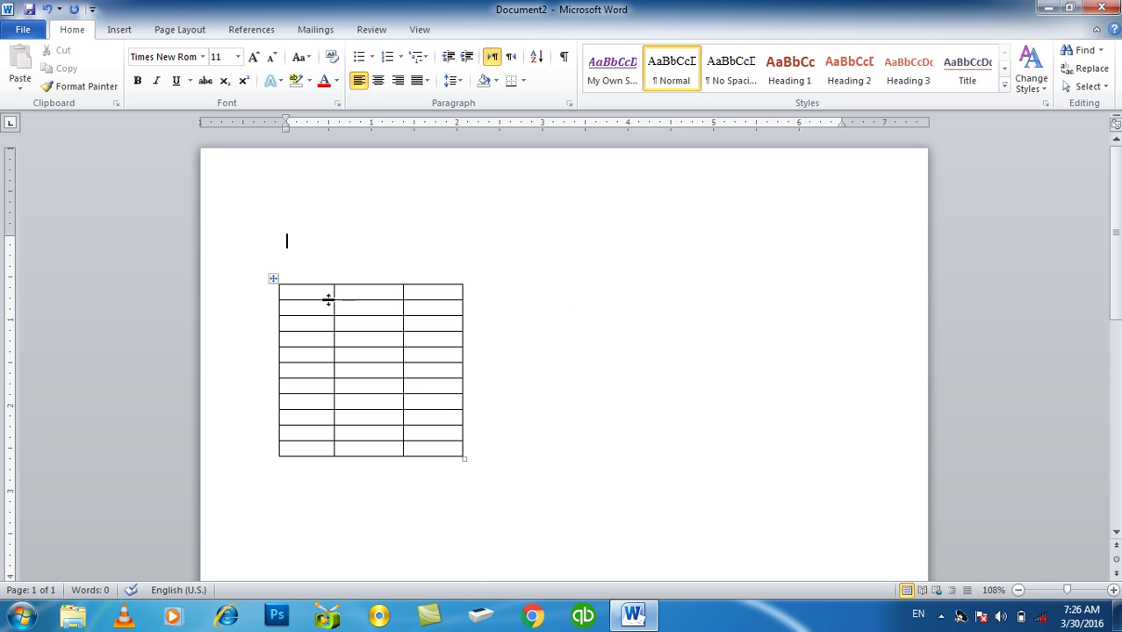
Copy the whole table and paste a duplicate below it.
left_click(275, 279)
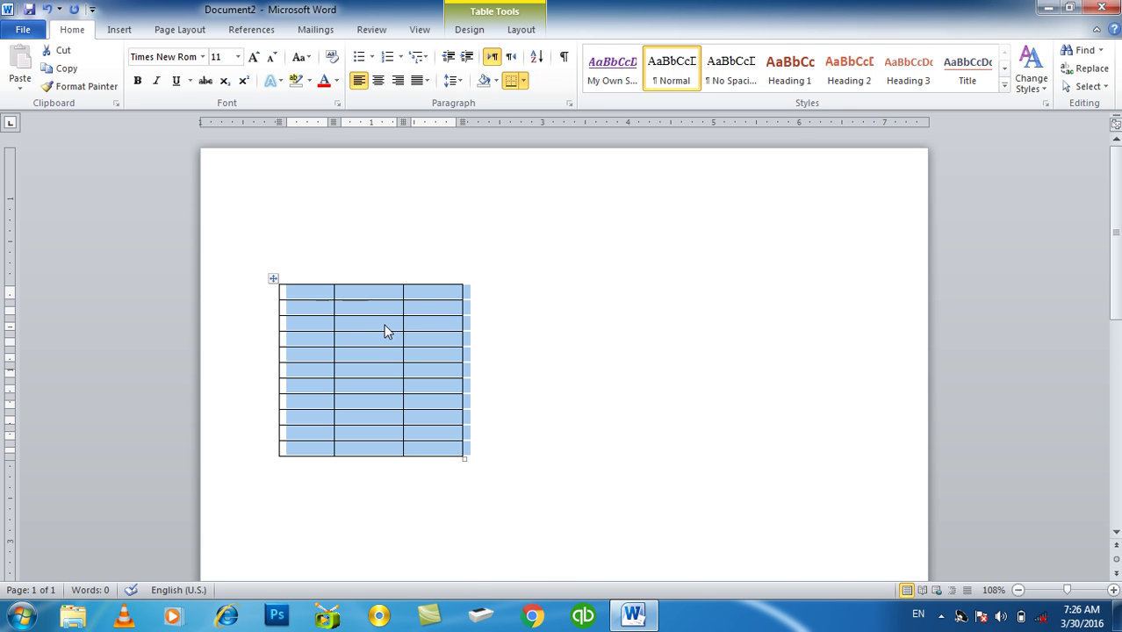
left_click(490, 300)
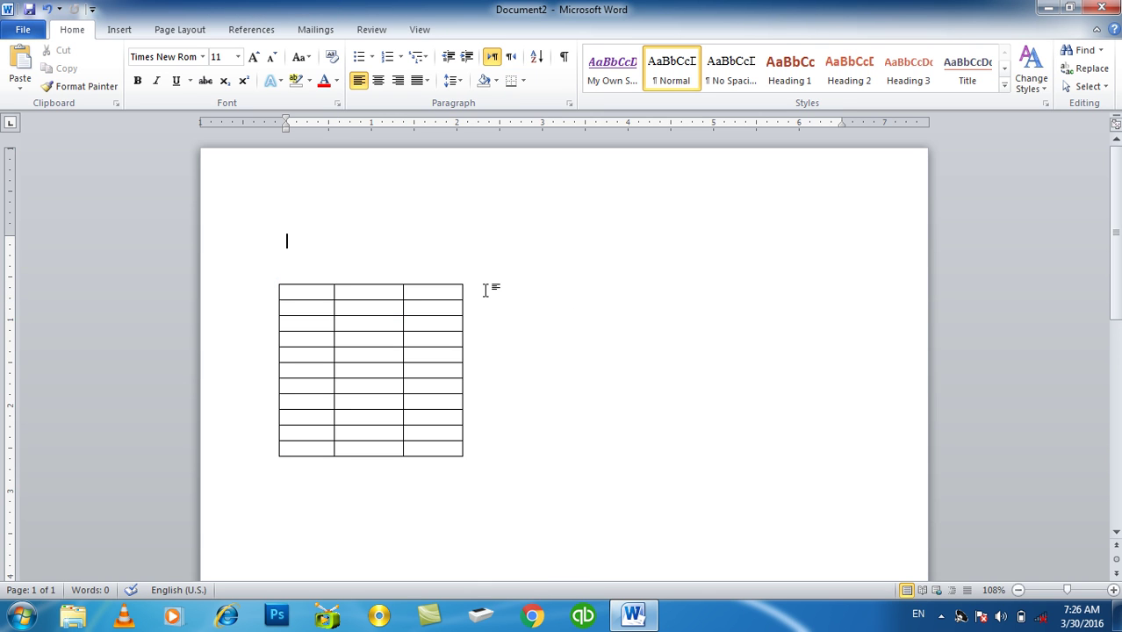
key("ctrl+z")
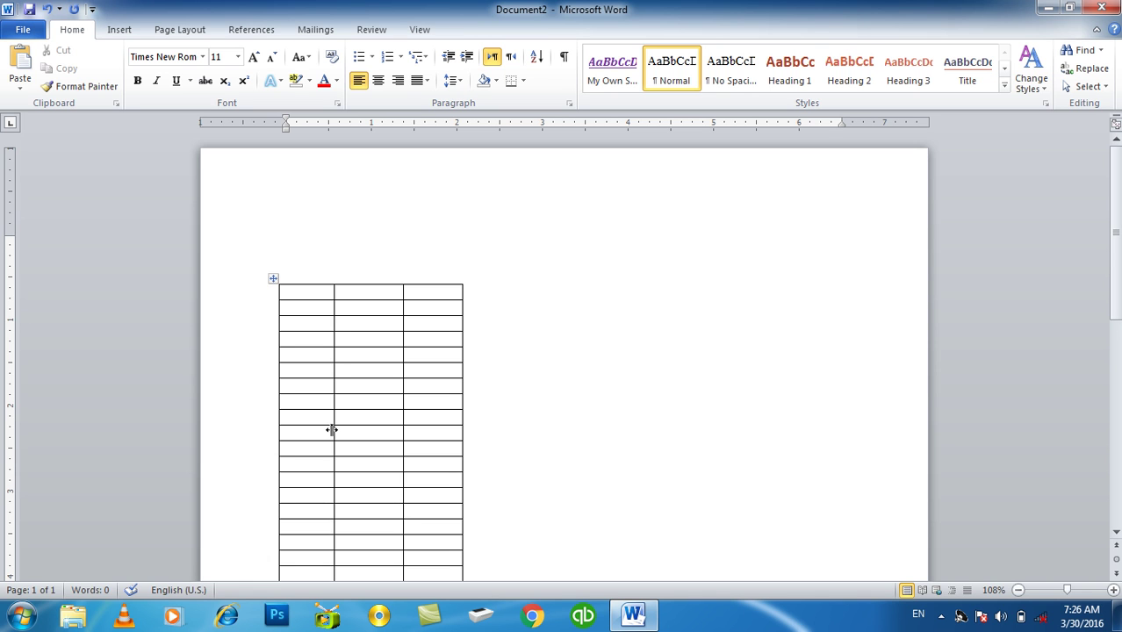
key("ctrl+y")
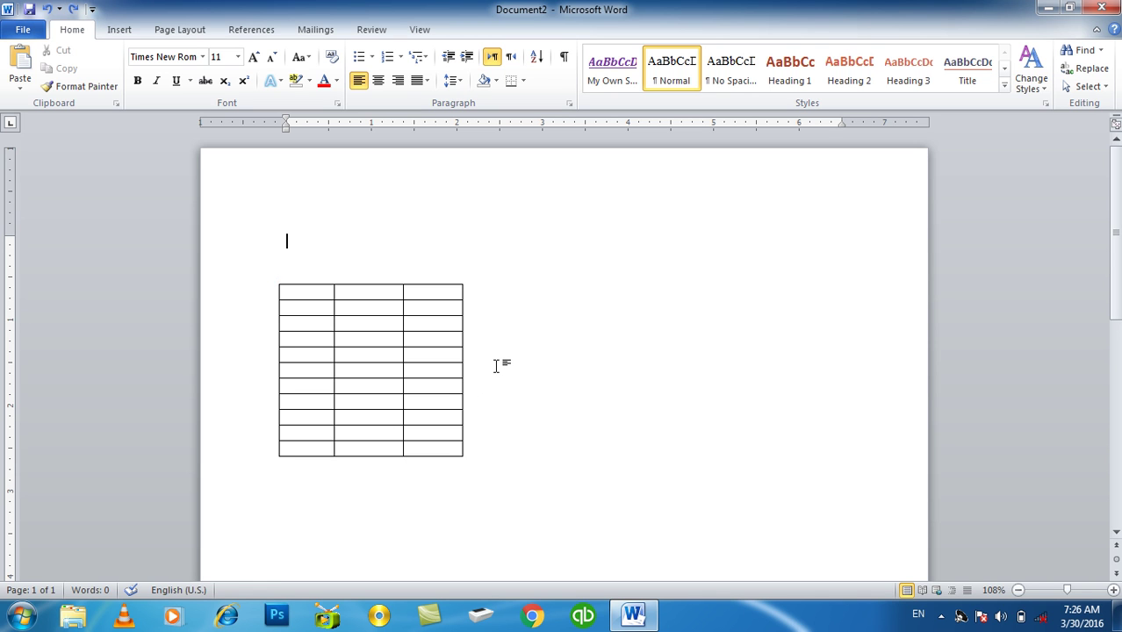
left_click(273, 278)
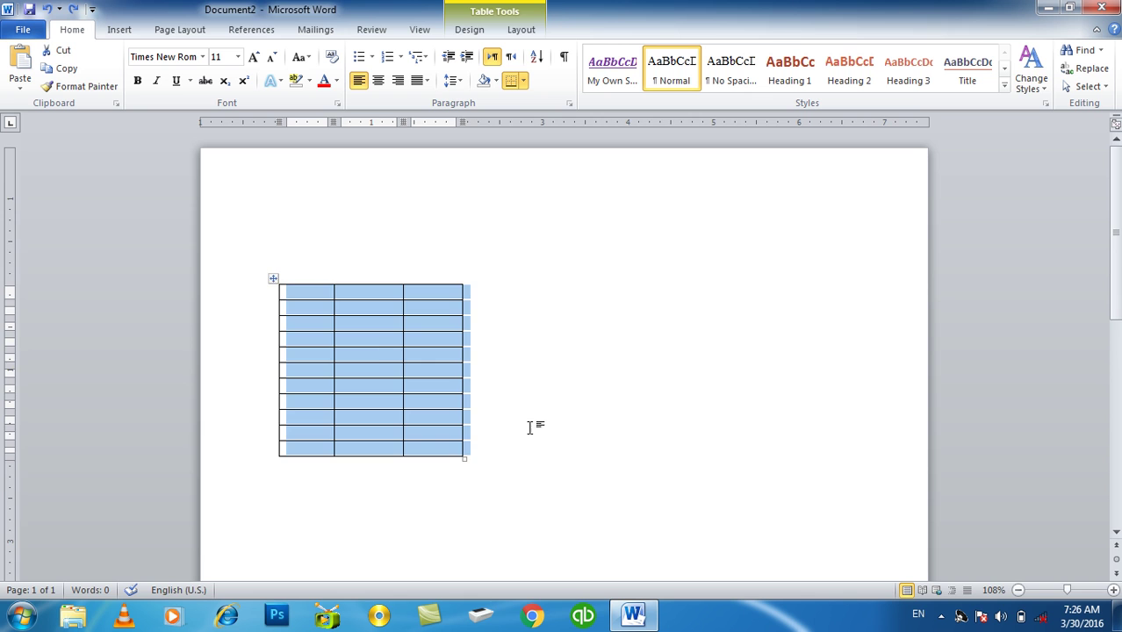
key("Up")
key("shift+Right")
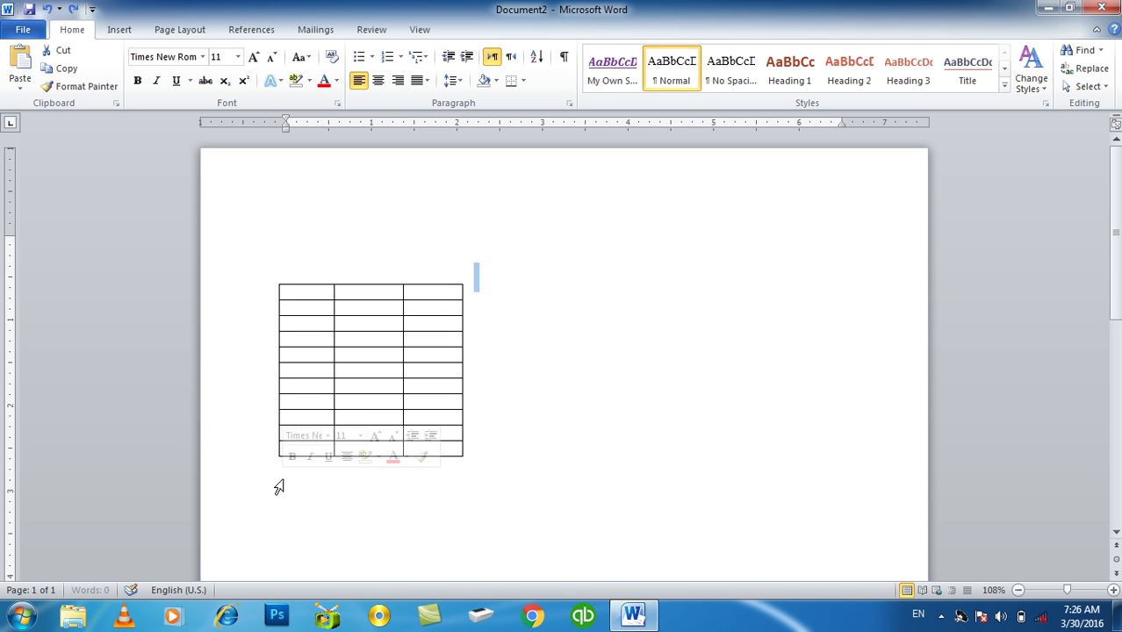
left_click(294, 493)
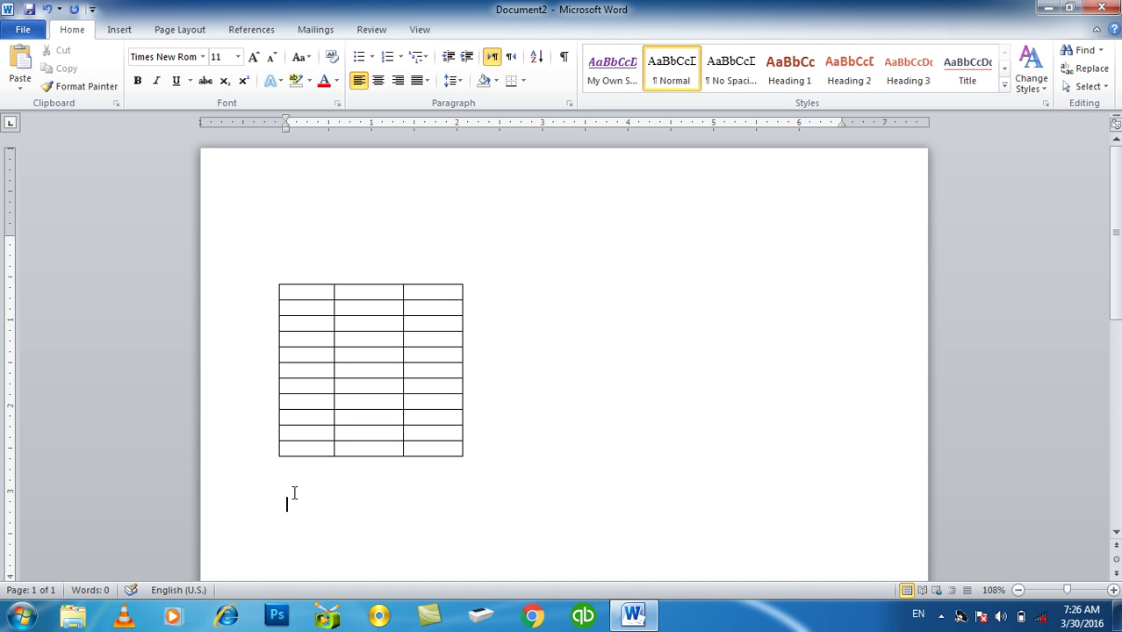
key("ctrl+v")
left_click(307, 556)
Drag the second and third tables up so all three sit side by side in a row.
left_click_drag(273, 540, 467, 279)
left_click(560, 497)
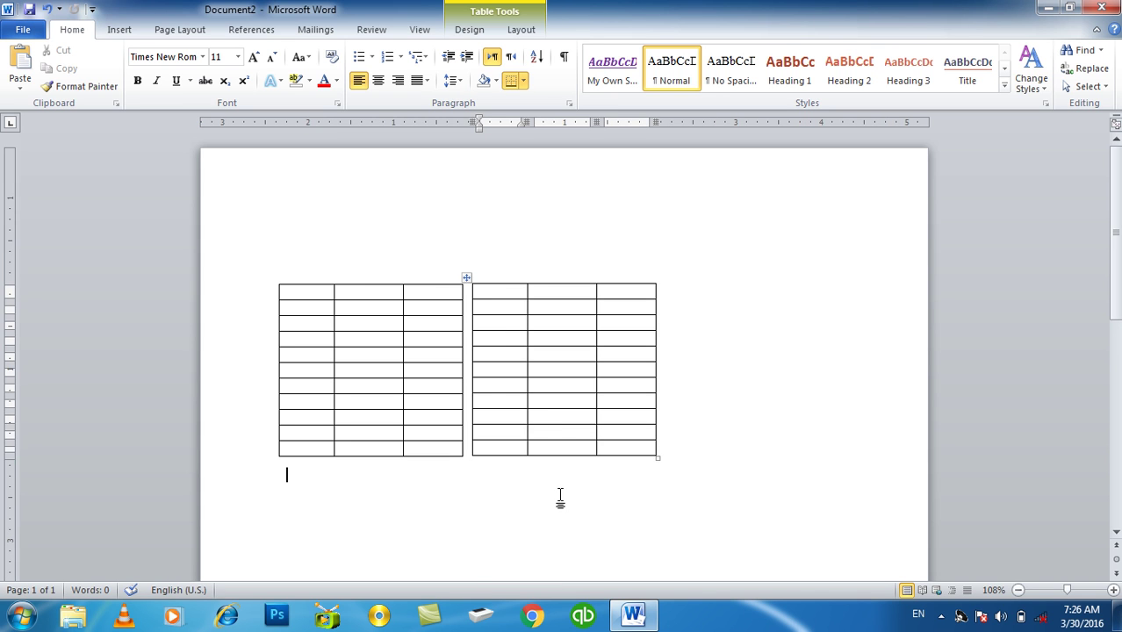
scroll(562, 493, "down", 2)
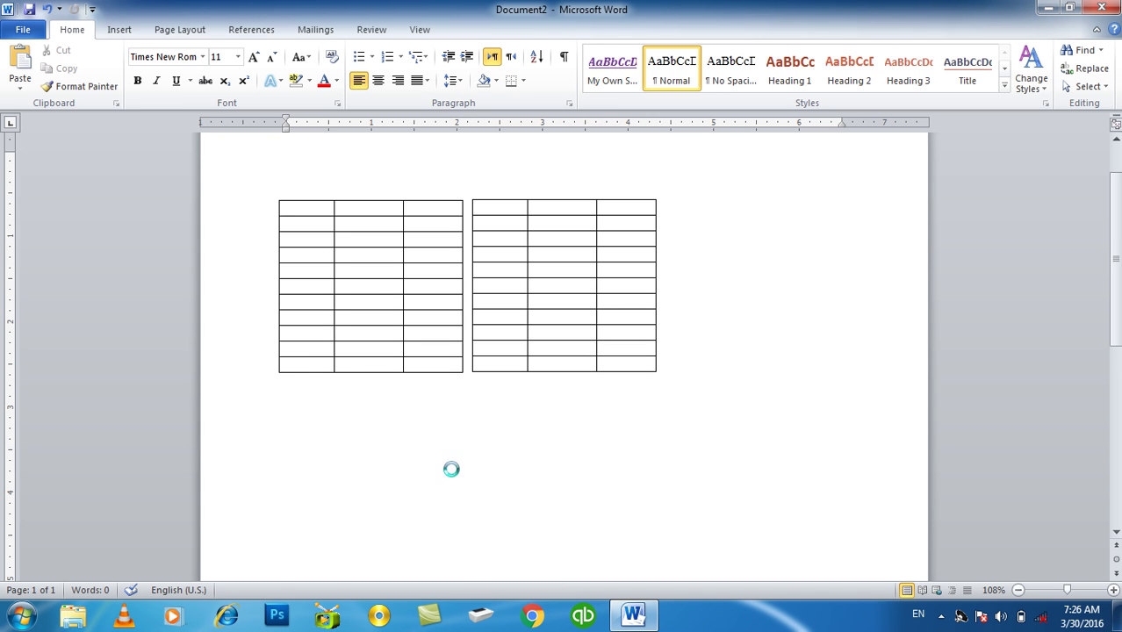
scroll(438, 466, "up", 2)
mouse_move(273, 541)
left_mouse_down()
mouse_move(565, 449)
mouse_move(657, 278)
left_mouse_up()
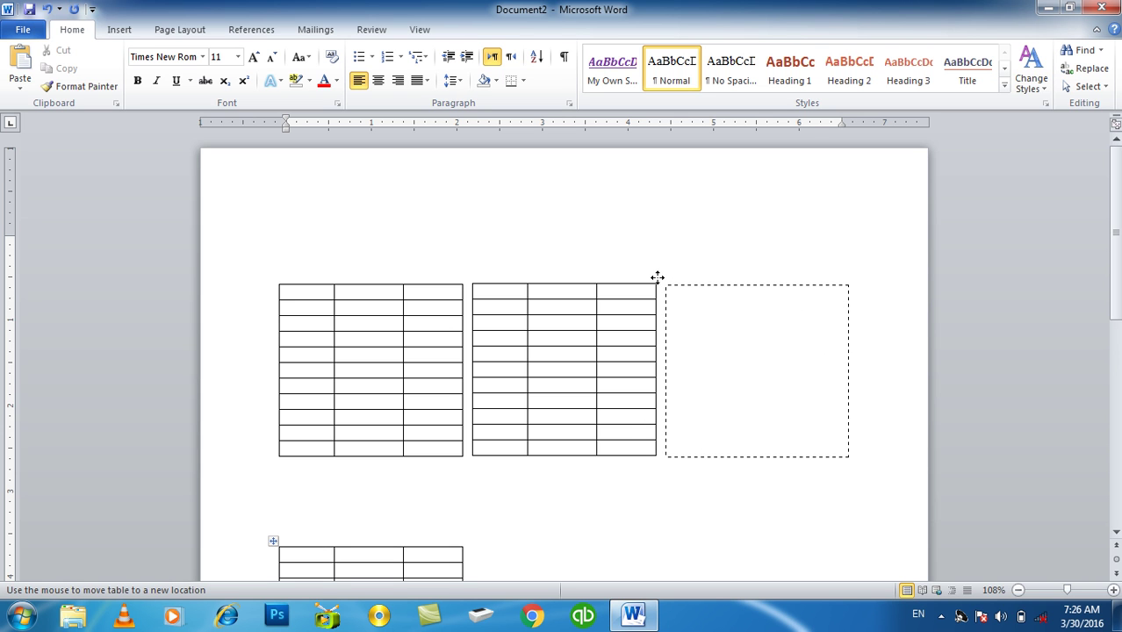
left_click_drag(657, 278, 657, 276)
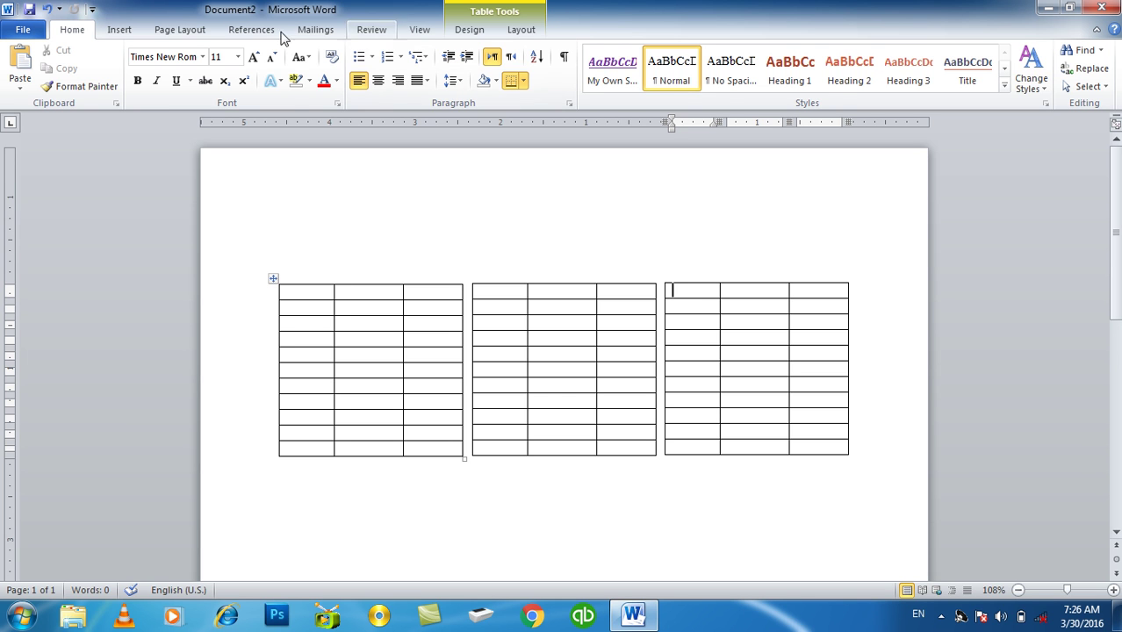
Draw a rectangle just above the first table and line it up with the table's width.
left_click(120, 30)
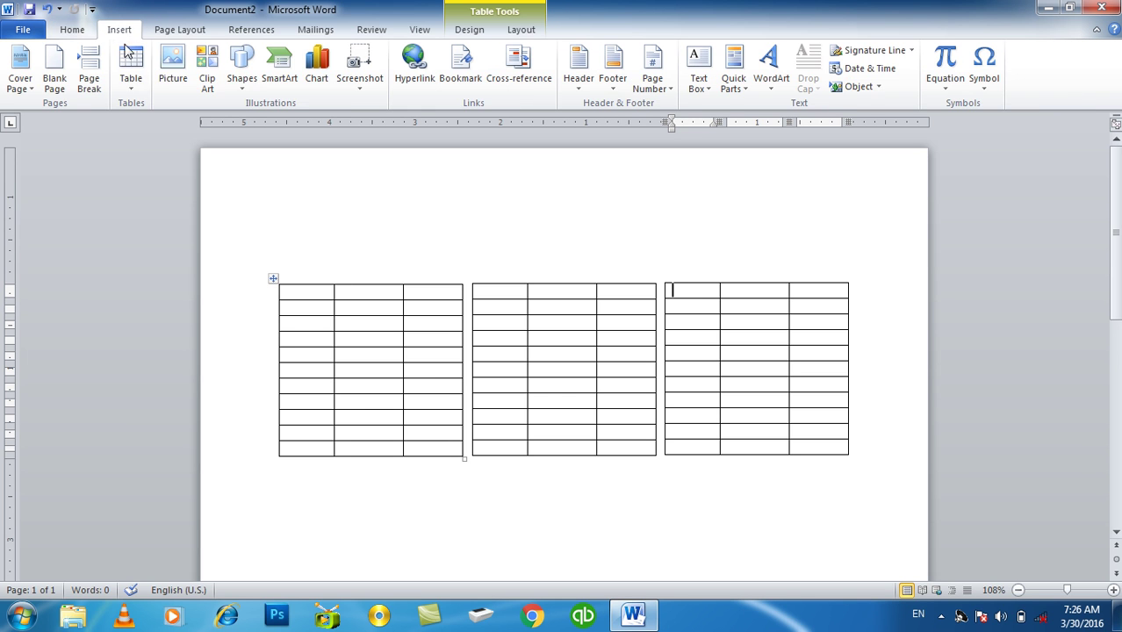
left_click(249, 88)
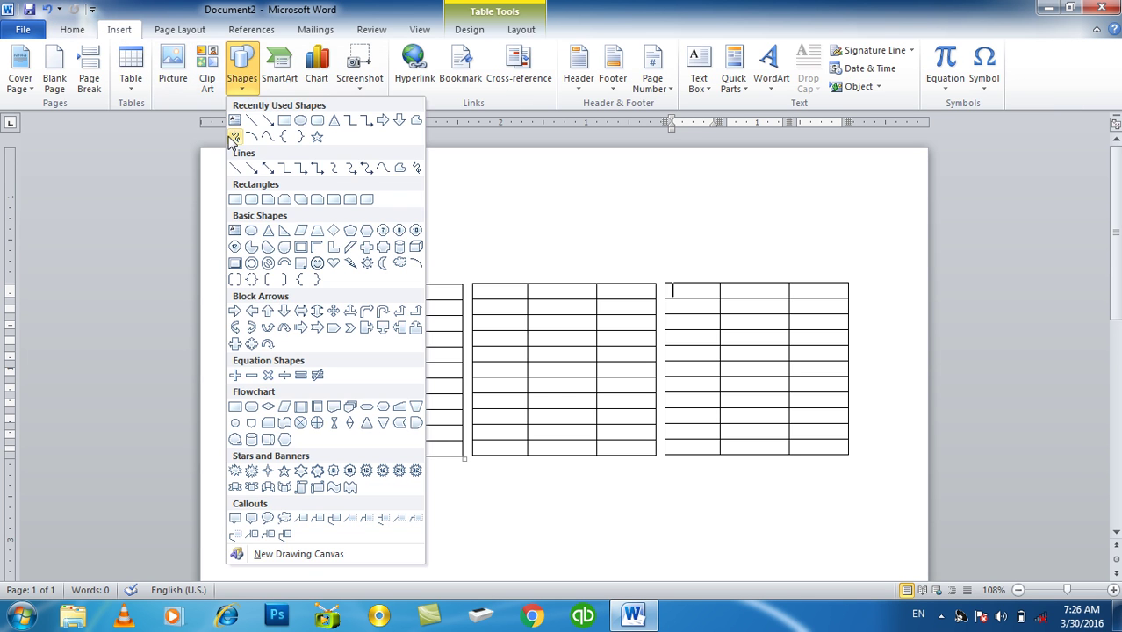
left_click(283, 120)
left_click_drag(274, 240, 460, 277)
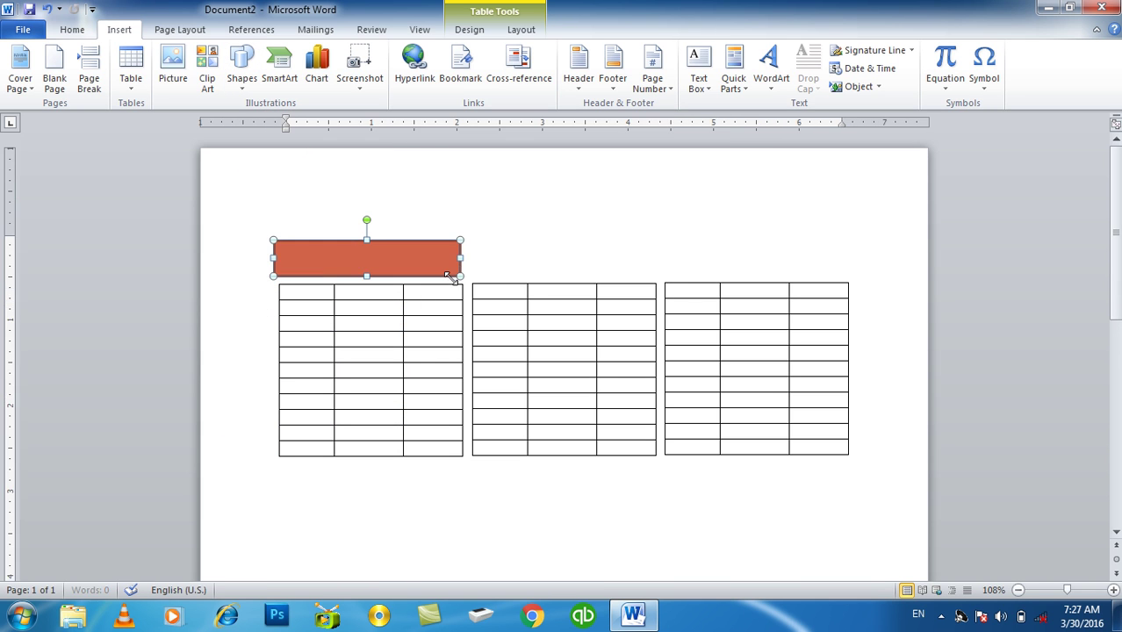
key("ctrl+Right")
key("ctrl+Right")
key("ctrl+Right")
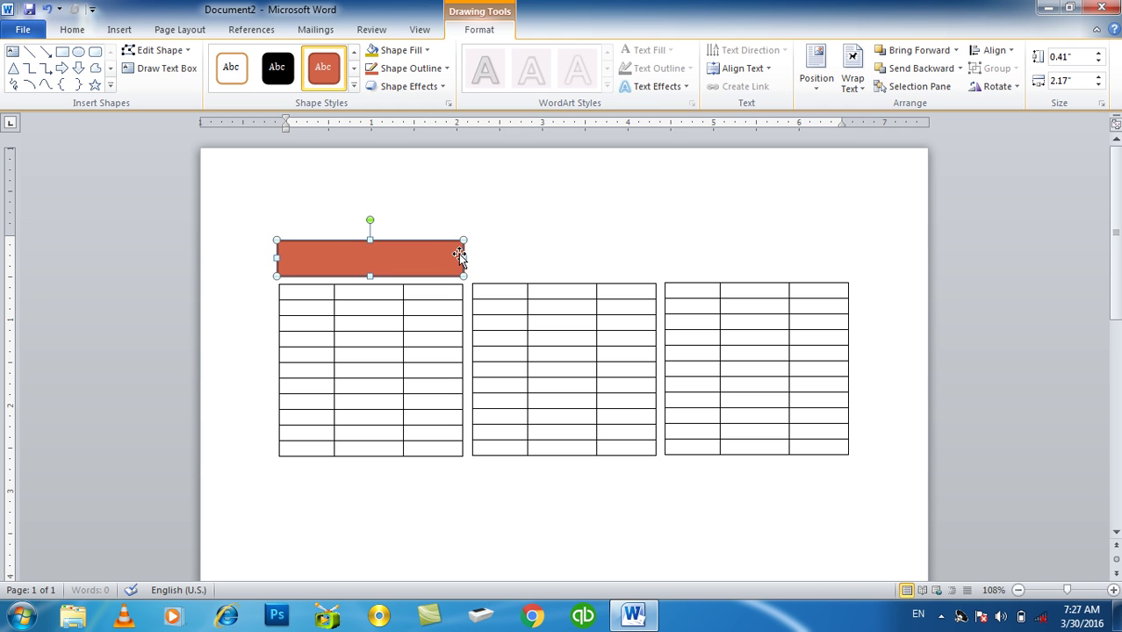
key("ctrl+Right")
left_click_drag(463, 257, 458, 257)
key("ctrl+Right")
Give the rectangle a dark ¾ pt outline and no fill.
left_click(418, 70)
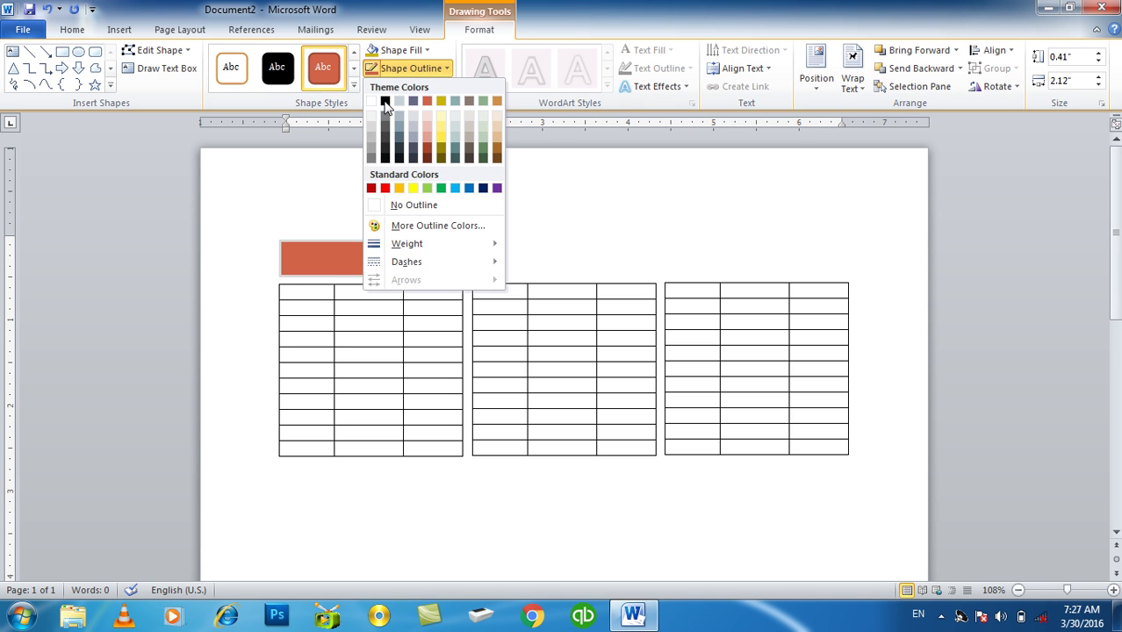
left_click(385, 110)
left_click(400, 50)
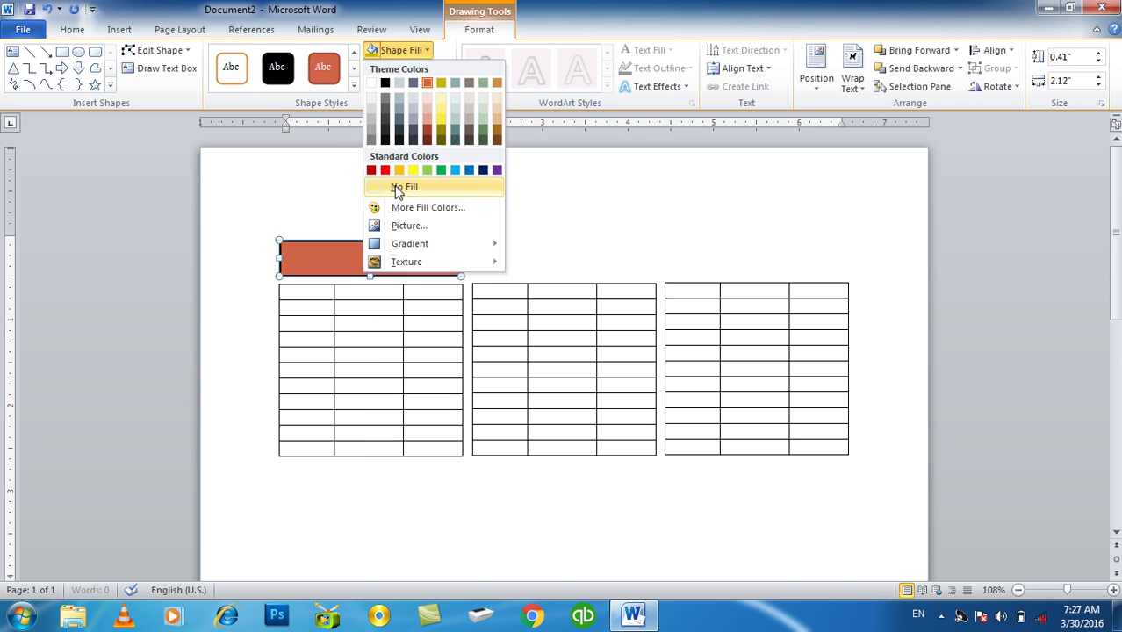
left_click(404, 187)
left_click(401, 50)
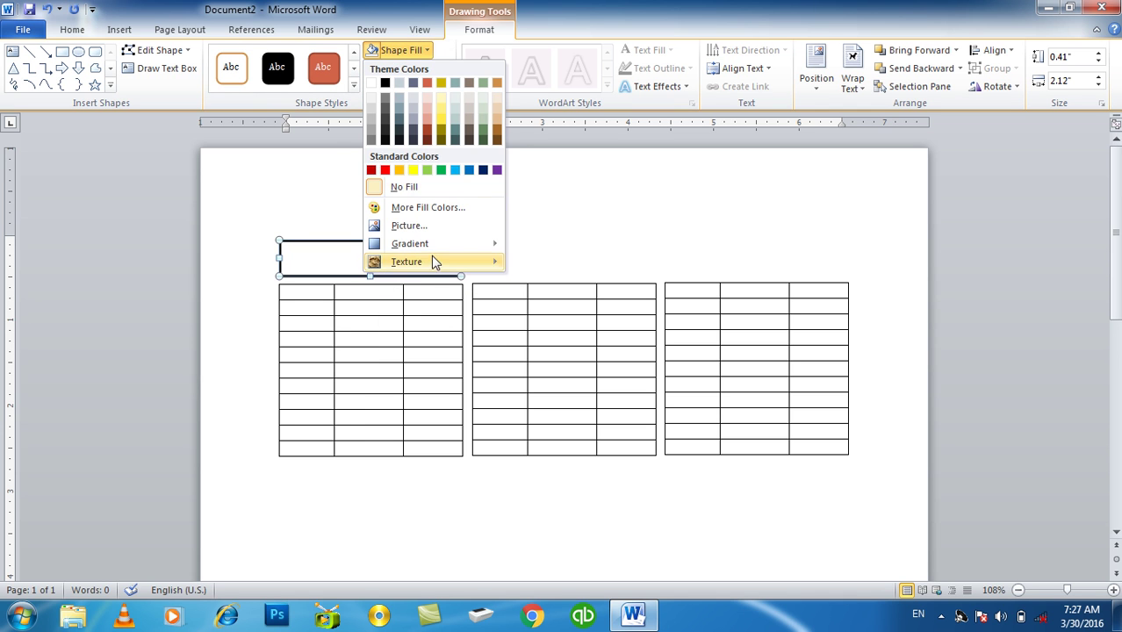
left_click(387, 50)
left_click(400, 69)
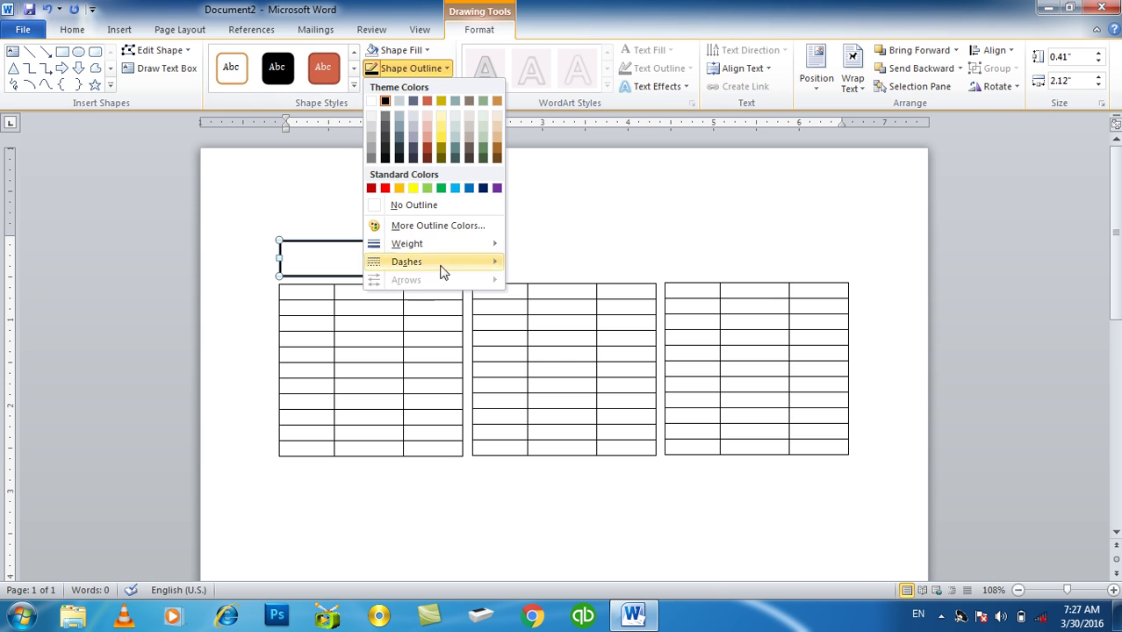
mouse_move(446, 264)
mouse_move(445, 244)
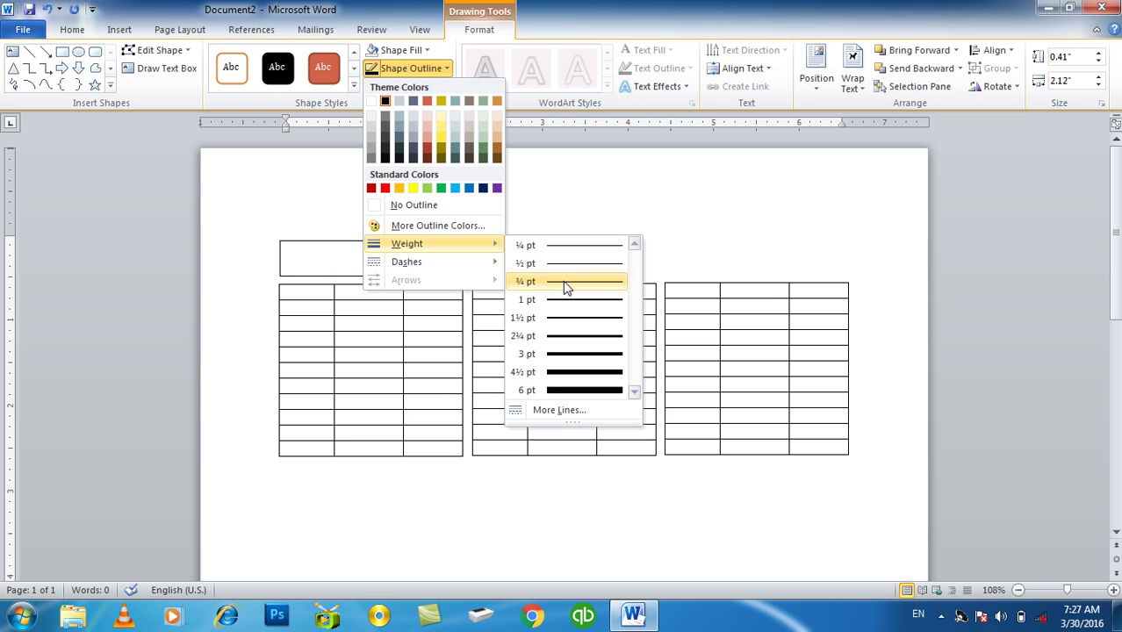
left_click(566, 288)
left_click(546, 253)
left_click(448, 275)
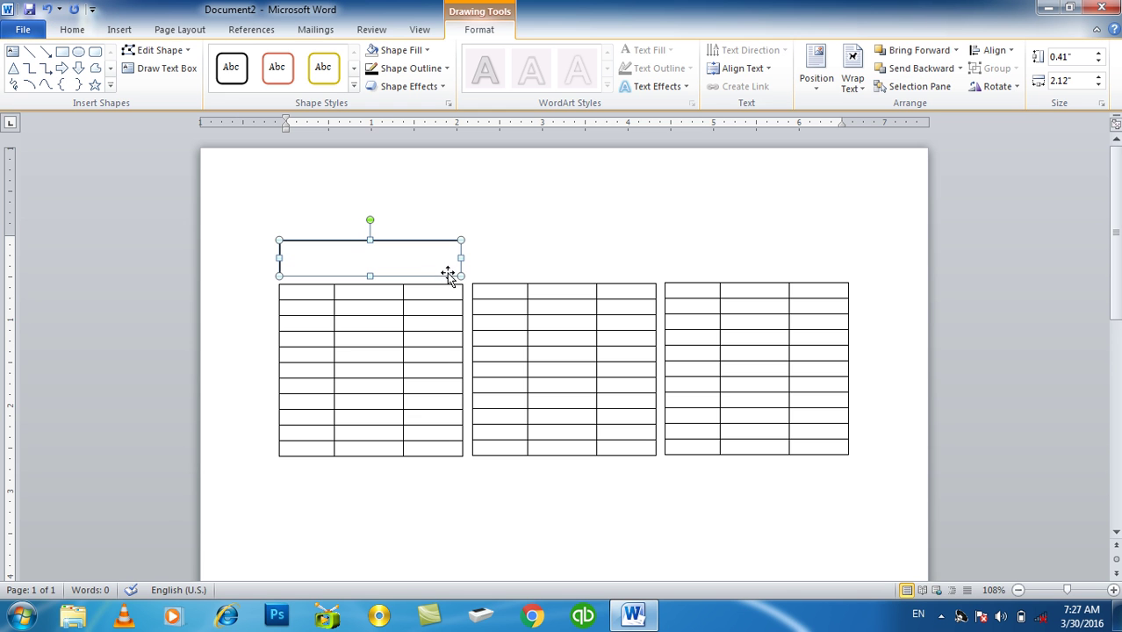
Move the header boxes so one sits above the second table and one above the third.
mouse_move(443, 277)
left_mouse_down()
mouse_move(550, 274)
mouse_move(584, 231)
mouse_move(636, 245)
left_mouse_up()
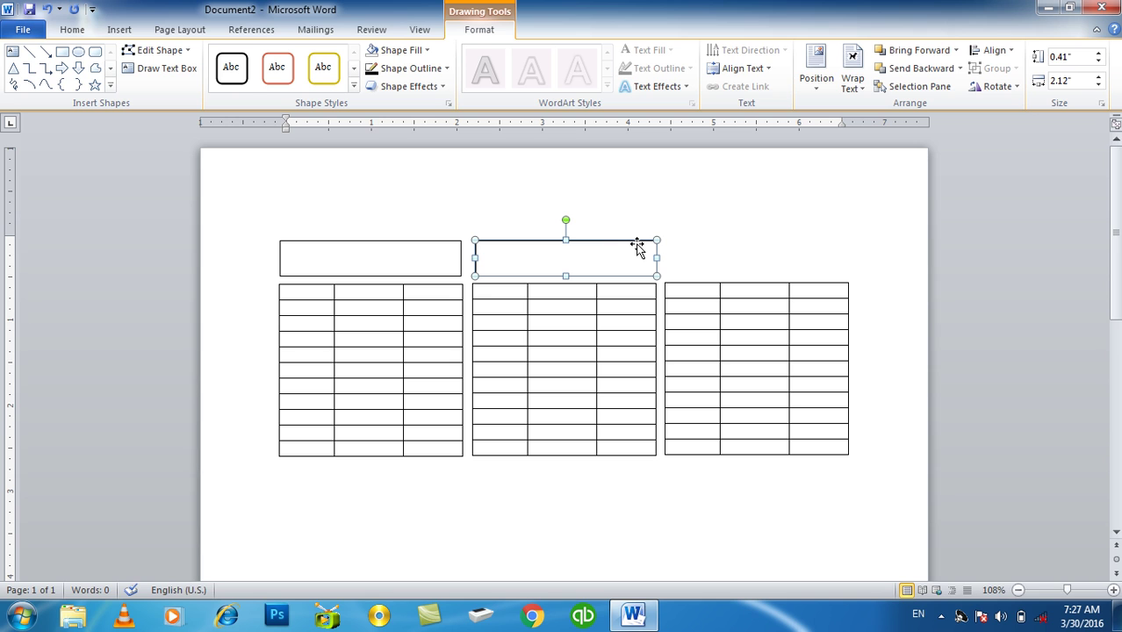
left_click_drag(642, 252, 820, 216)
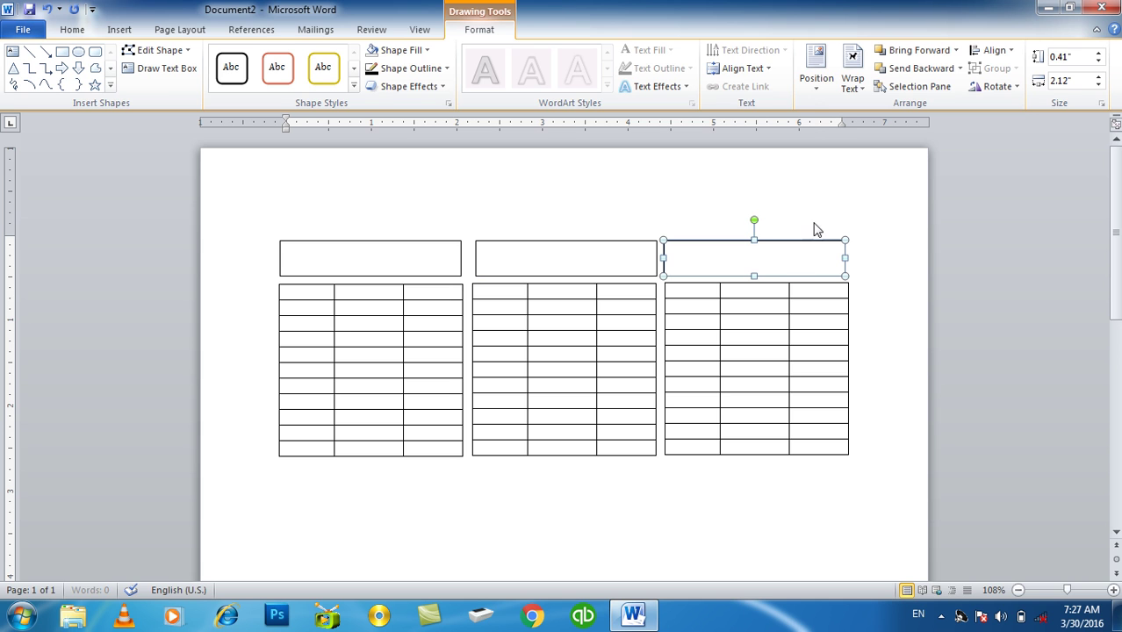
left_click(694, 466)
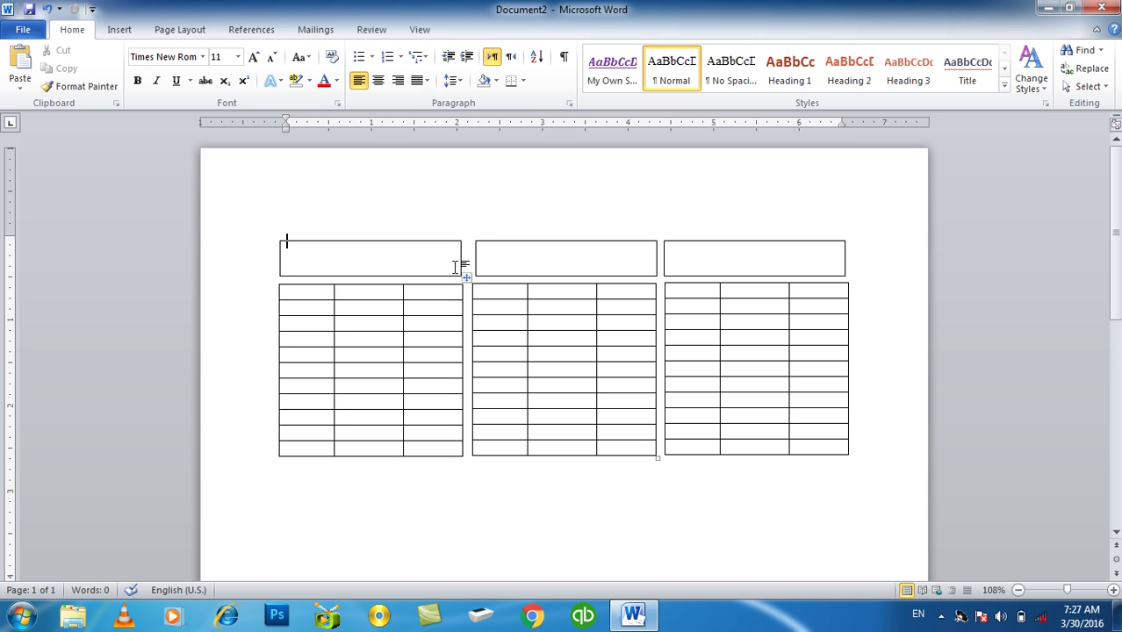
Add the title 'Class 10th Marks' in dark text to the left header box.
left_click(408, 245)
right_click(409, 245)
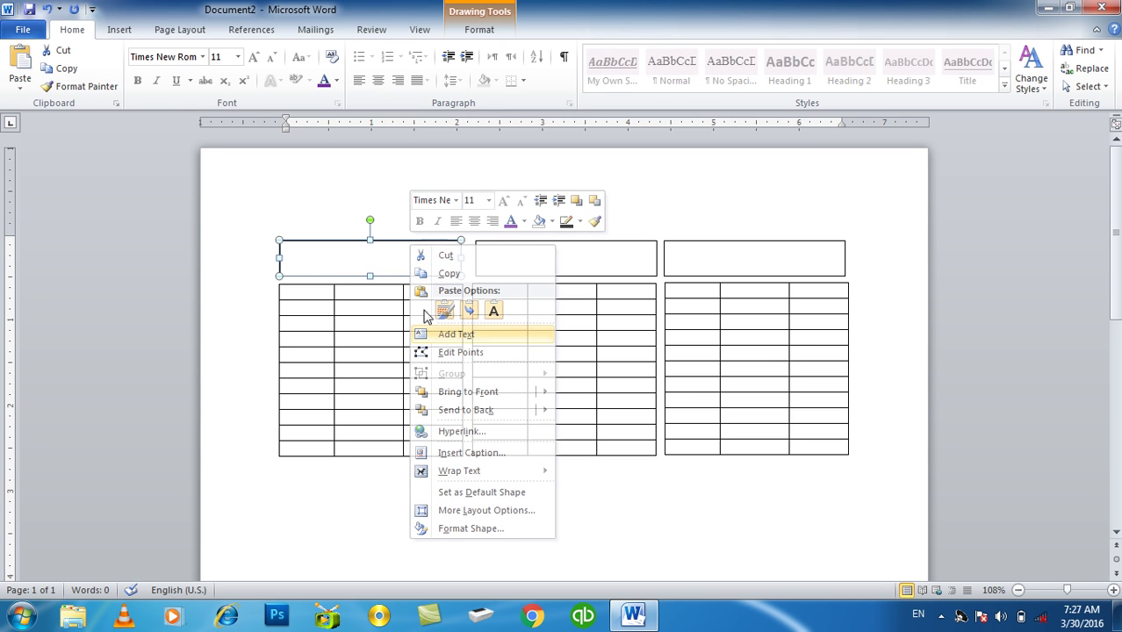
left_click(456, 334)
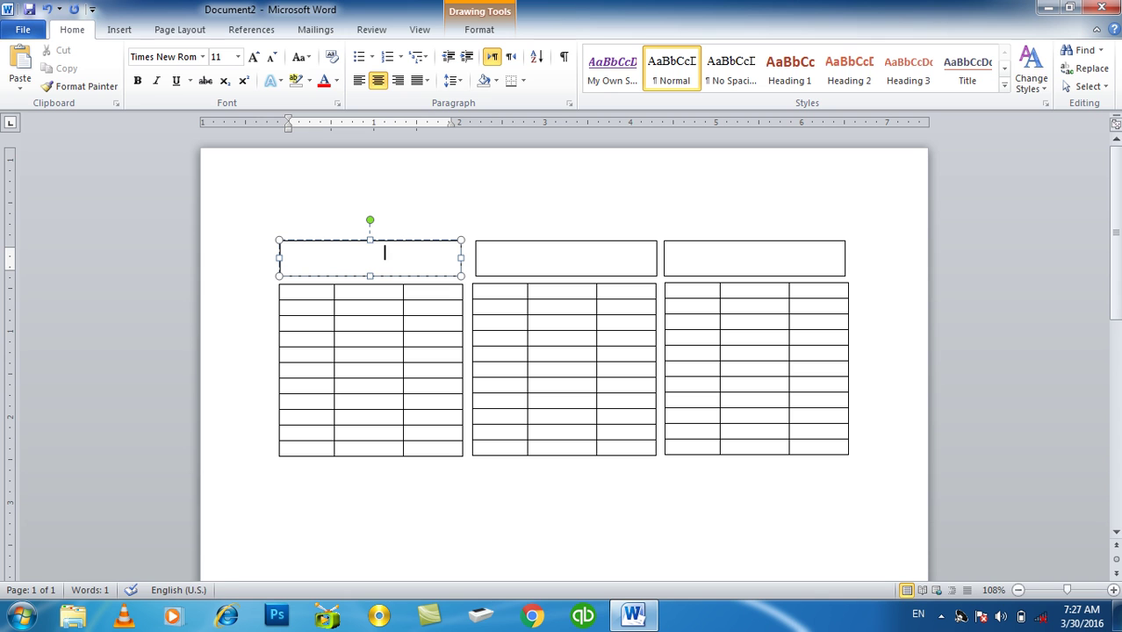
key("ctrl+a")
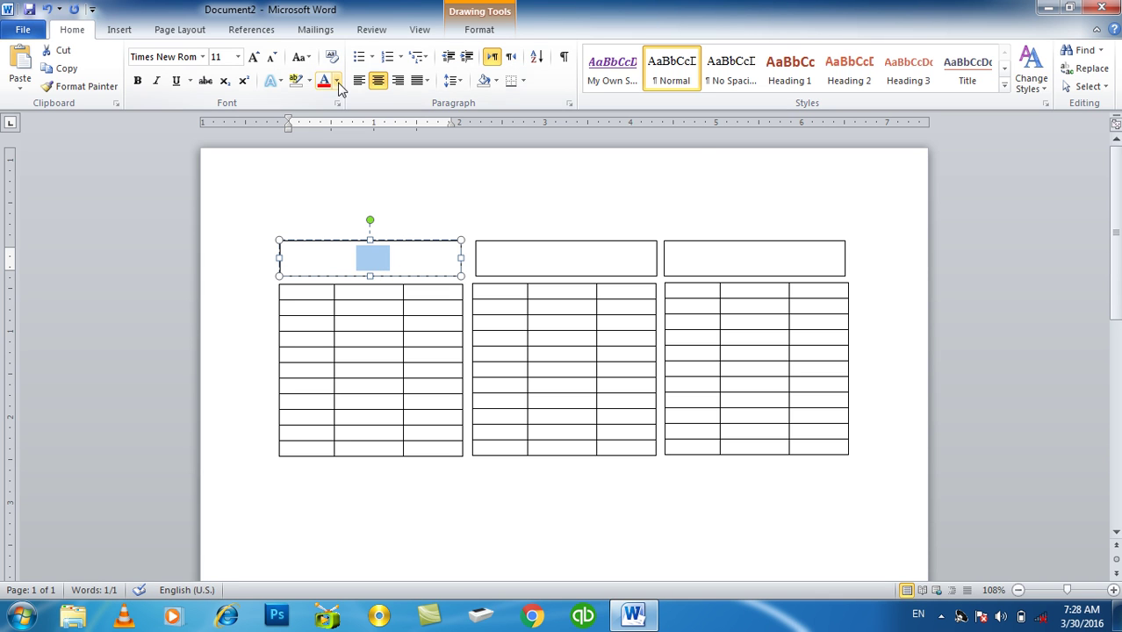
left_click(336, 80)
left_click(341, 134)
left_click(396, 258)
type("10th Marks")
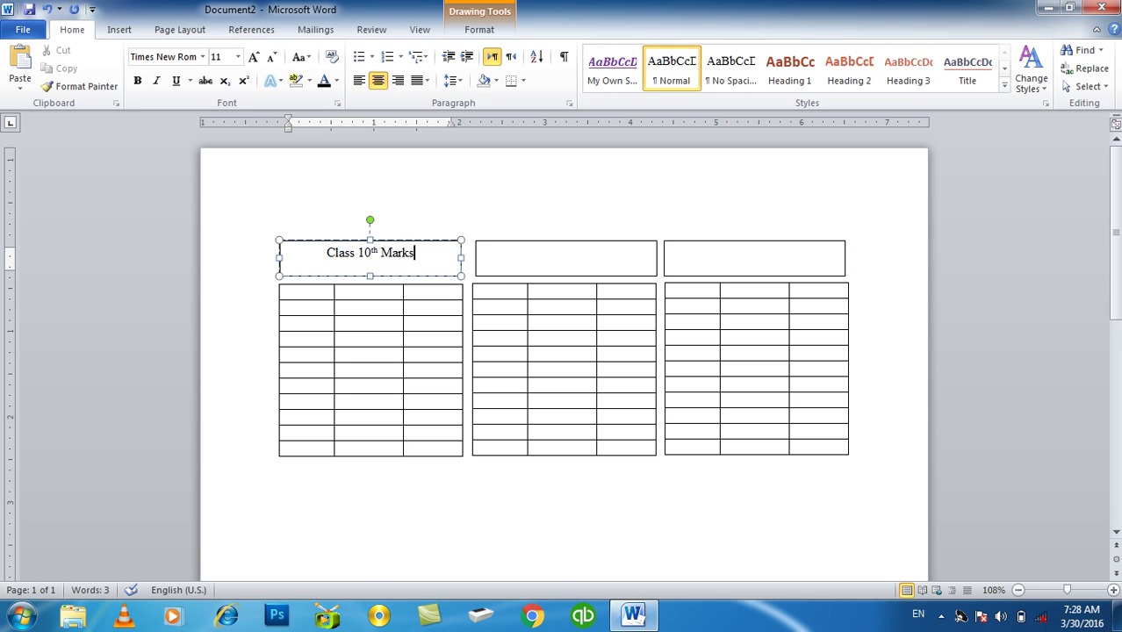
left_click(504, 259)
Add the title 'Class 11th Marks' to the middle header box.
left_click(511, 246)
right_click(510, 257)
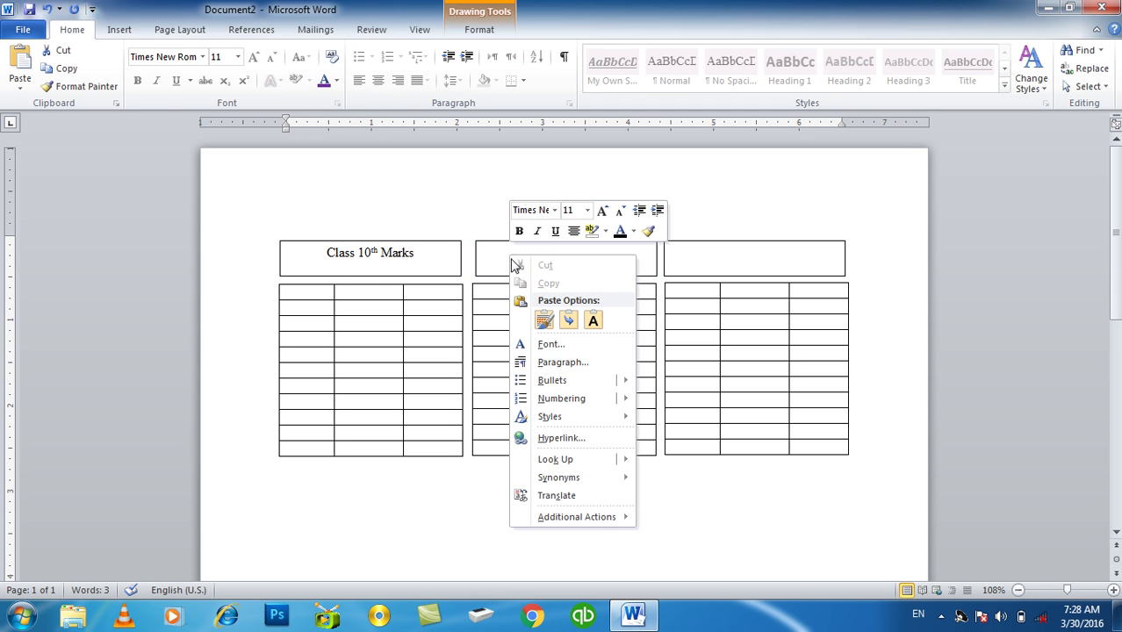
left_click(484, 275)
left_click(484, 274)
right_click(484, 275)
left_click(505, 362)
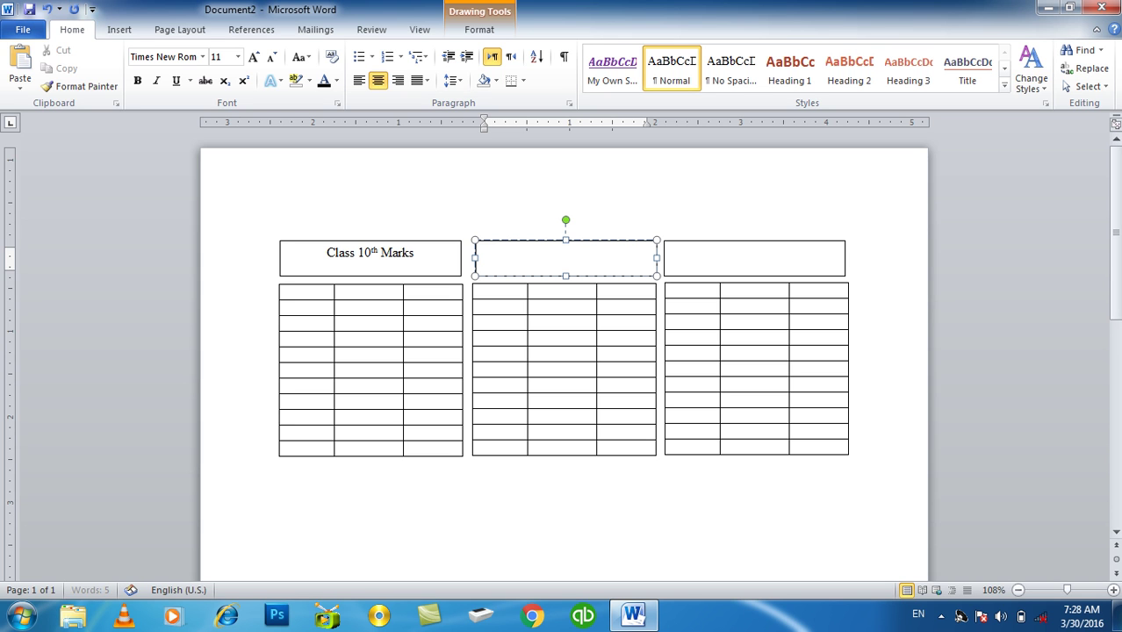
key("ctrl+a")
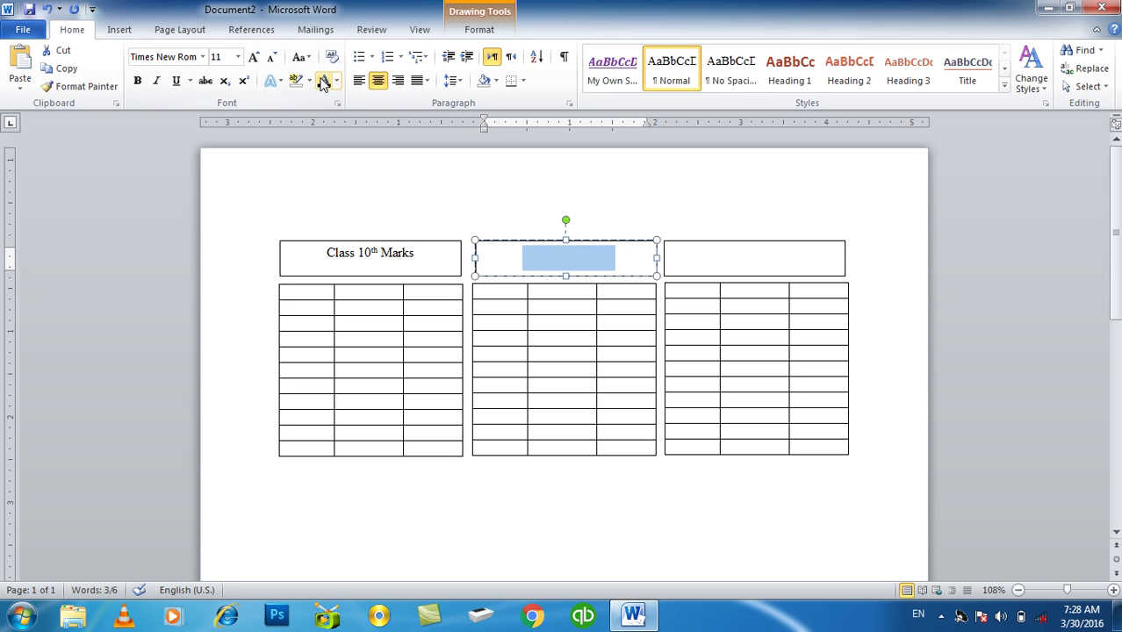
type("Class 11th Marks")
left_click(693, 260)
Title the right header box 'Class 12th Marks' in dark text, fix its typo, and centre it.
left_click(690, 276)
right_click(688, 276)
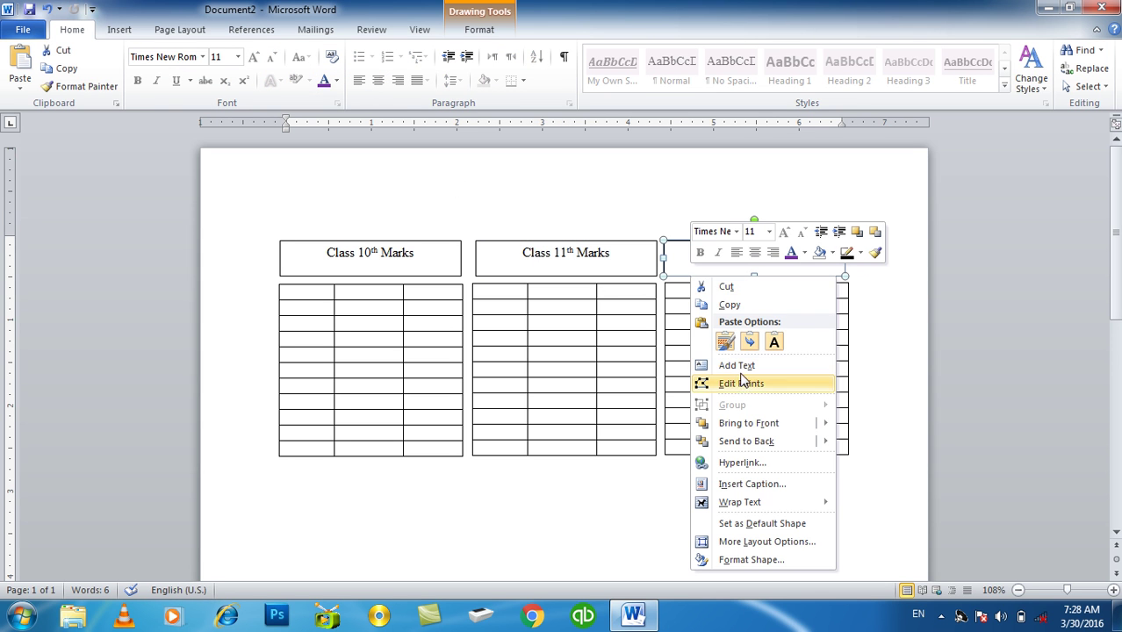
left_click(743, 365)
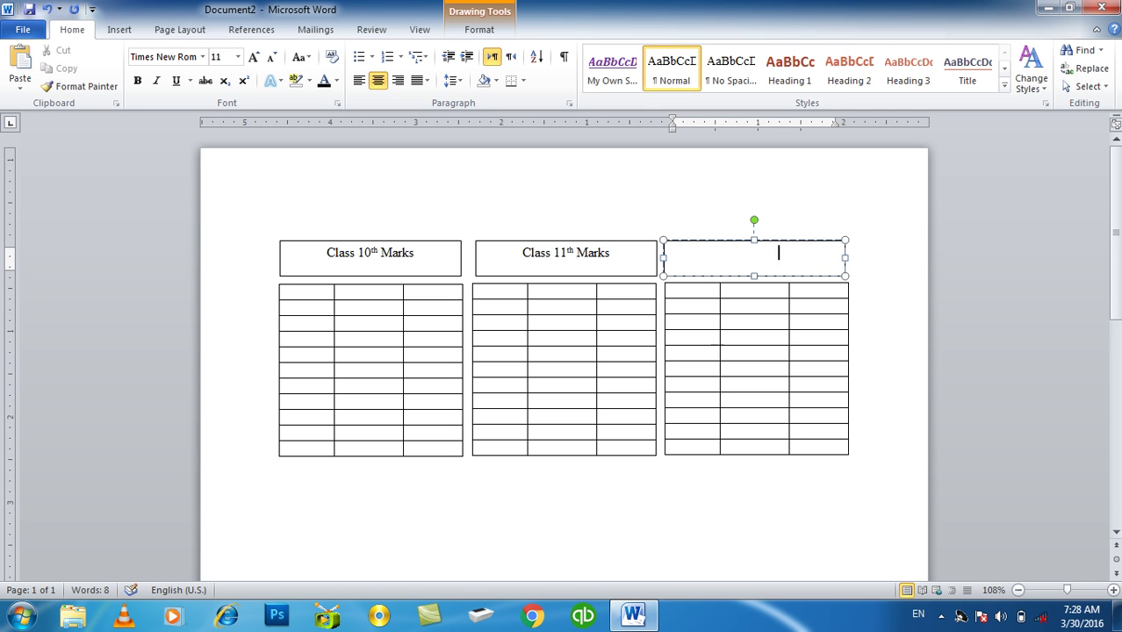
key("ctrl+a")
key("Delete")
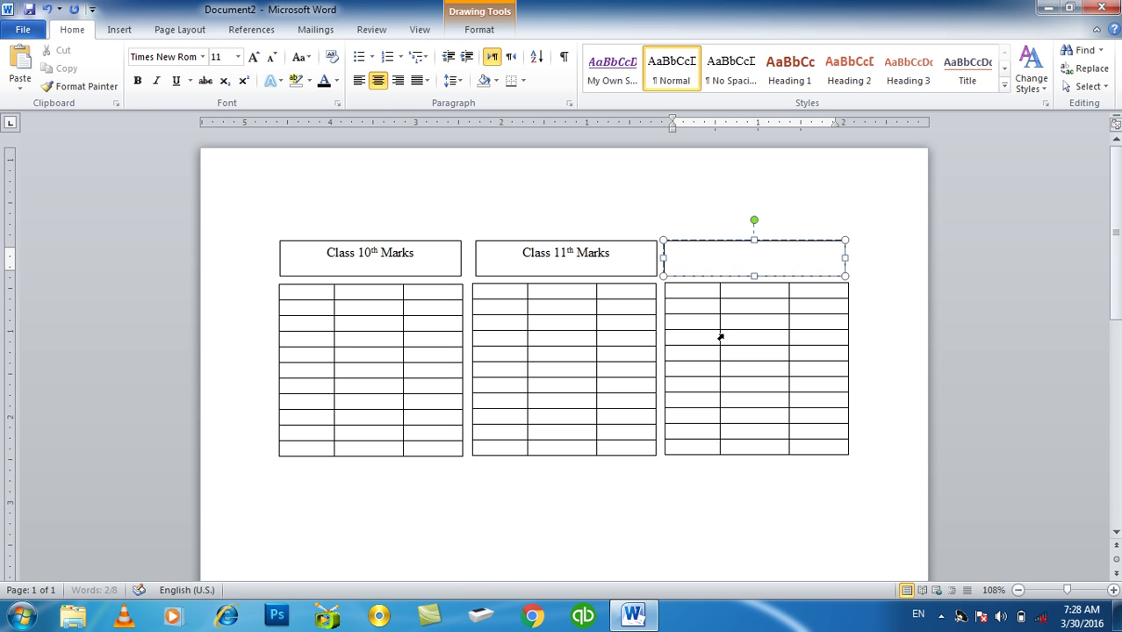
key("ctrl+l")
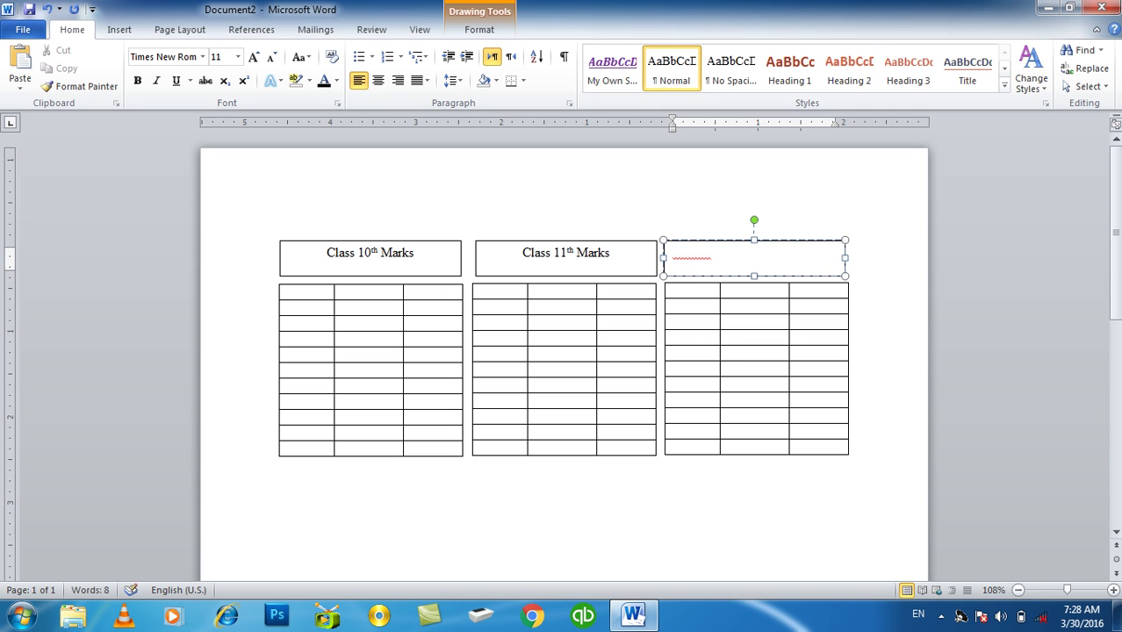
key("ctrl+a")
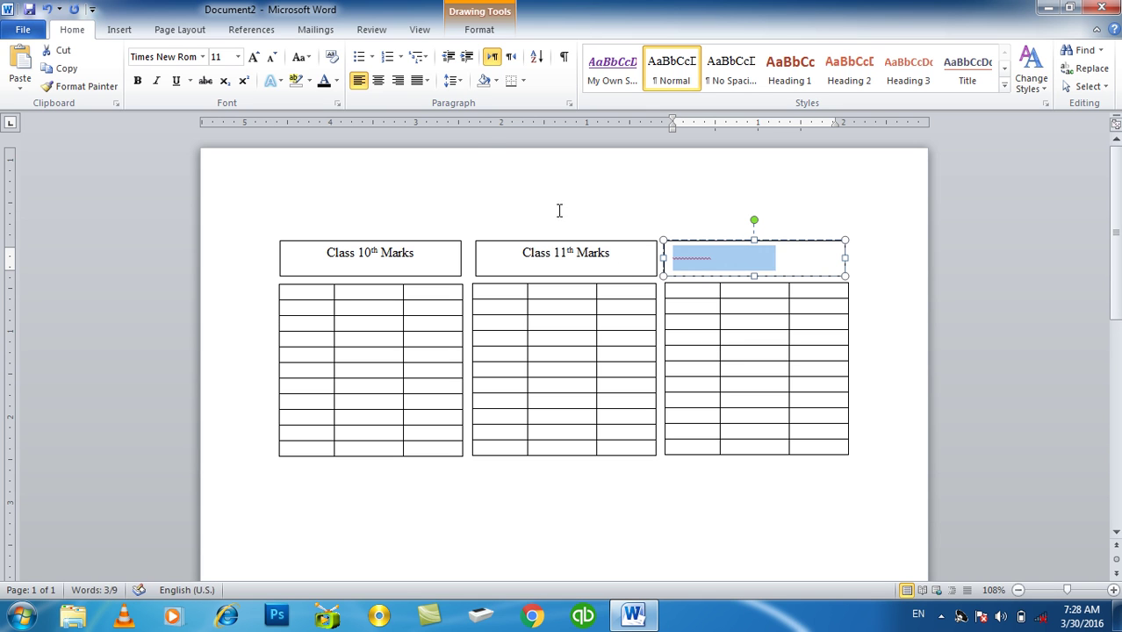
left_click(324, 80)
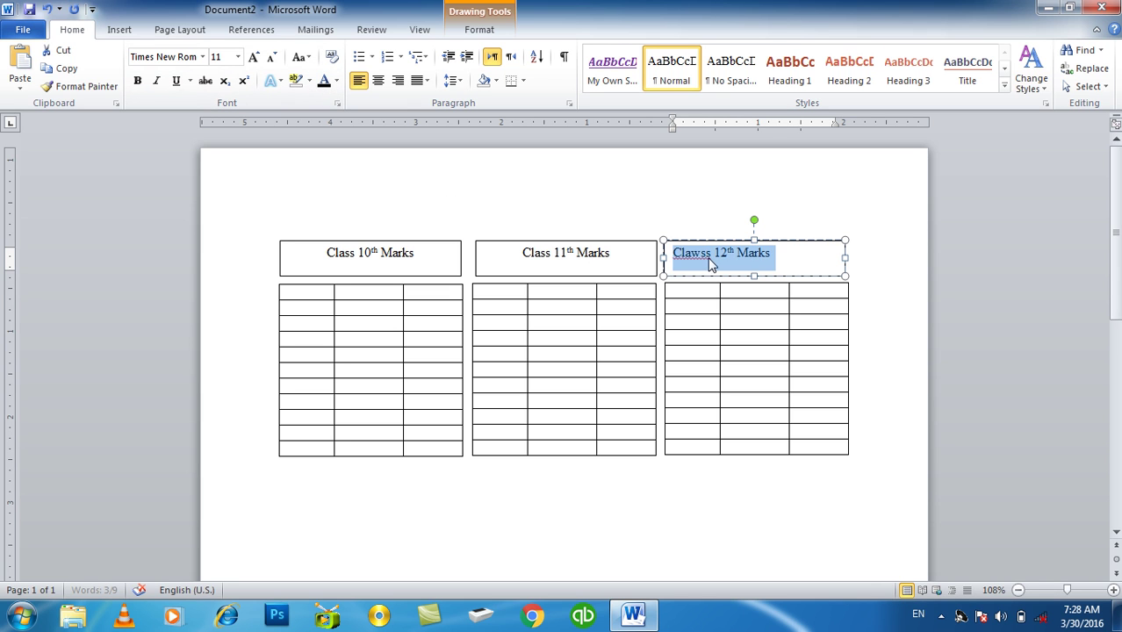
left_click(691, 252)
key("Delete")
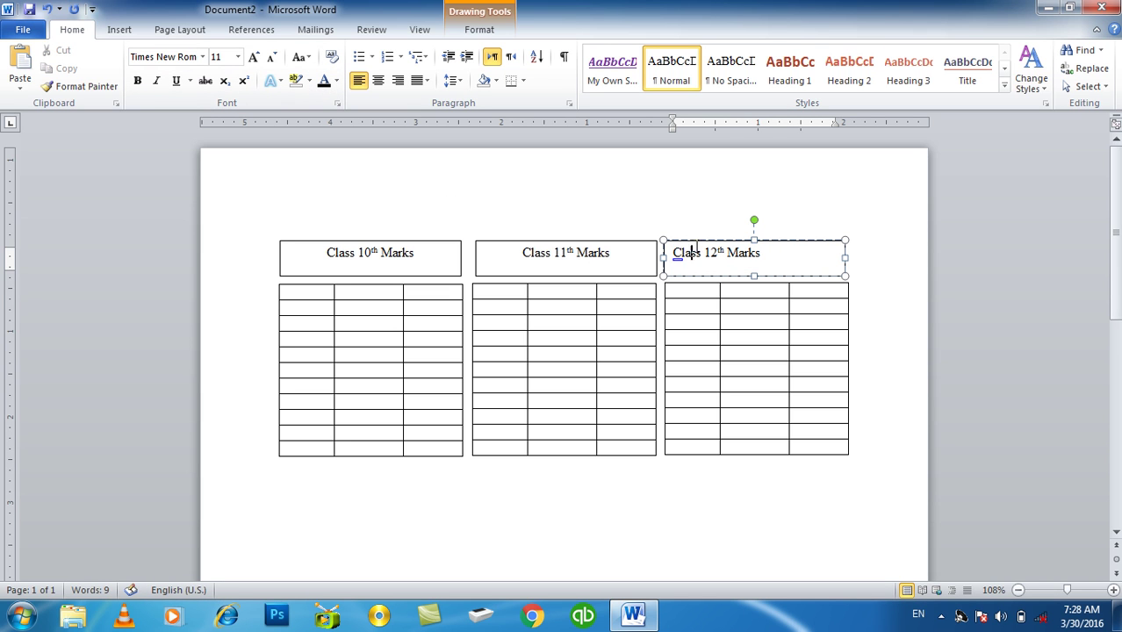
key("ctrl+e")
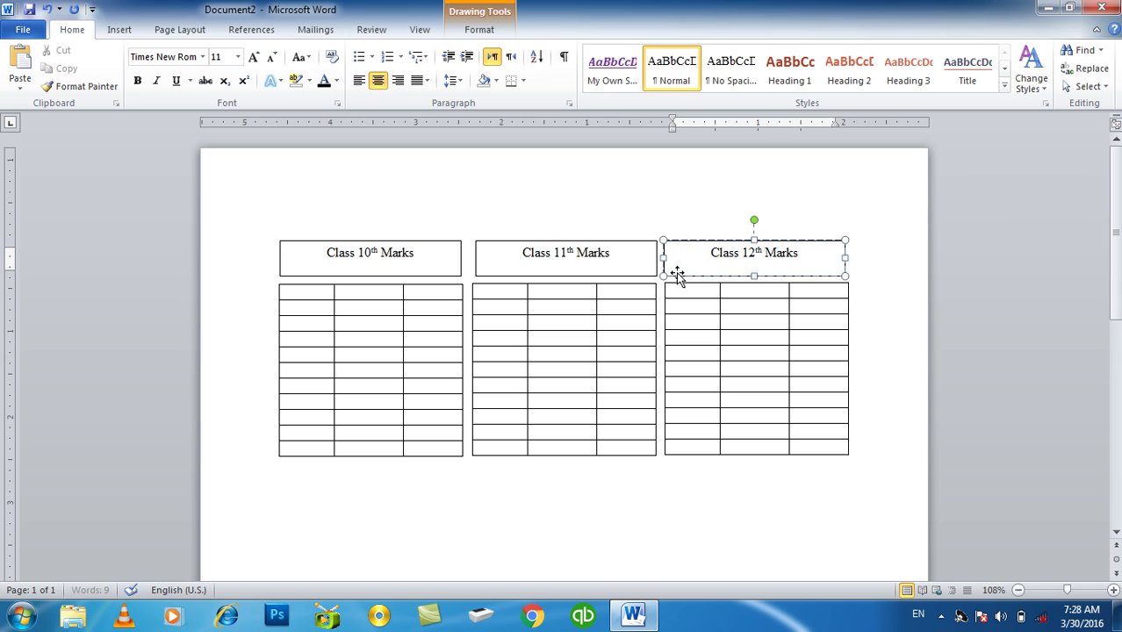
Re-centre the Class 11th Marks heading.
left_click(632, 260)
key("ctrl+l")
key("ctrl+e")
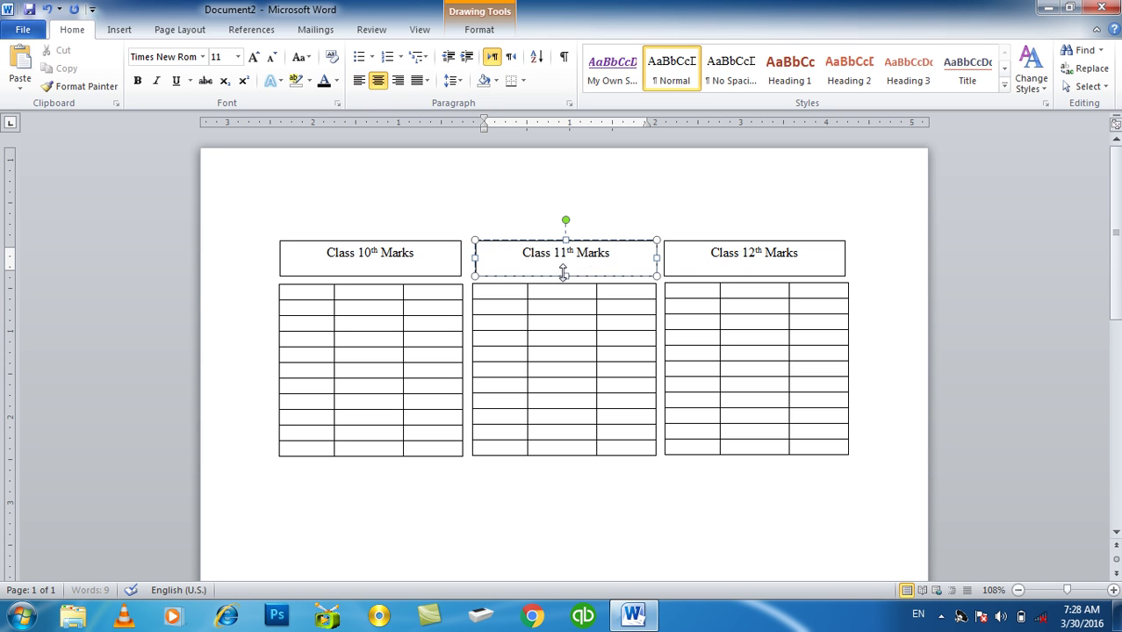
left_click(390, 257)
Make the Class 10th Marks heading bold at 16 pt.
left_click_drag(394, 256, 362, 220)
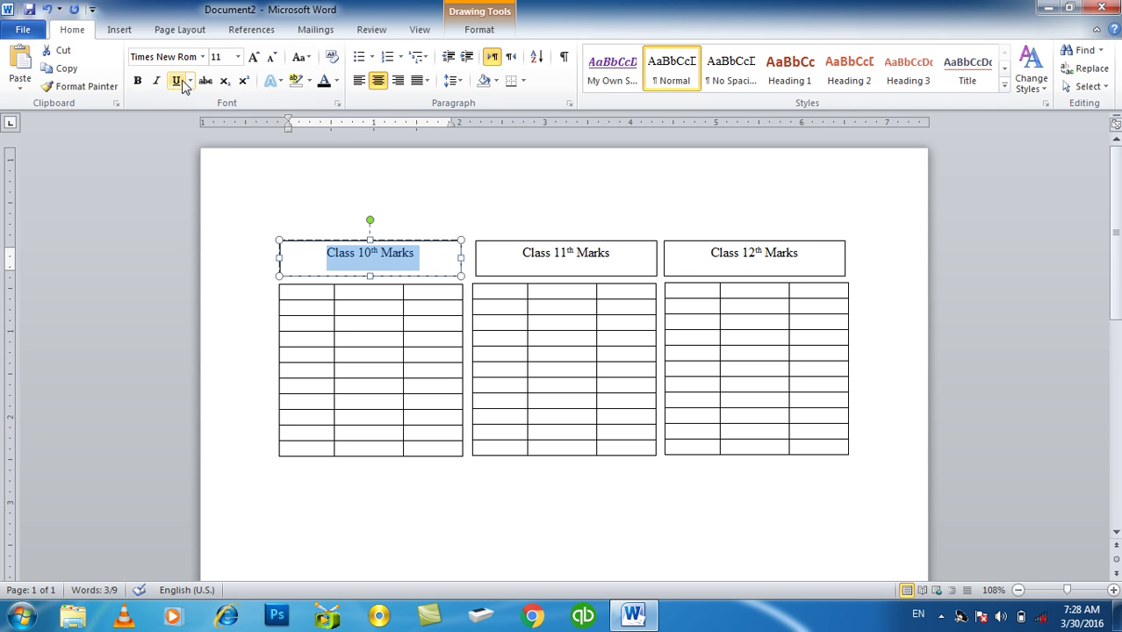
left_click(137, 80)
left_click(272, 57)
left_click(253, 58)
left_click(253, 59)
left_click(254, 59)
left_click(253, 59)
Make the Class 11th and Class 12th Marks headings bold at 16 pt as well.
left_click(546, 266)
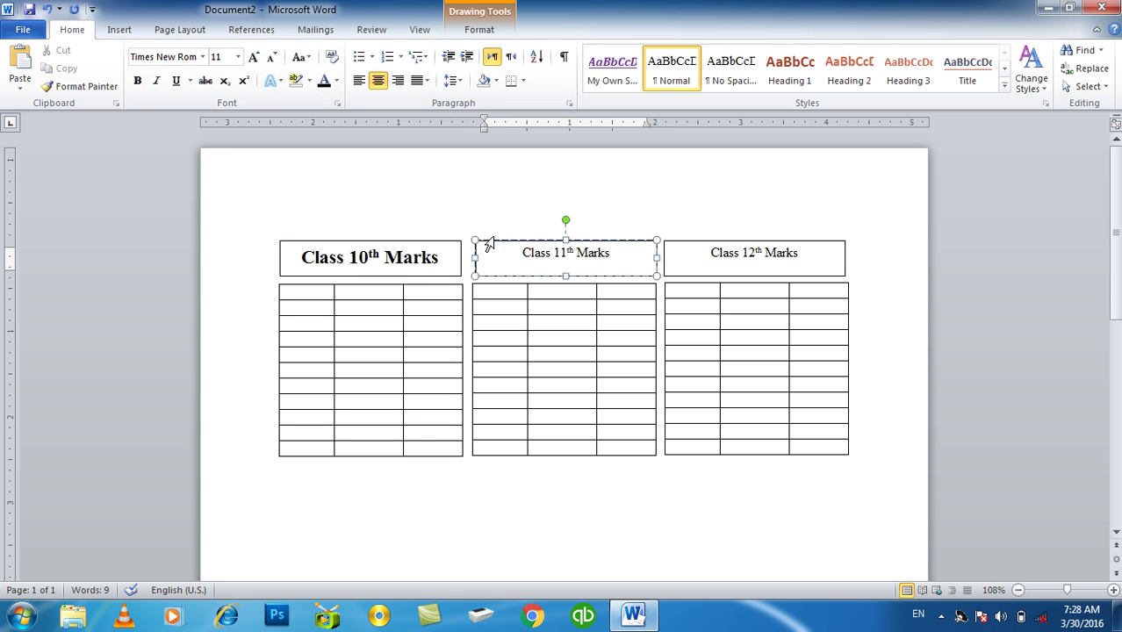
triple_click(530, 250)
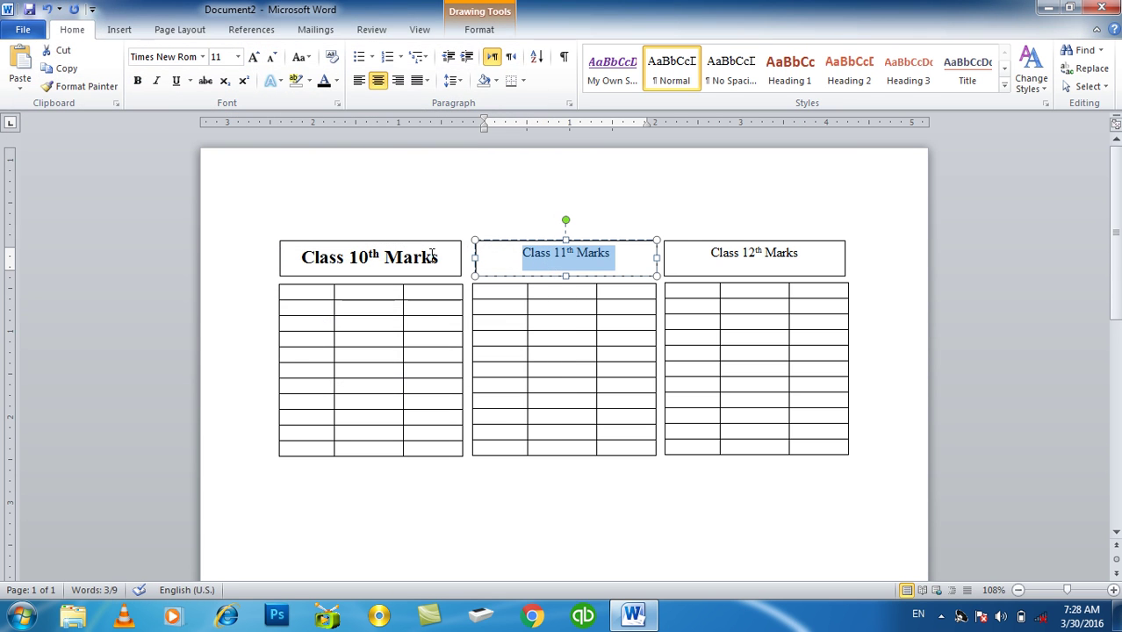
left_click(137, 80)
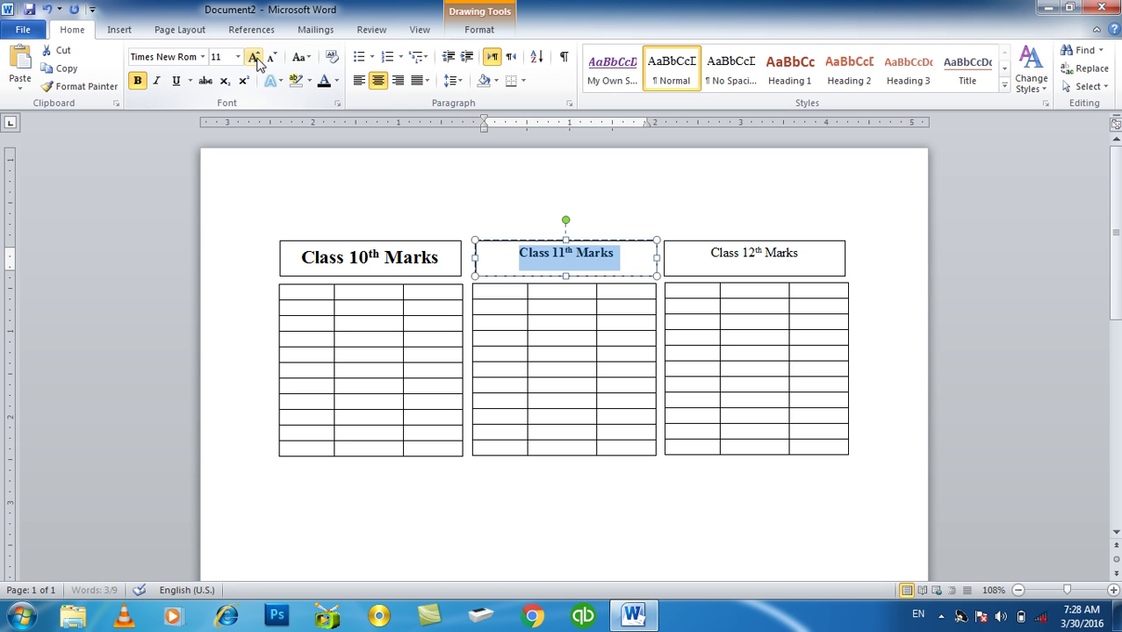
left_click(254, 58)
left_click(254, 58)
left_click(253, 57)
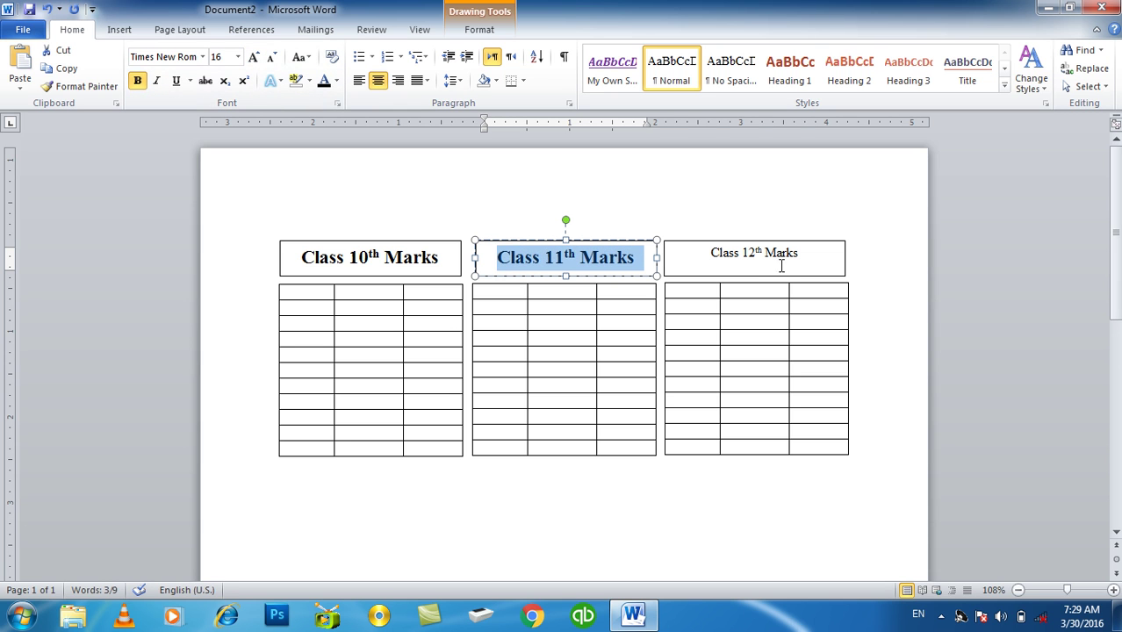
triple_click(746, 253)
left_click(137, 79)
left_click(253, 58)
left_click(254, 58)
left_click(253, 58)
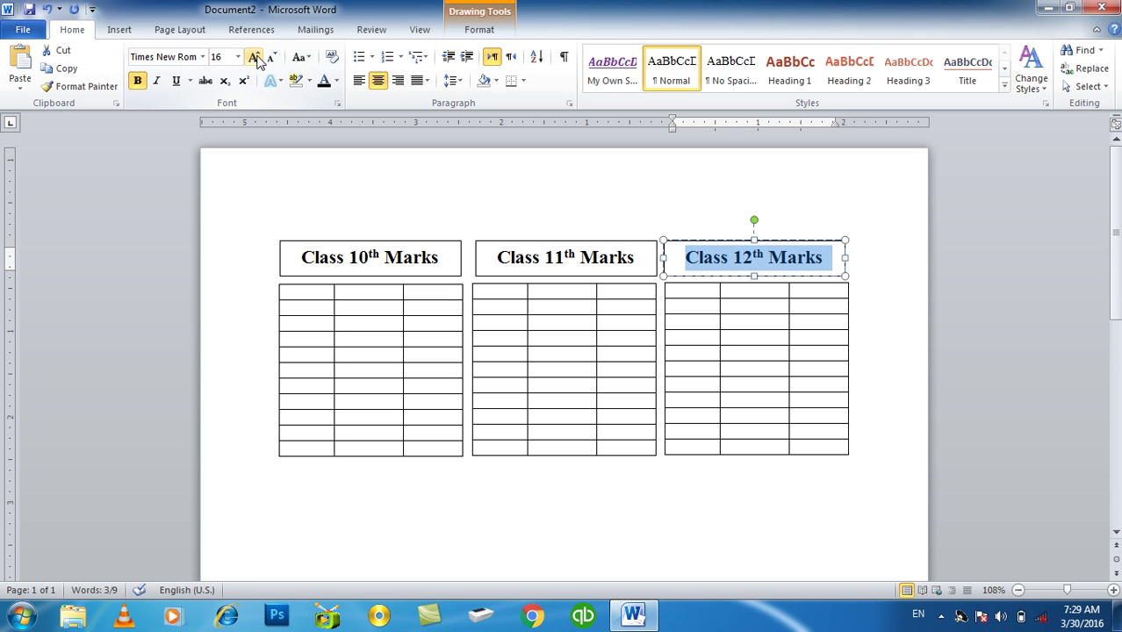
left_click(883, 378)
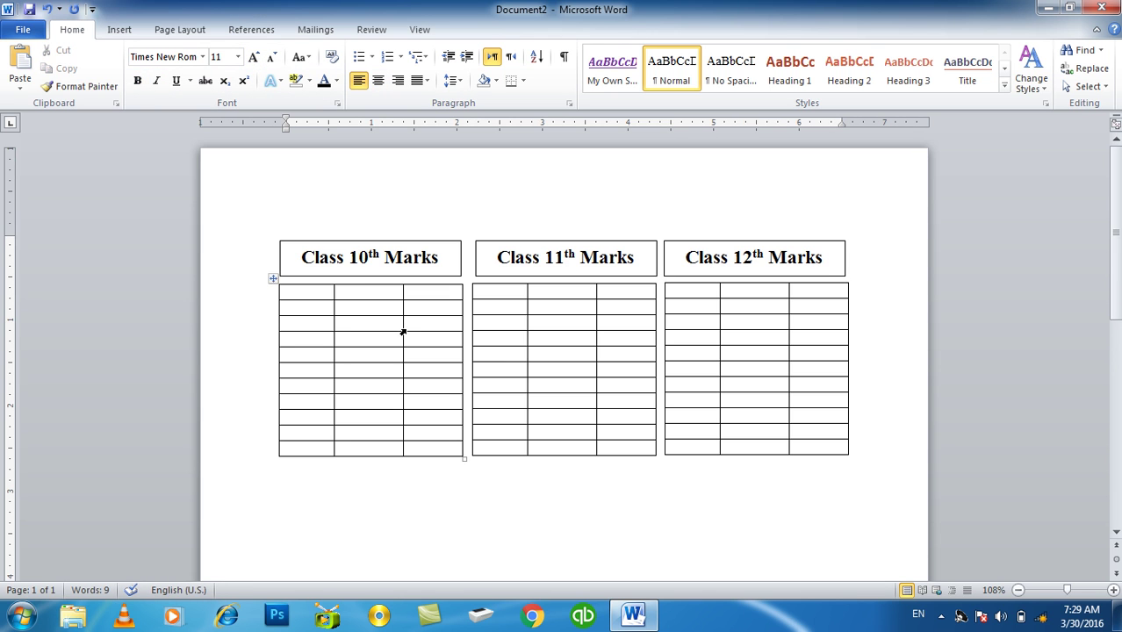
Add extra rows to the tables by tabbing past their last cells.
left_click(291, 296)
key("Tab")
key("Tab")
key("Tab")
key("Tab")
key("Tab")
key("Tab")
key("Tab")
key("Tab")
key("Tab")
key("Tab")
key("Tab")
key("Tab")
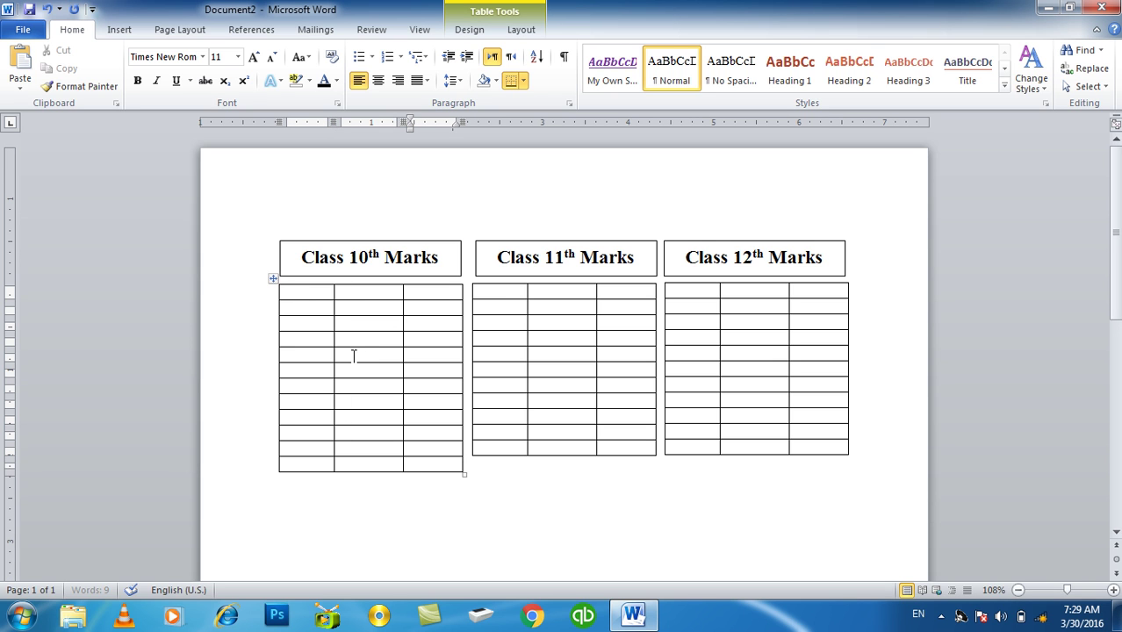
key("Tab")
key("Tab")
key("Tab")
key("Tab")
key("Tab")
key("Tab")
key("Tab")
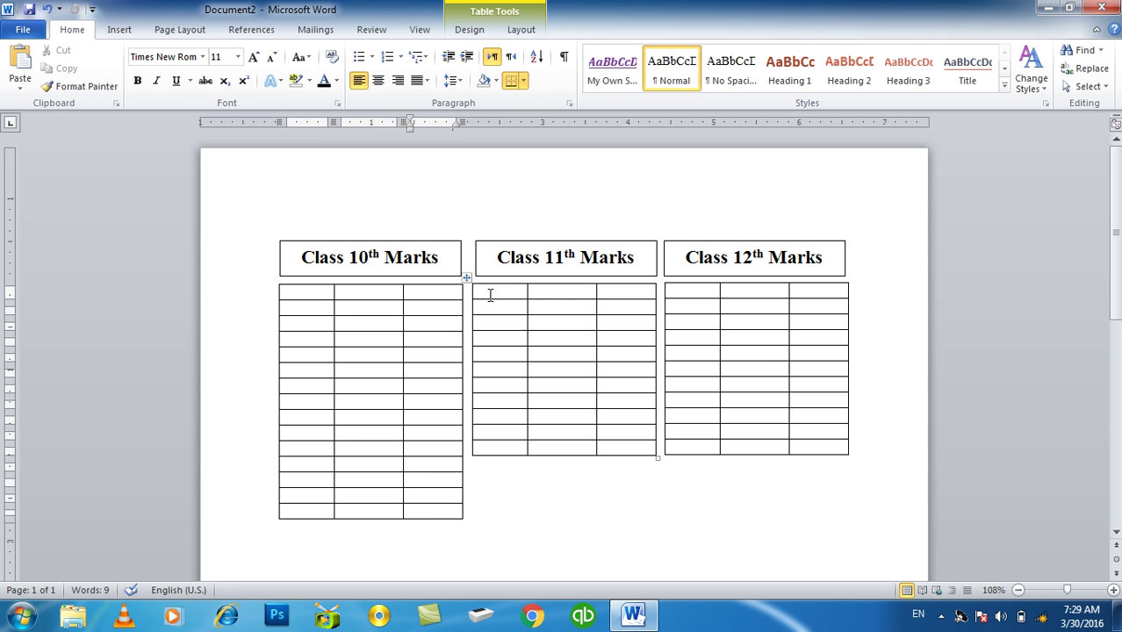
left_click(489, 295)
key("Tab")
key("Tab")
key("Tab")
key("Tab")
key("Tab")
key("Tab")
key("Tab")
key("Tab")
key("Tab")
key("Tab")
key("Tab")
key("Tab")
key("Tab")
key("Tab")
key("Tab")
key("Tab")
key("Tab")
left_click(703, 449)
key("Tab")
key("Tab")
key("Tab")
key("Tab")
key("Tab")
key("Tab")
key("Tab")
key("Tab")
key("Tab")
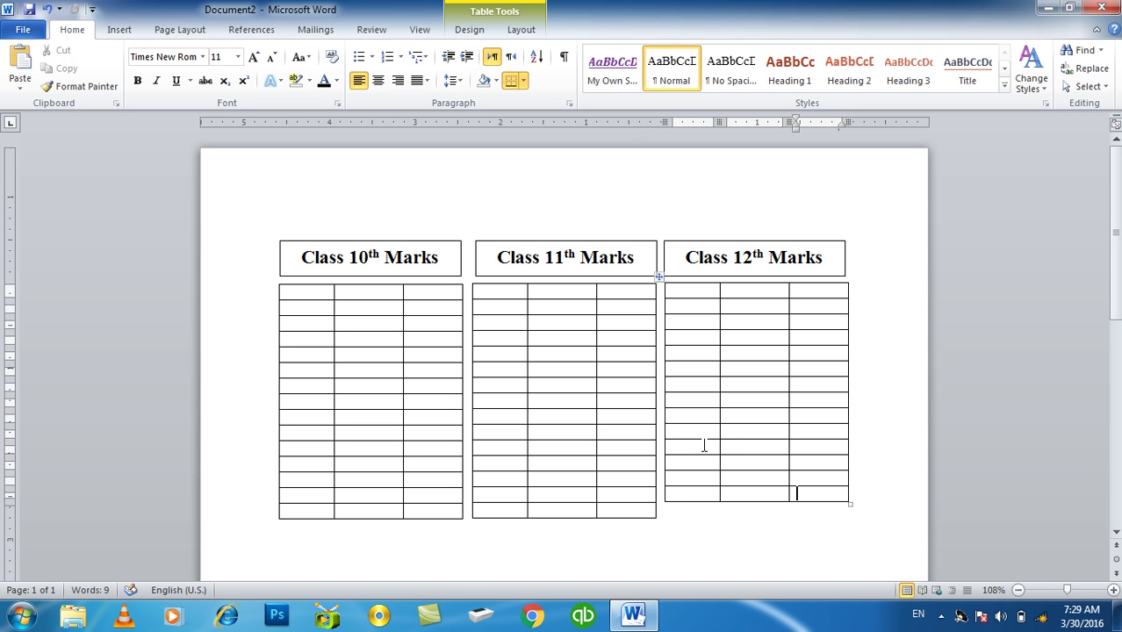
key("Tab")
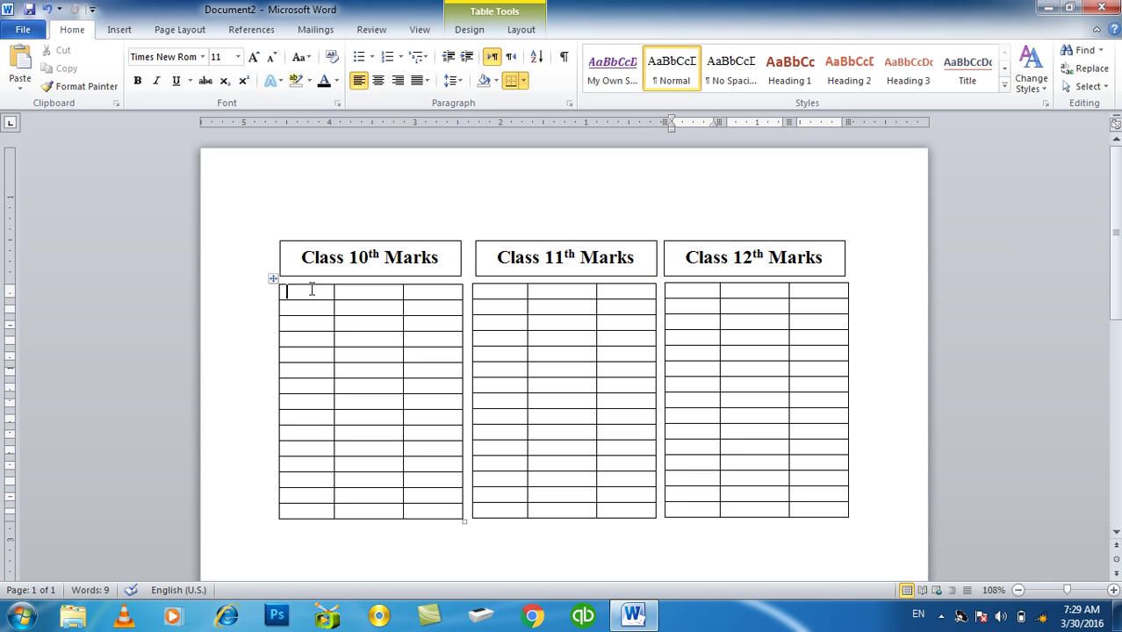
Type the row numbers 1 through 14 down the Class 10th table's first column.
type("1")
key("Down")
type("2")
key("Down")
type("4")
key("Down")
type("5")
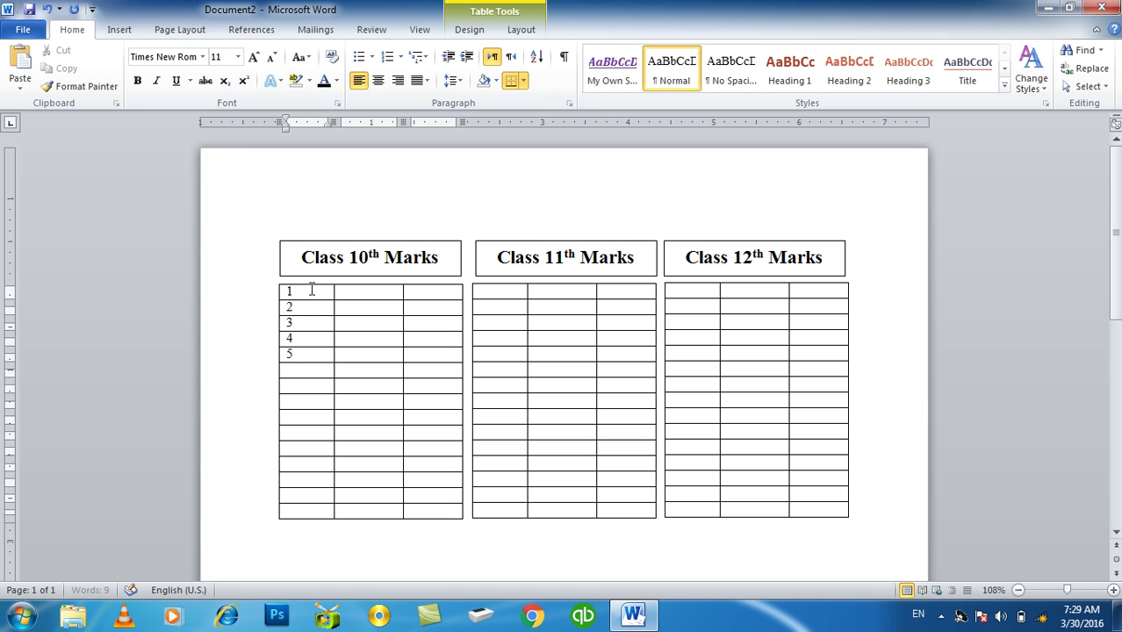
type("78")
key("Down")
type("9")
key("Down")
type("10")
key("Down")
type("1")
key("Down")
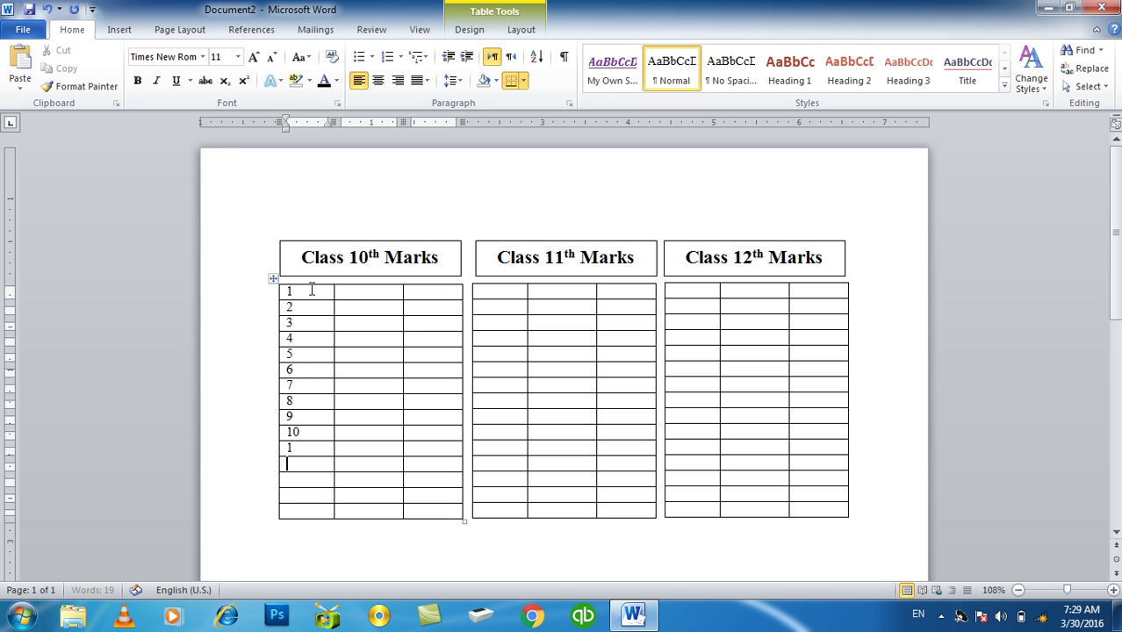
type("1")
key("Down")
type("12")
key("Down")
type("13")
key("Down")
type("1")
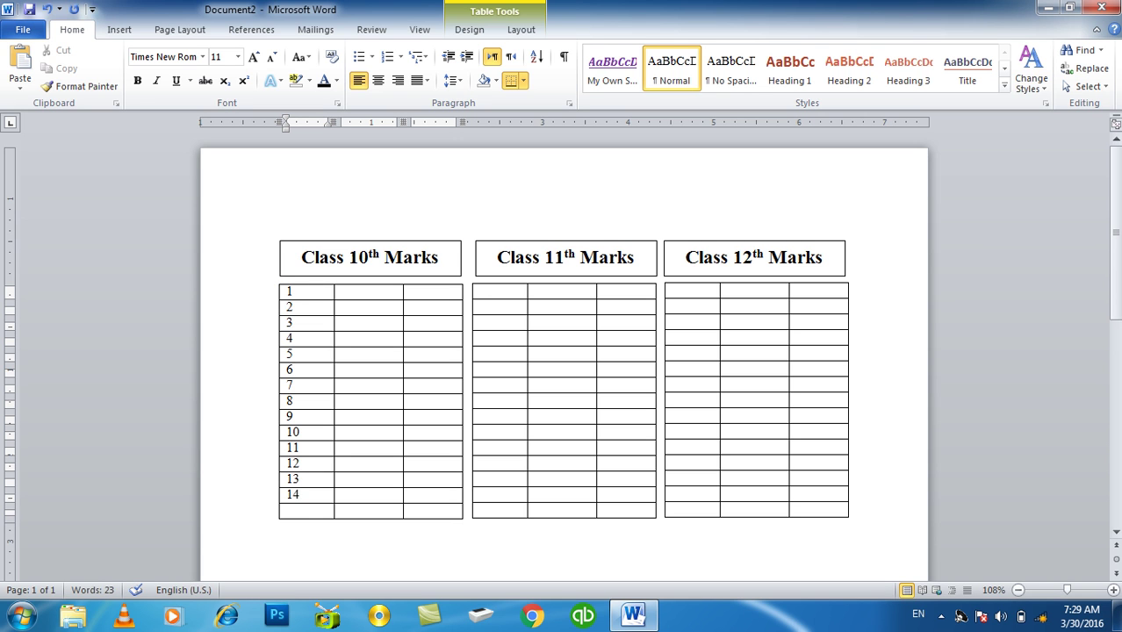
Copy the 1–14 numbering into the first columns of the Class 11th and 12th tables.
left_click_drag(302, 495, 283, 298)
key("ctrl+c")
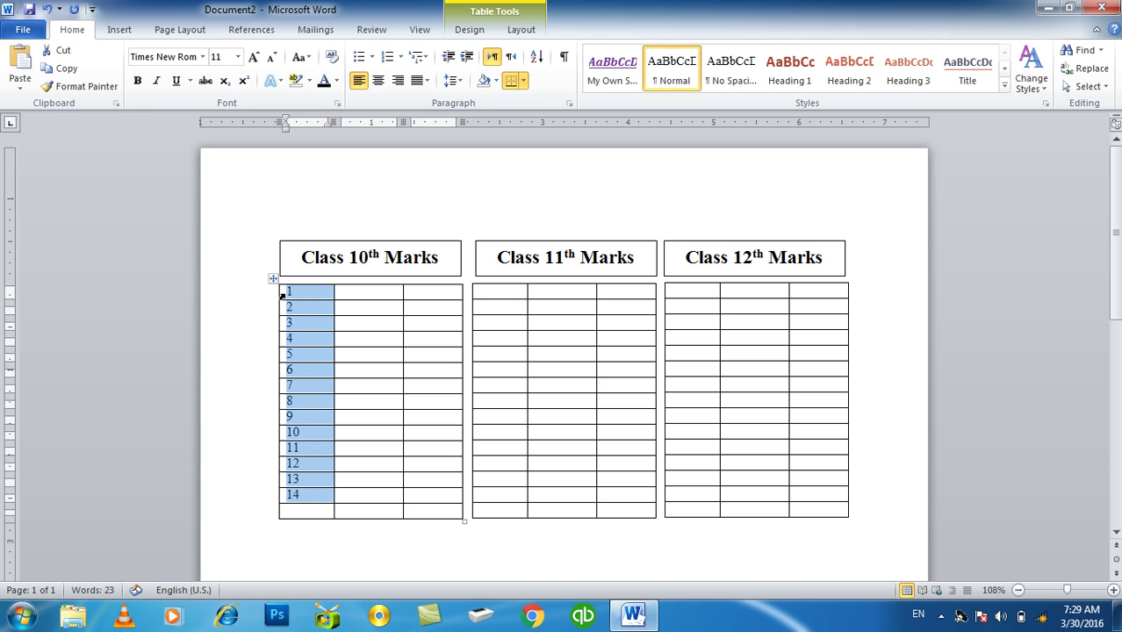
left_click_drag(501, 294, 502, 502)
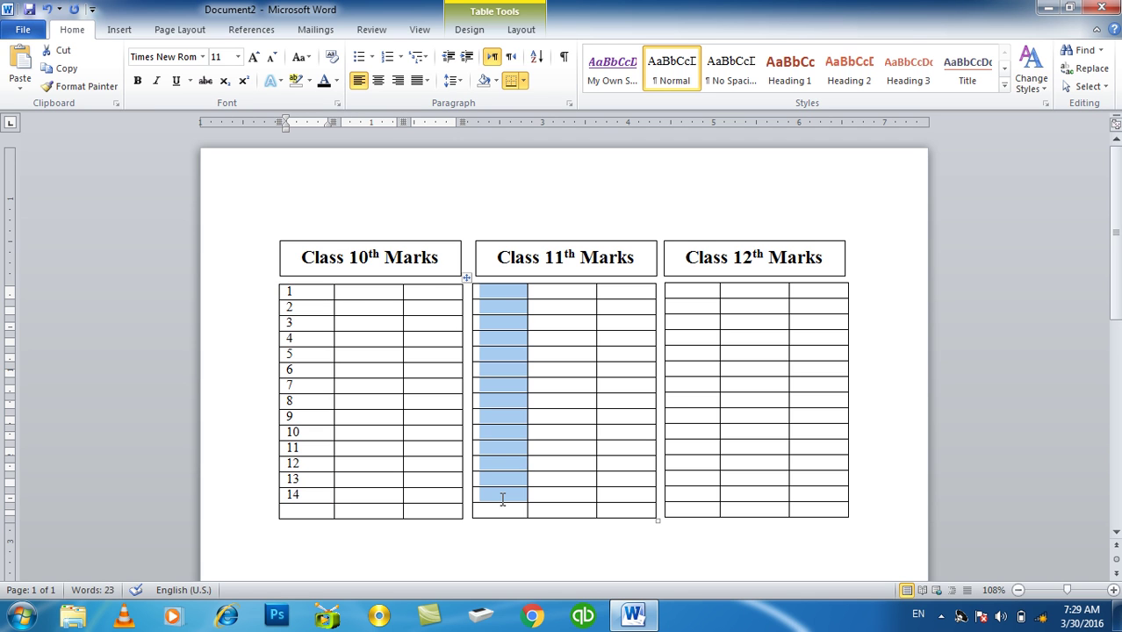
key("ctrl+v")
left_click_drag(689, 290, 686, 494)
key("ctrl+v")
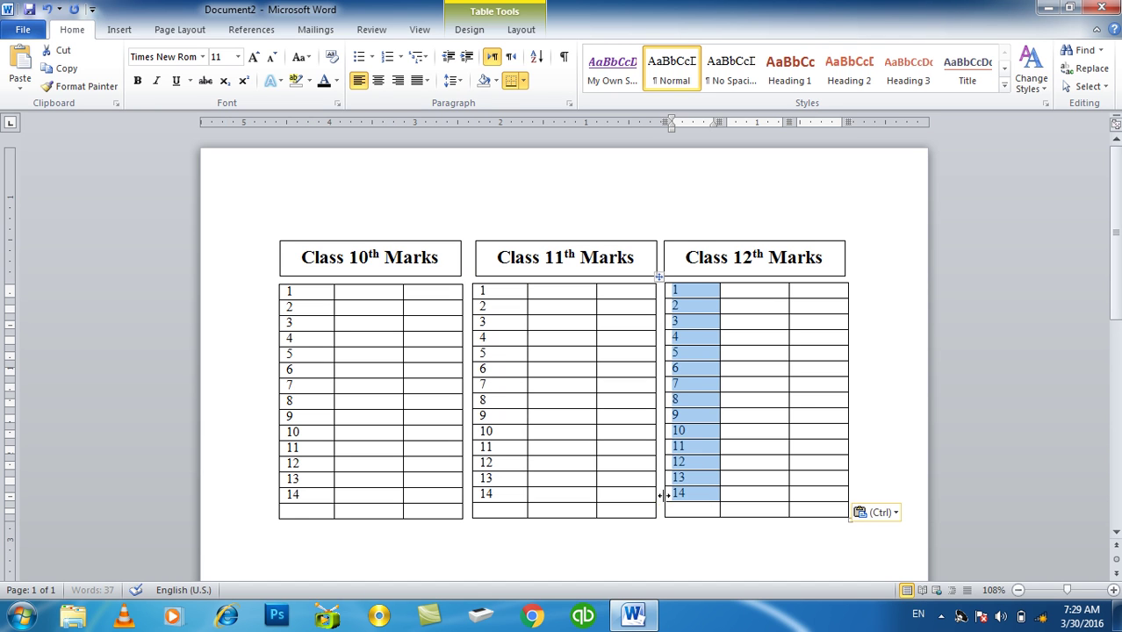
Type a bold 'Total' in the Class 10th table's last row and paste it into the other two tables.
left_click(291, 512)
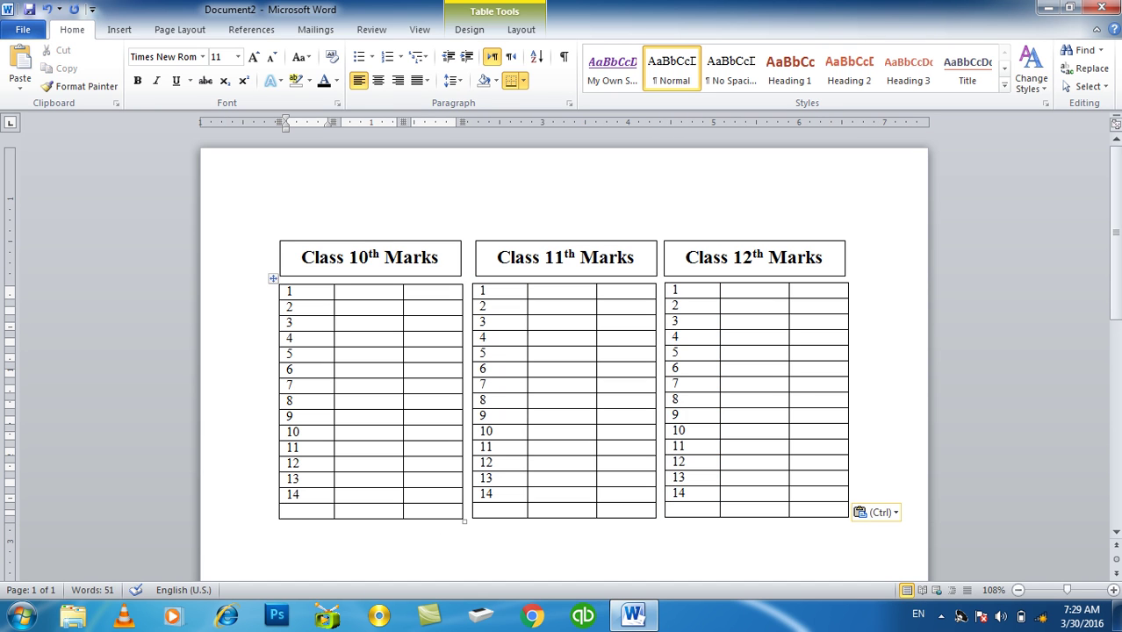
type("Total")
double_click(291, 512)
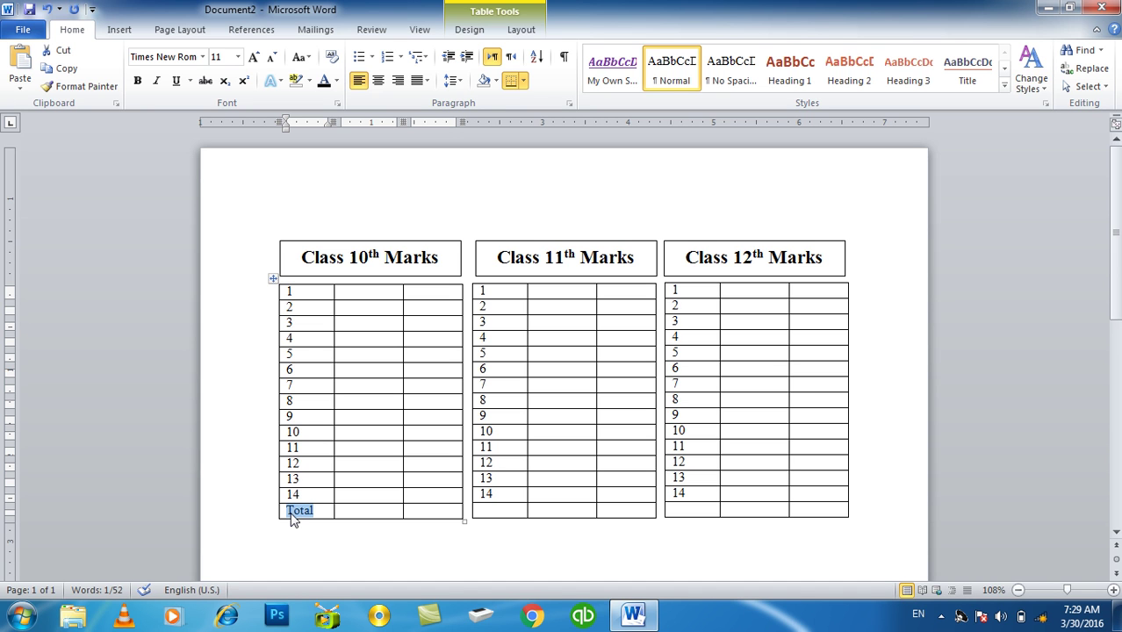
key("ctrl+b")
key("ctrl+c")
left_click(497, 514)
key("ctrl+v")
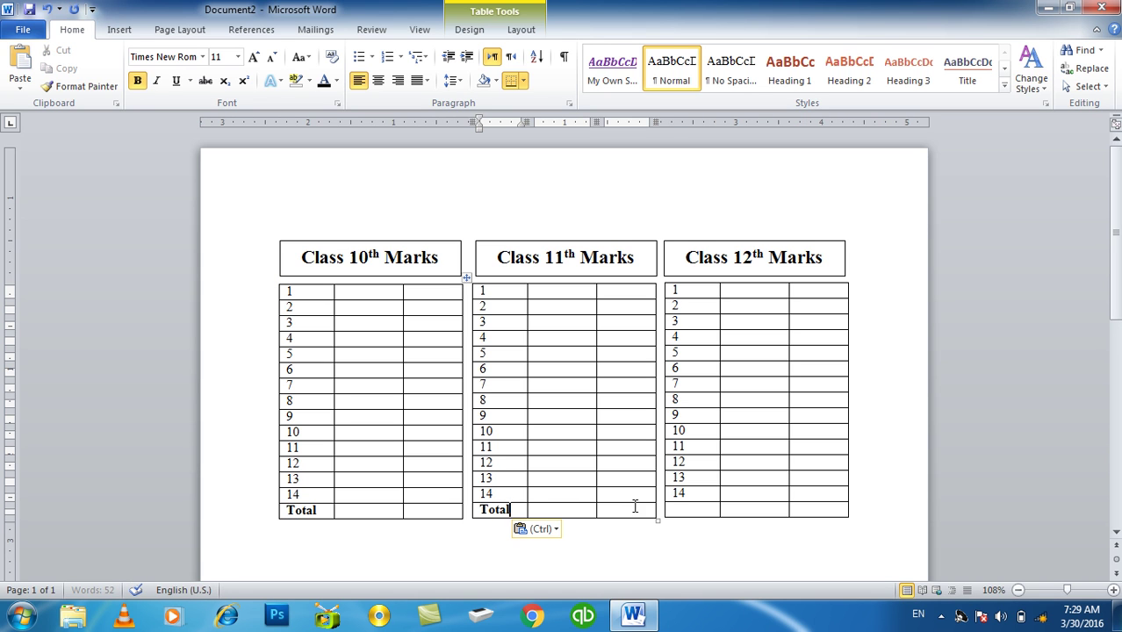
left_click(692, 509)
key("ctrl+v")
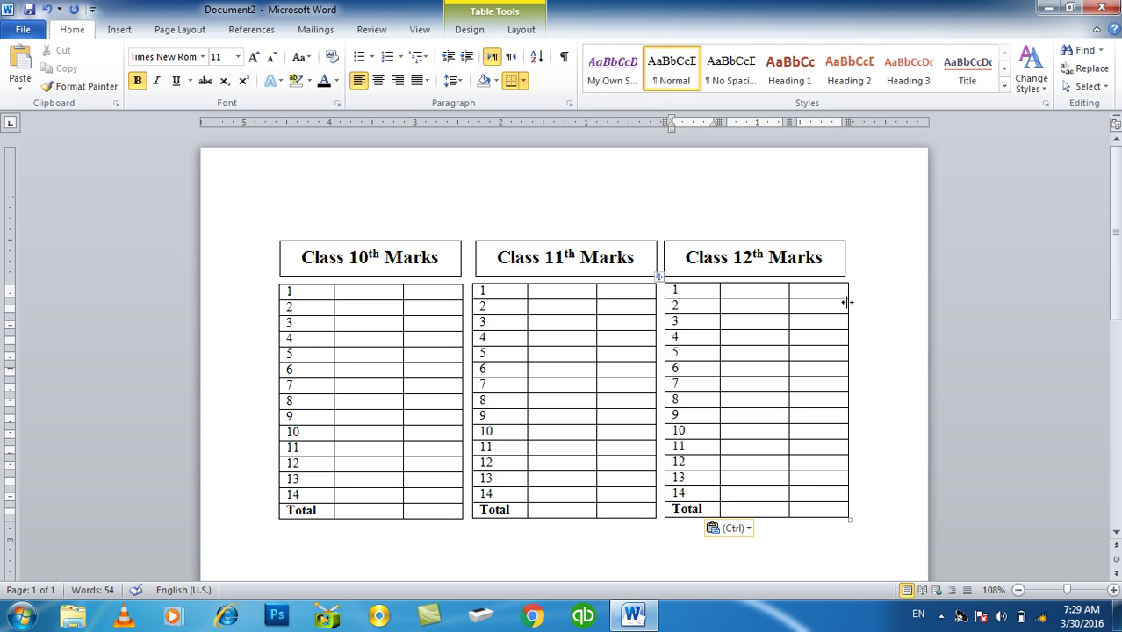
Enter Math, English, Pashto and Dari in rows 1–4 of the Class 10th subject column.
left_click(350, 290)
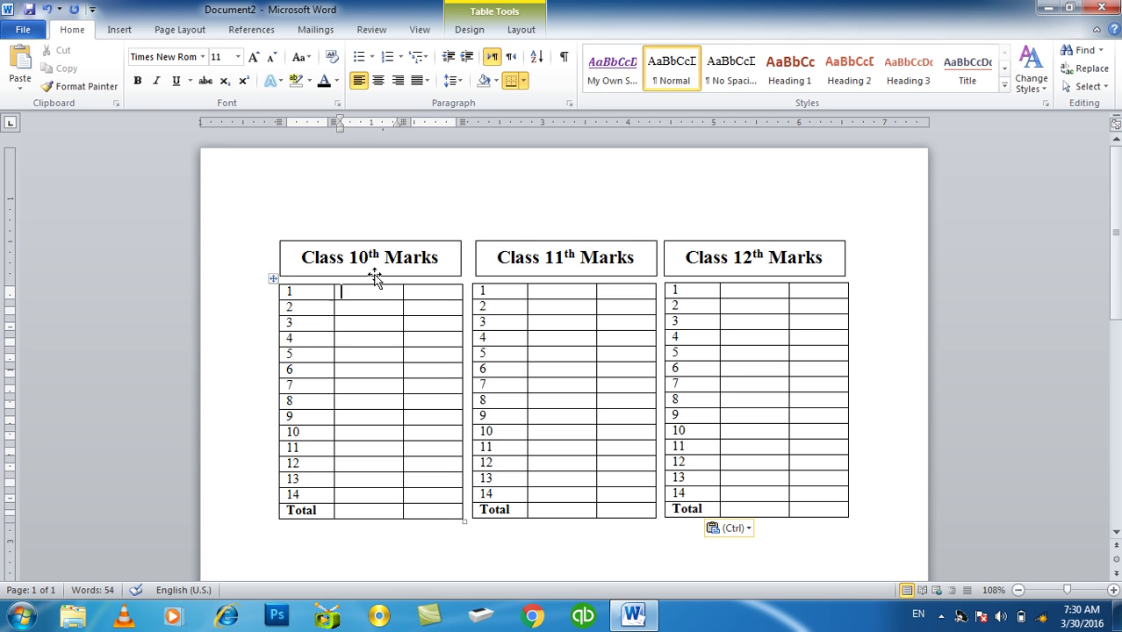
type("Math")
left_click(342, 307)
type("Eng")
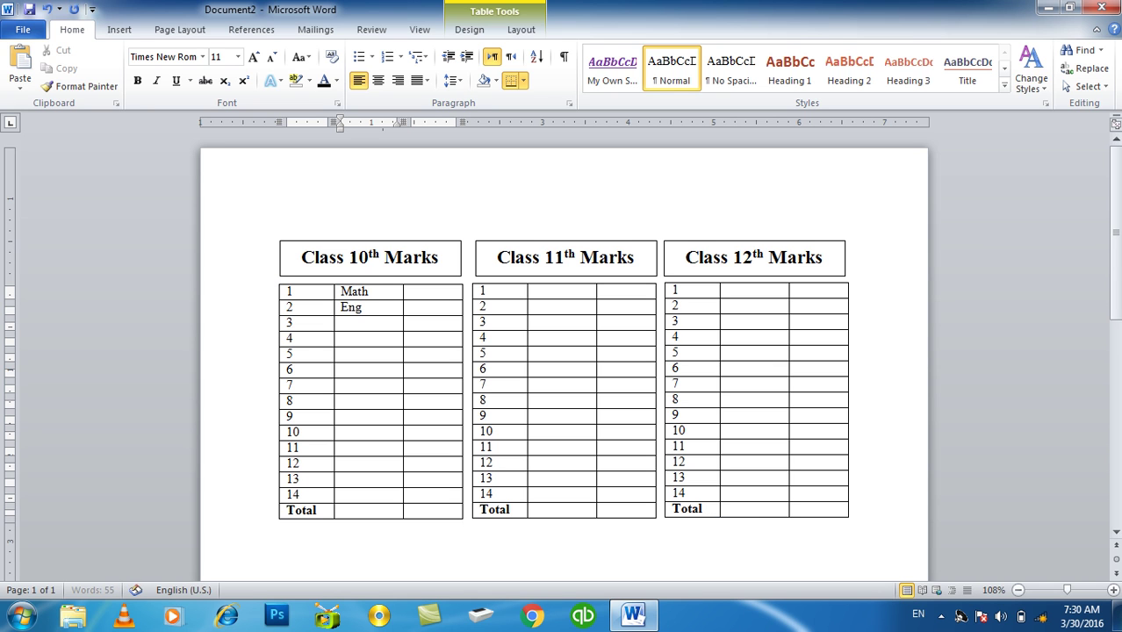
type("lish")
left_click(343, 322)
type("Pashto")
left_click(342, 338)
type("Dari")
Add Geometry and Chemistry in rows 5 and 6, fixing a typo in Geometry.
left_click(341, 354)
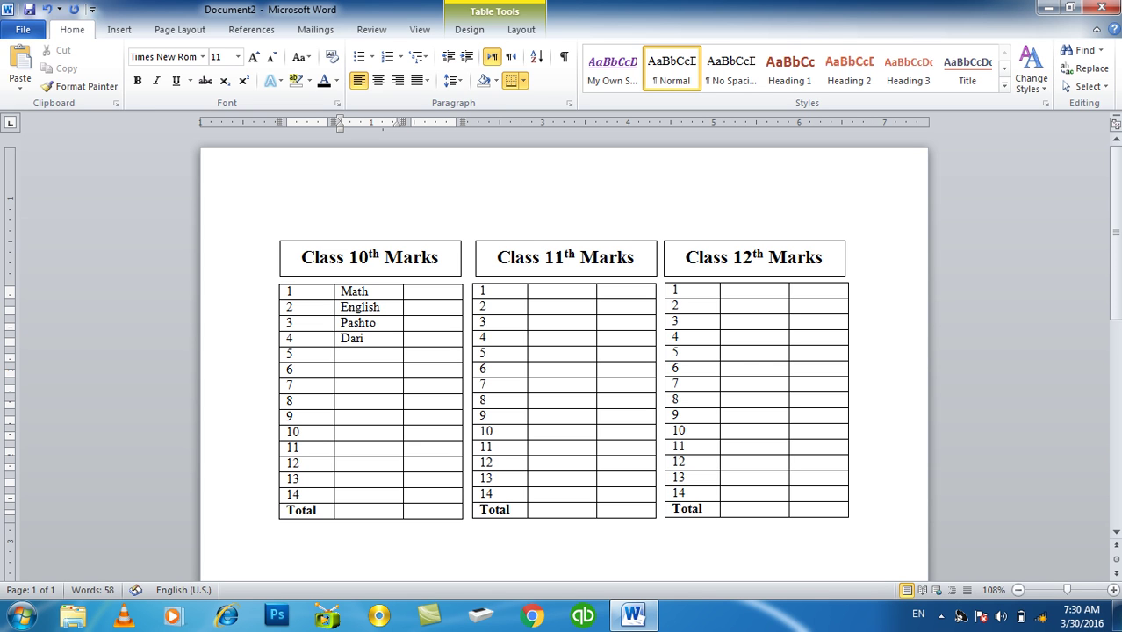
type("Gem")
key("BackSpace")
type("tr")
type("y")
left_click(342, 369)
type("Chemis")
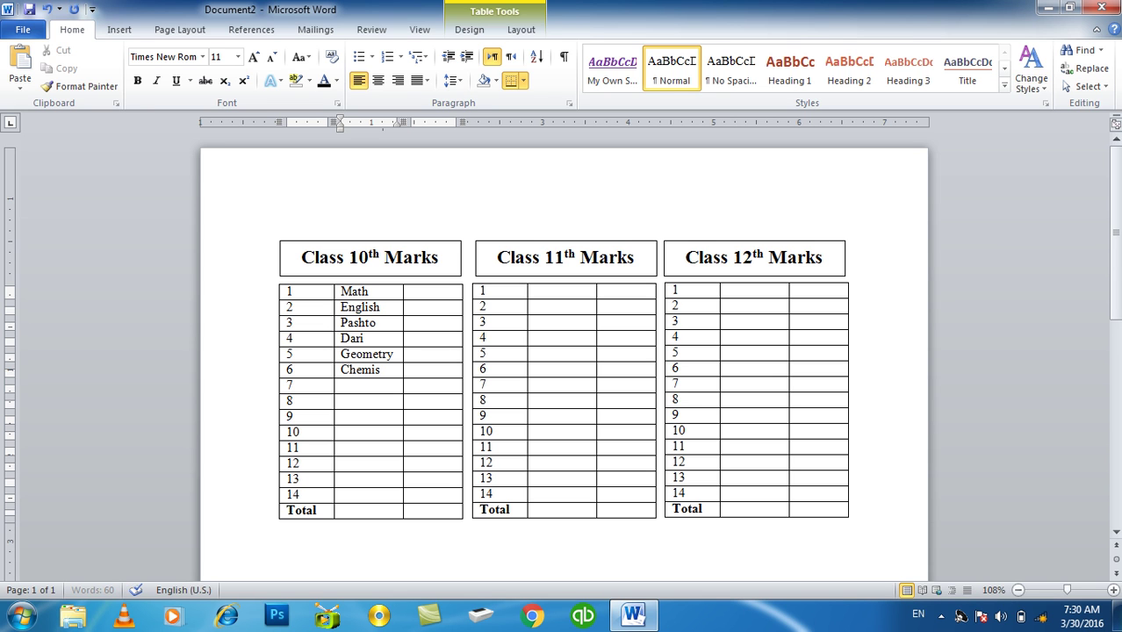
Add Arabic and Trigonometry in rows 7–8, correcting both spellings with the suggestions.
left_click(342, 385)
type("Arba")
type("ic")
left_click(343, 400)
right_click(369, 384)
left_click(420, 146)
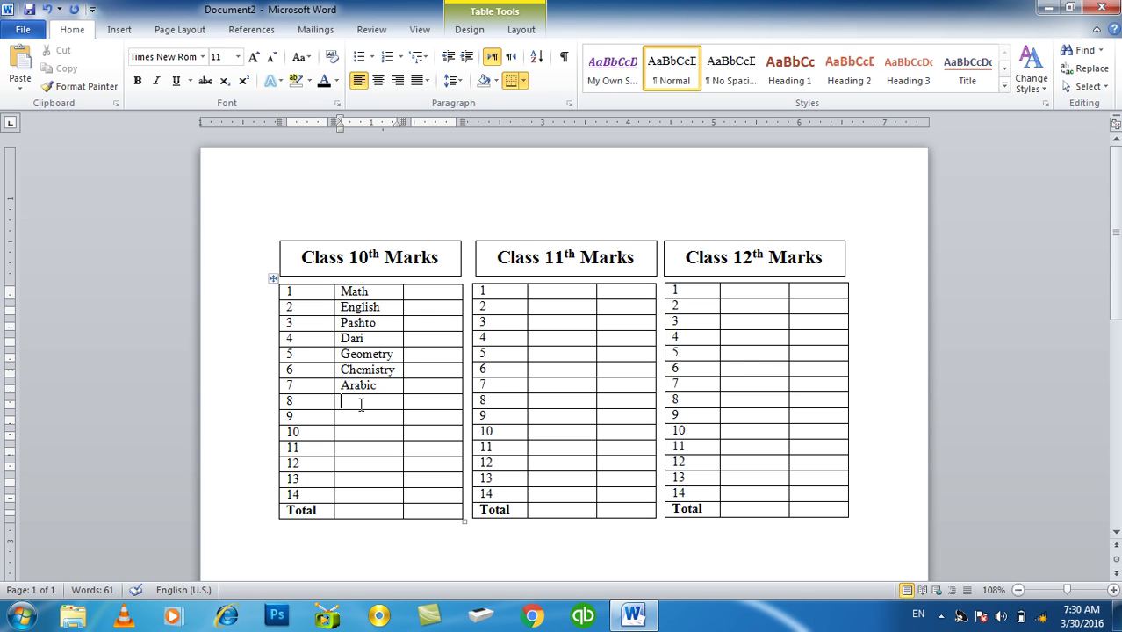
type("N")
type("Ma")
key("BackSpace")
type("Mj")
key("BackSpace")
key("BackSpace")
type("Trig")
type("nometr")
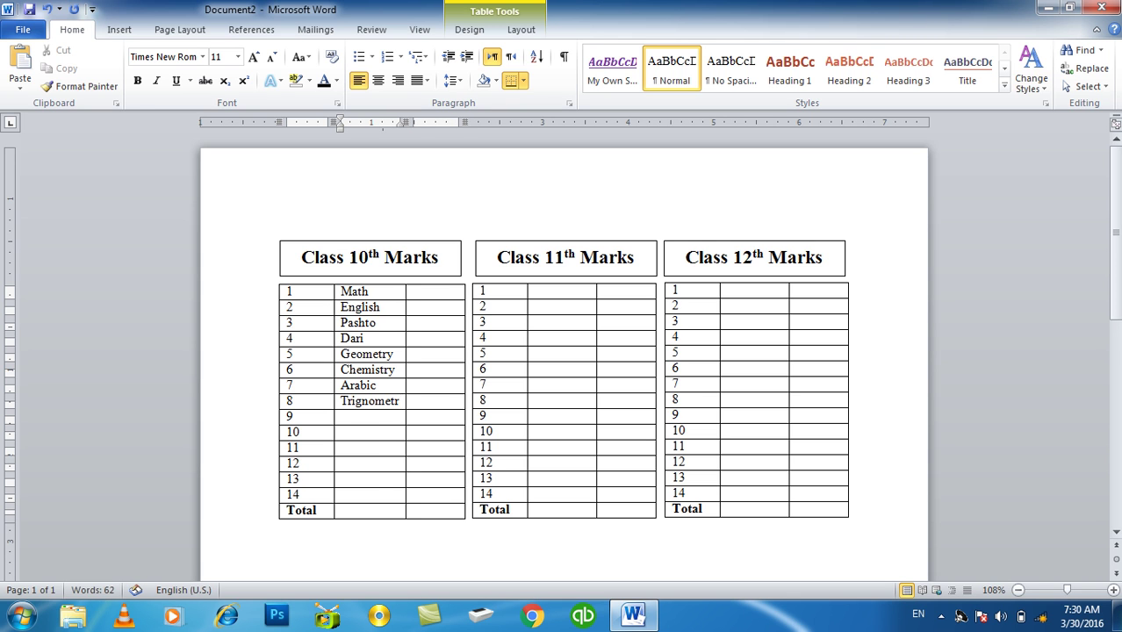
type("y")
right_click(360, 402)
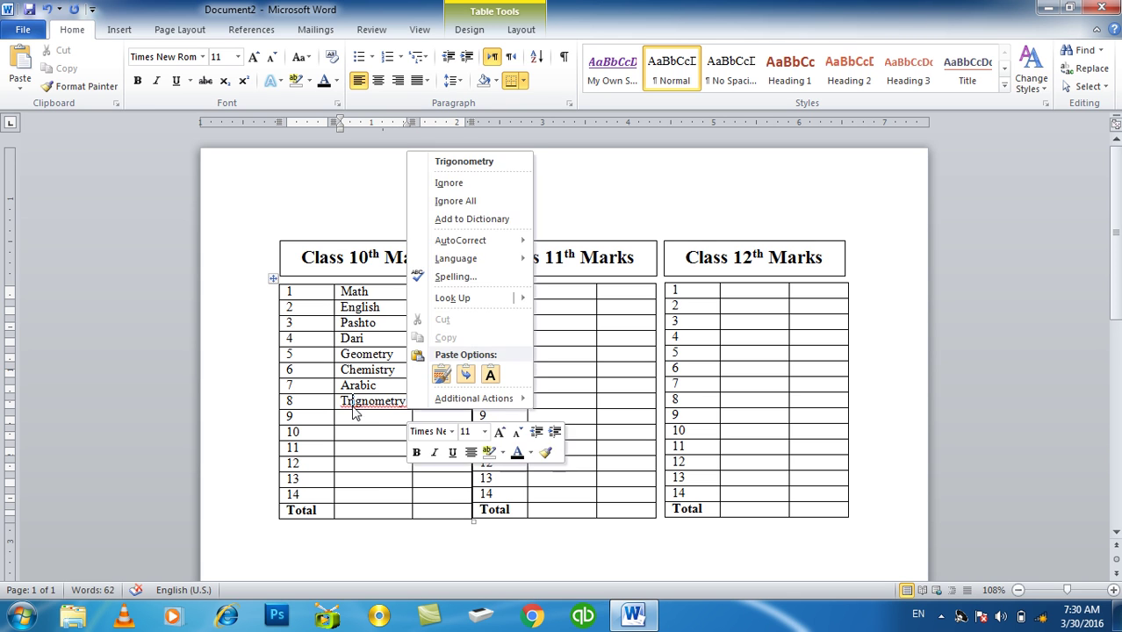
left_click(461, 155)
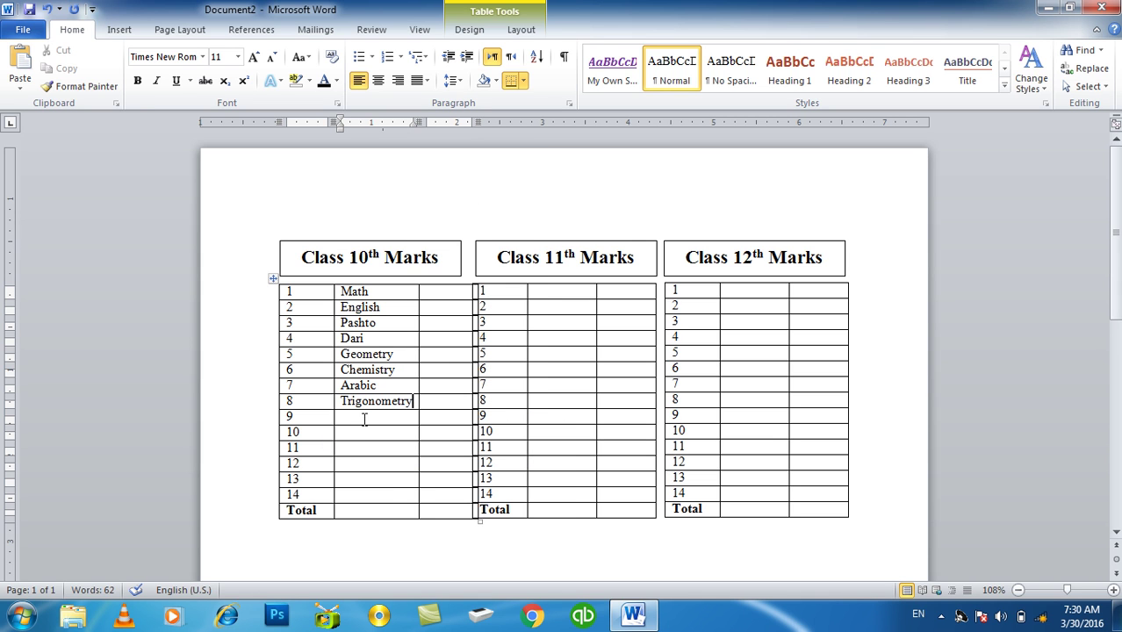
Fill the remaining subject rows with the letters A through F.
type("A")
key("Down")
type("B")
key("Down")
type("C")
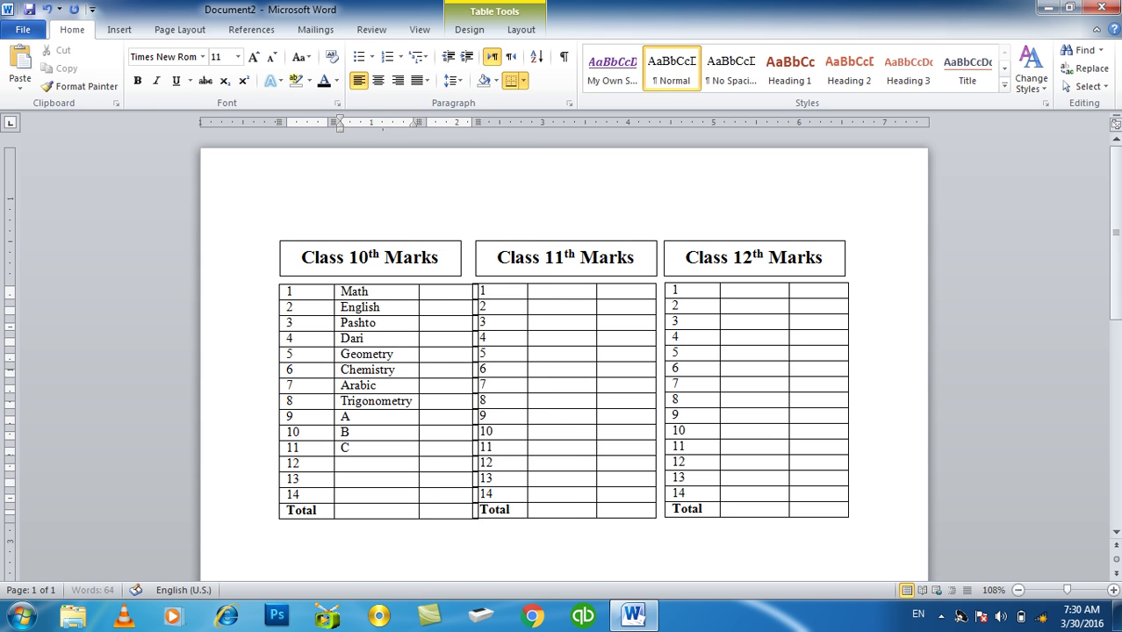
key("Down")
type("D")
key("Down")
type("E")
key("Down")
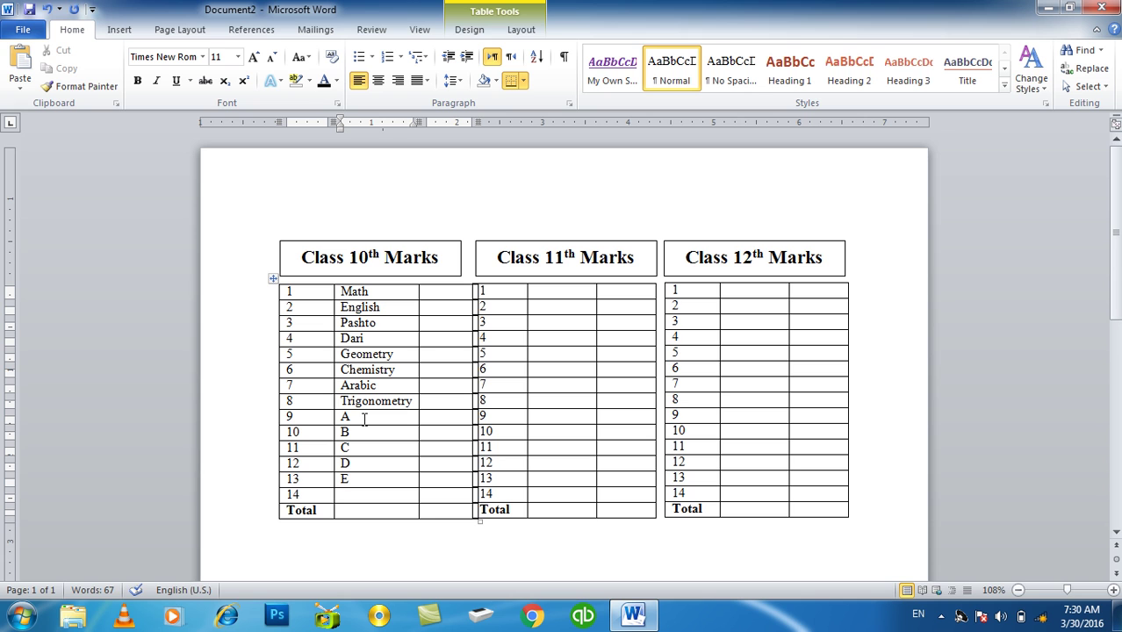
type("F")
key("Down")
Select the Class 10th subject list, Math through F, for copying.
key("shift+Up")
key("shift+Up")
key("shift+Up")
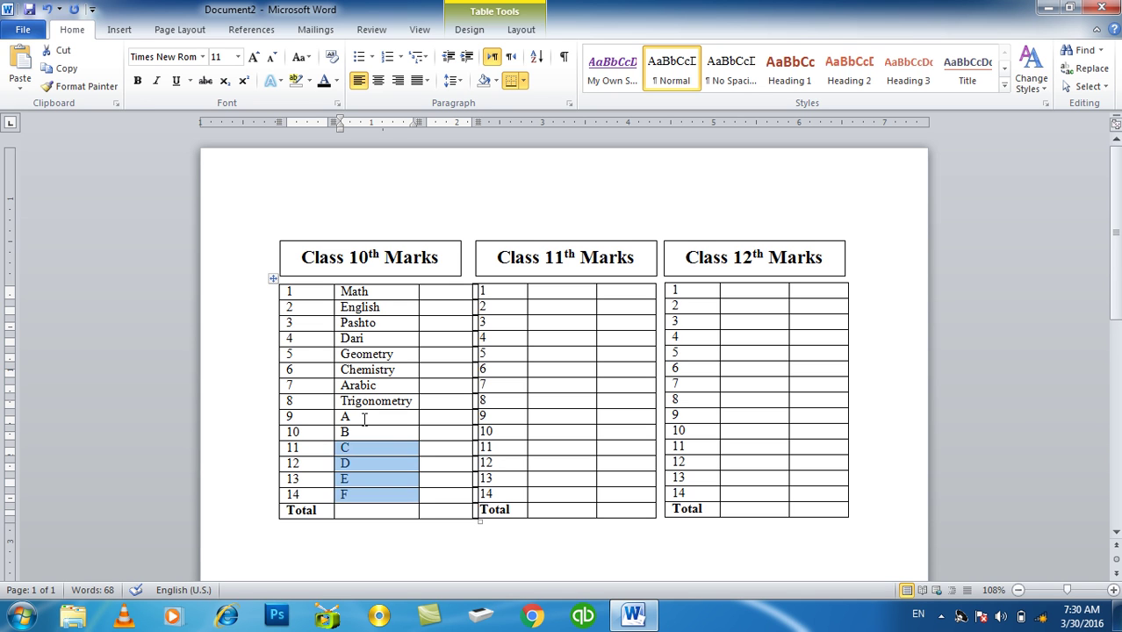
key("shift+Up")
key("shift+Up")
key("shift+Up")
key("shift+Up")
key("shift+Up")
key("shift+Up")
key("shift+Up")
key("shift+Up")
key("shift+Up")
key("shift+Up")
key("shift+Down")
key("shift+Down")
key("shift+Down")
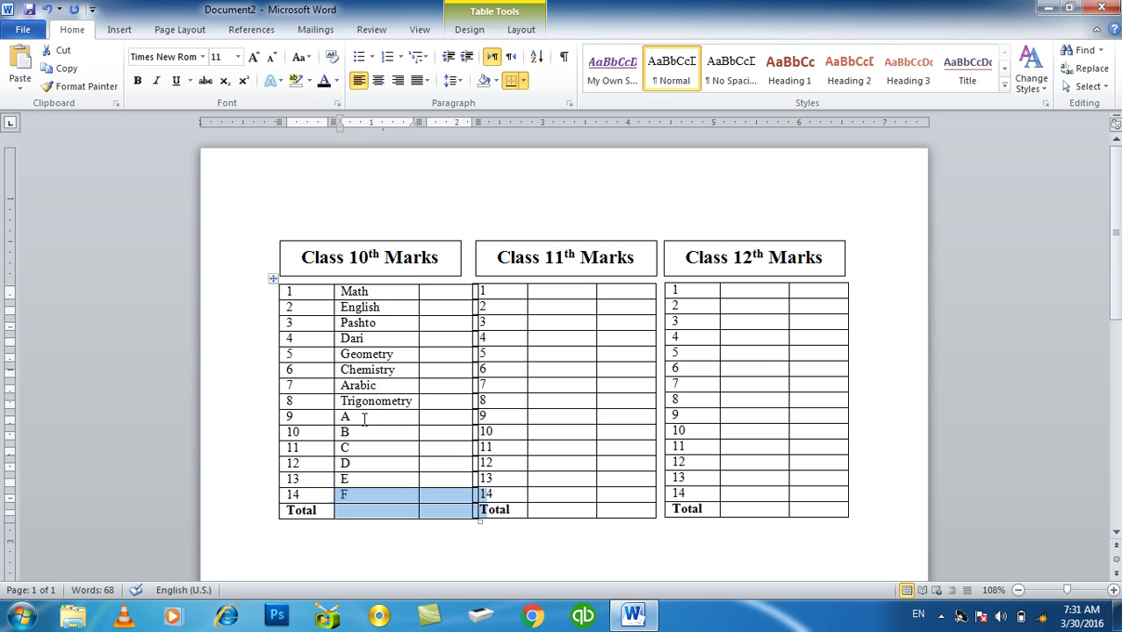
key("shift+Up")
key("shift+Up")
key("shift+Up")
key("ctrl+c")
key("ctrl+b")
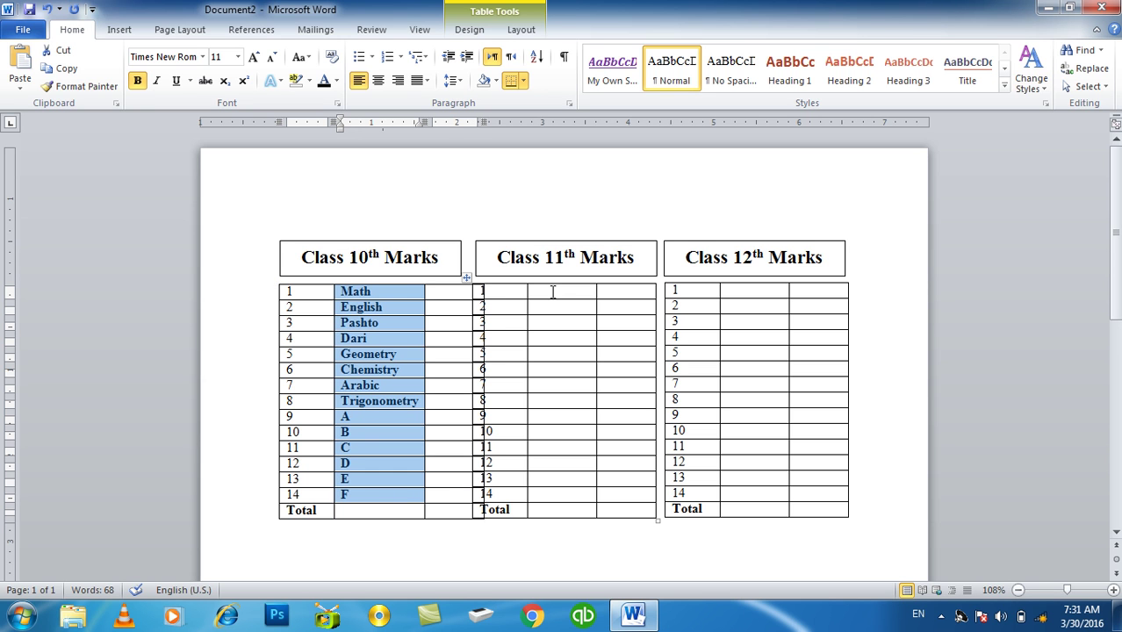
left_click_drag(554, 291, 556, 482)
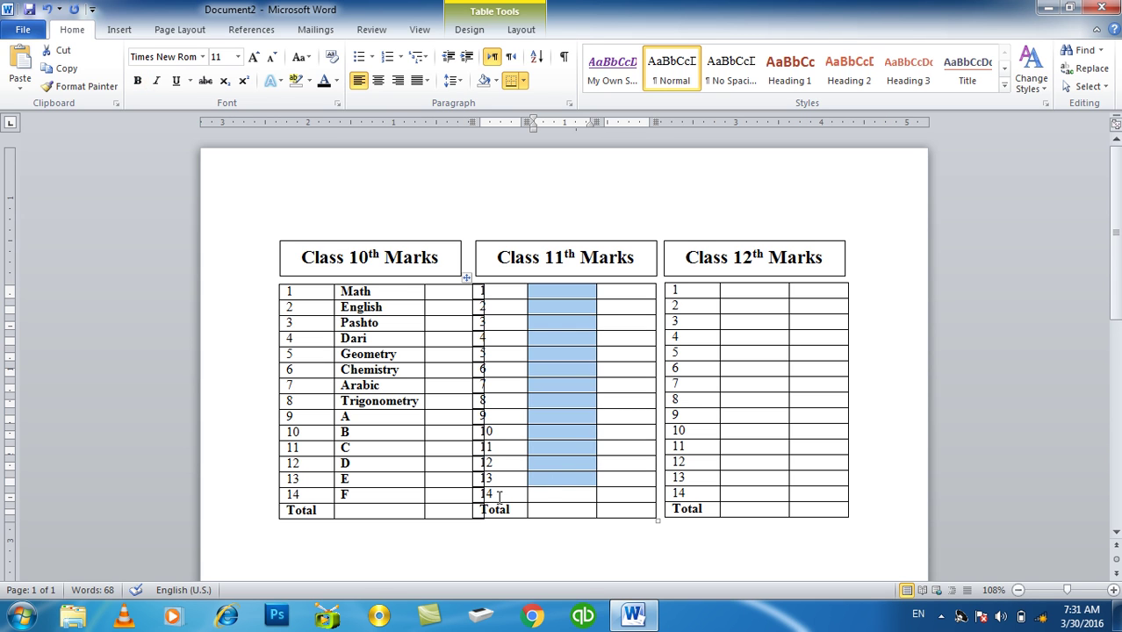
key("ctrl+z")
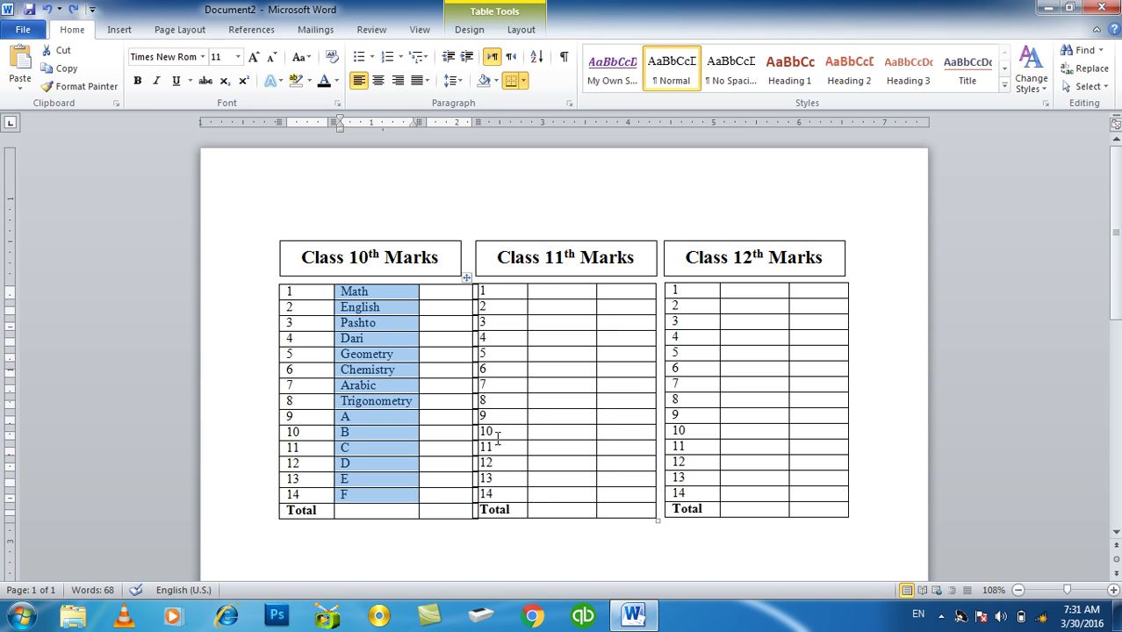
Paste the subject list, unbolded, into the Class 11th and Class 12th second columns.
left_click_drag(540, 291, 555, 487)
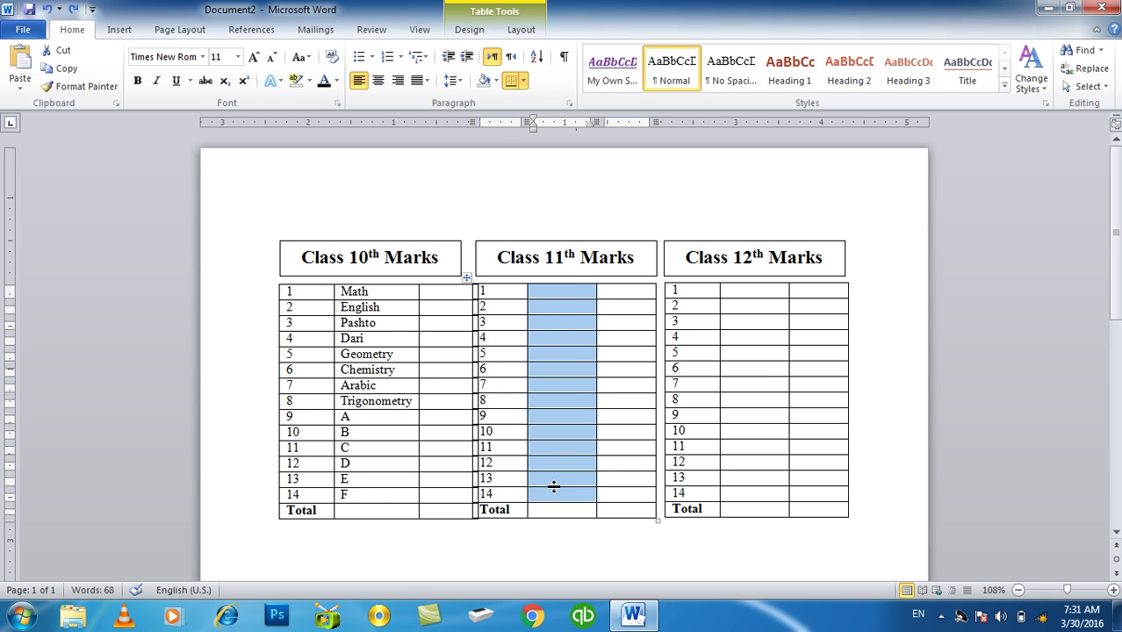
key("ctrl+v")
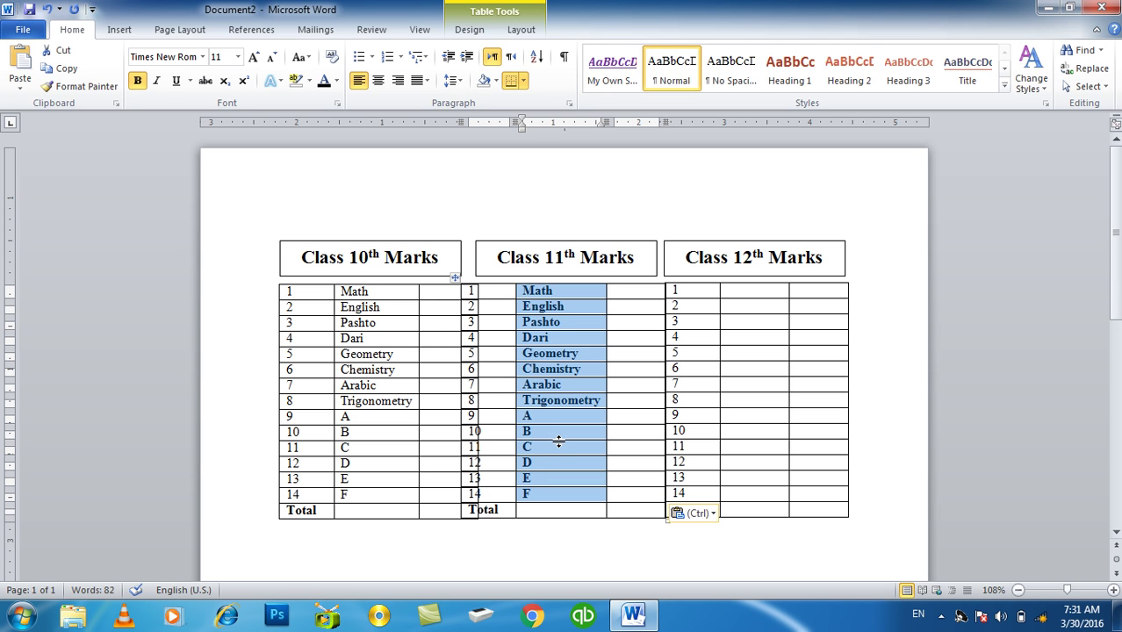
key("ctrl+b")
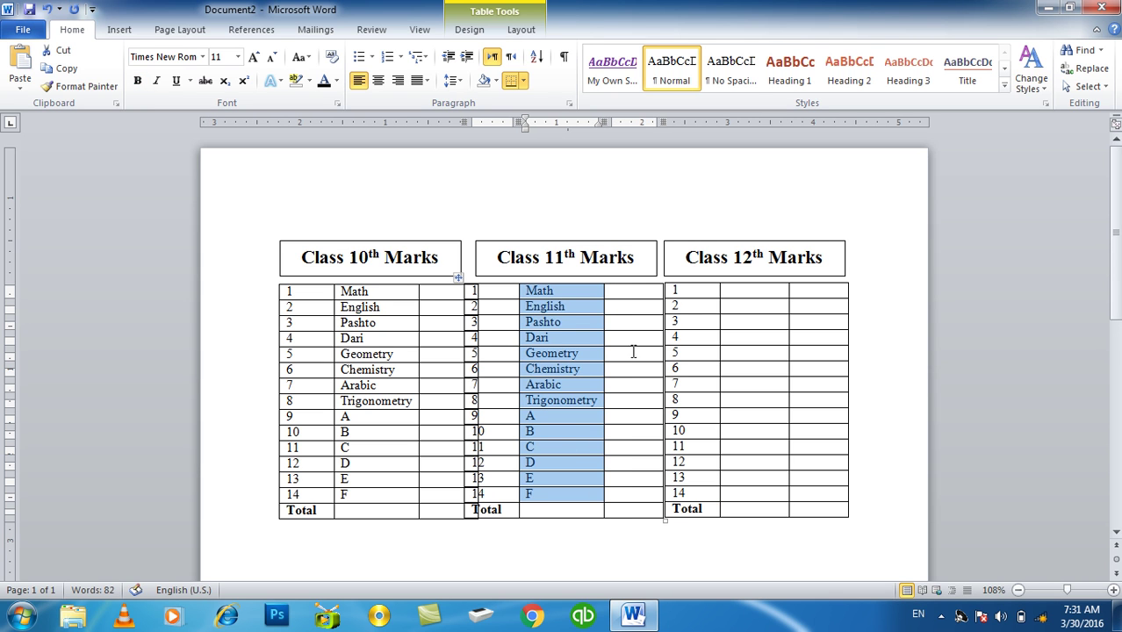
left_click_drag(732, 296, 736, 497)
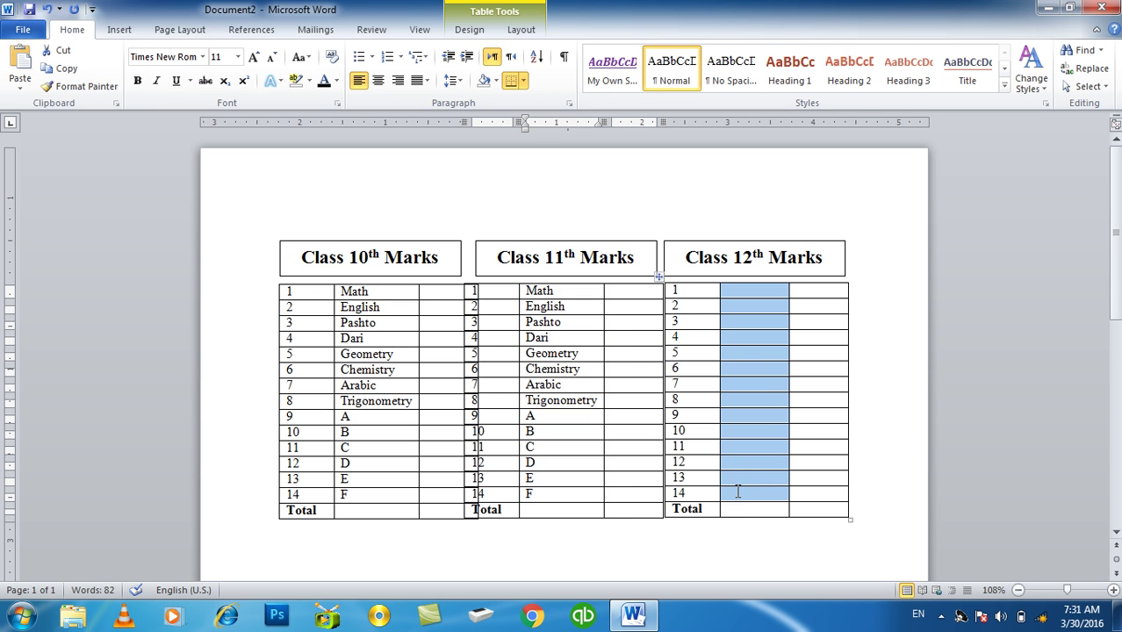
key("ctrl+v")
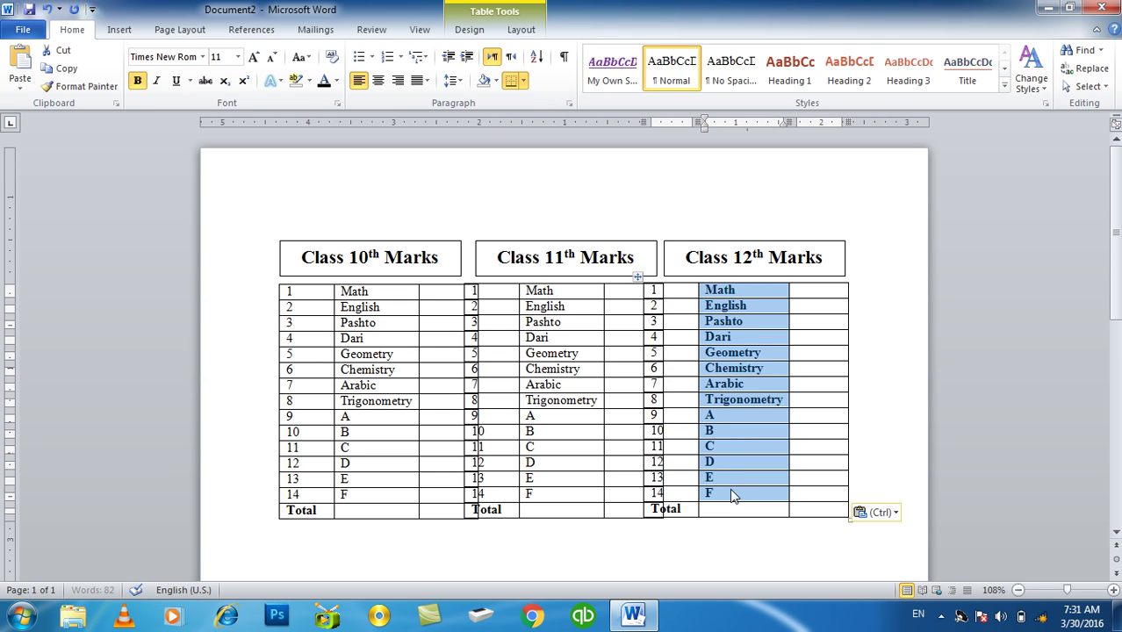
key("ctrl+b")
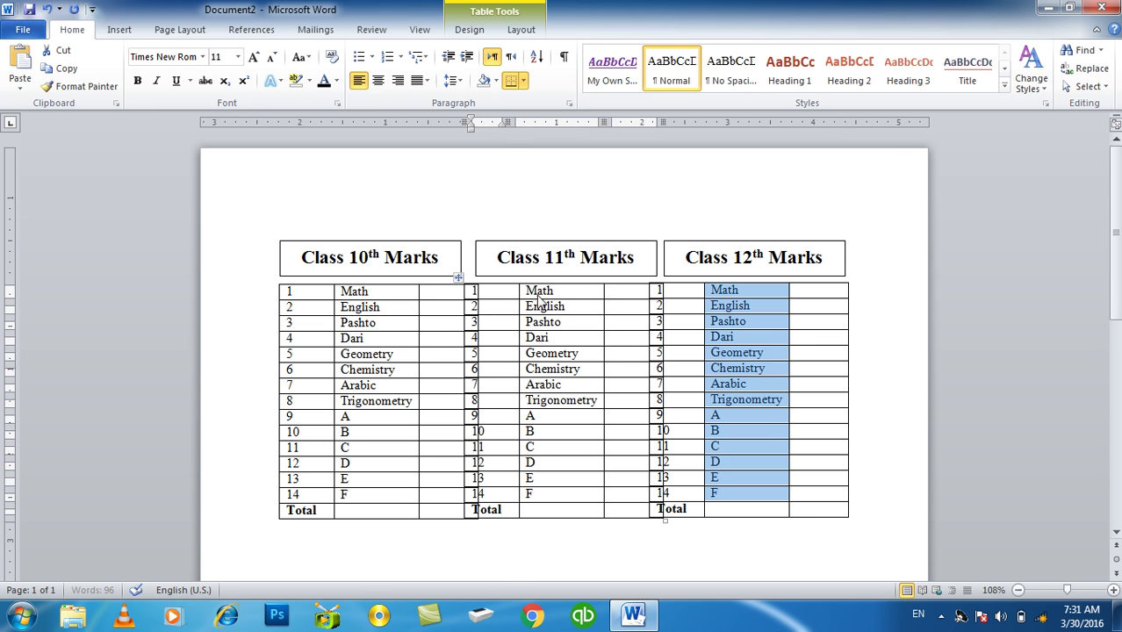
Refit the Class 11th columns by narrowing its number and subject columns.
left_click_drag(518, 290, 508, 291)
left_click_drag(603, 293, 593, 293)
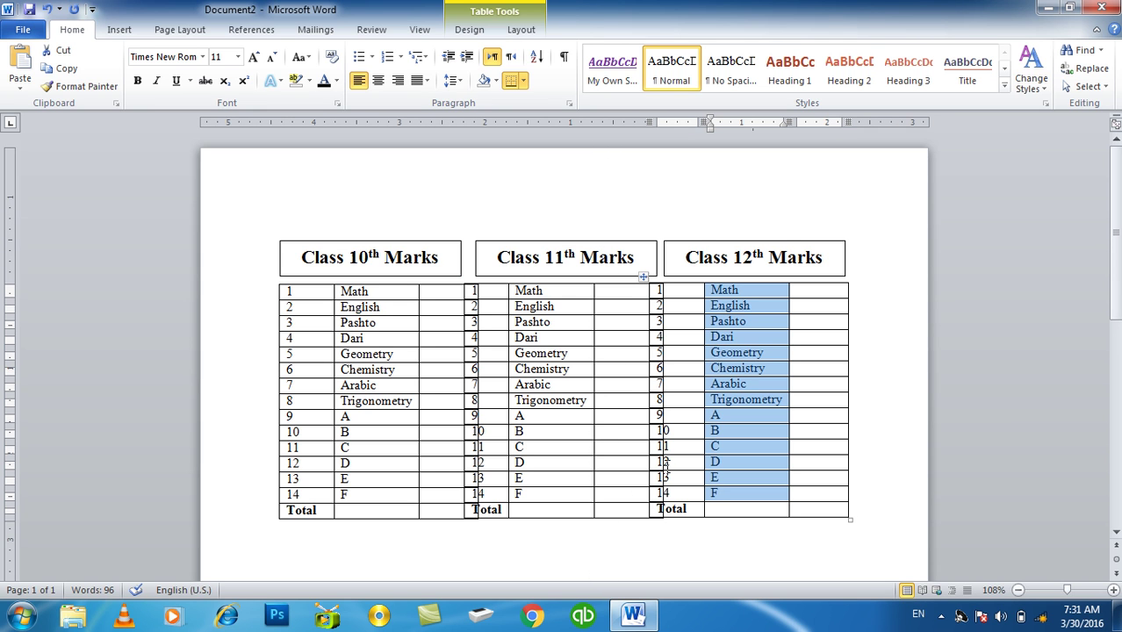
left_click(660, 446)
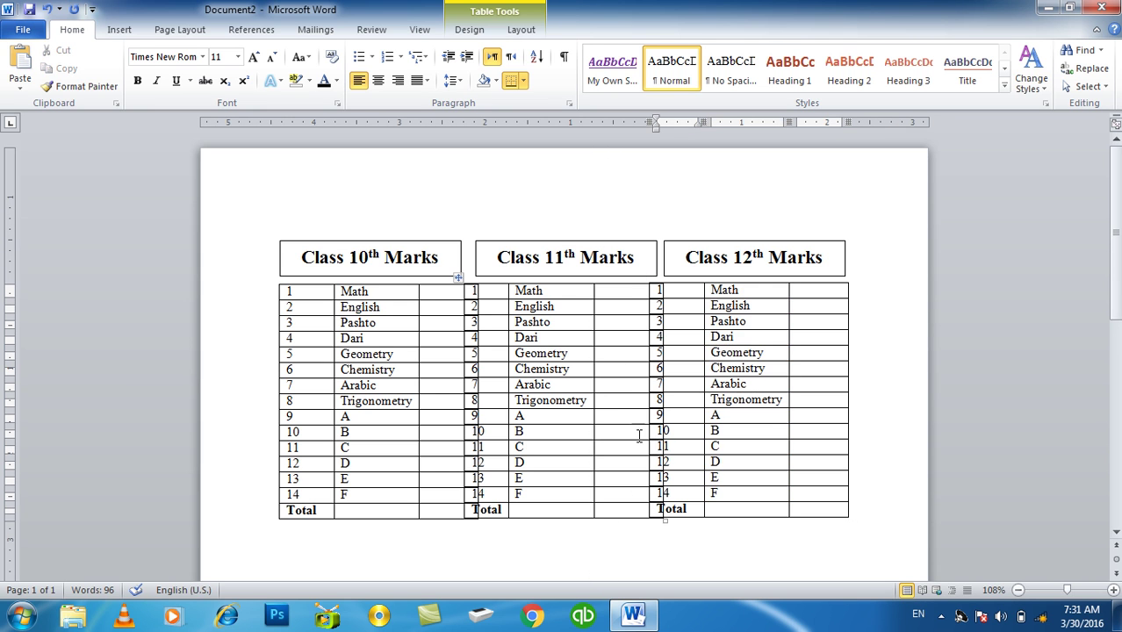
Narrow the Class 10th number and subject columns by dragging their borders.
left_click(630, 436)
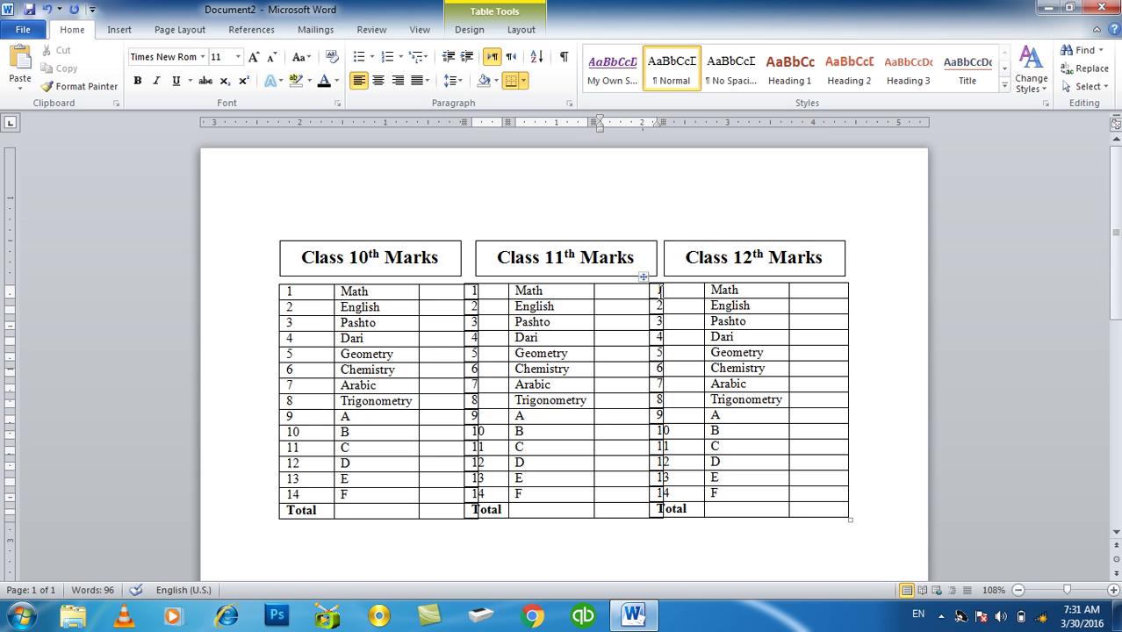
left_click_drag(649, 291, 655, 298)
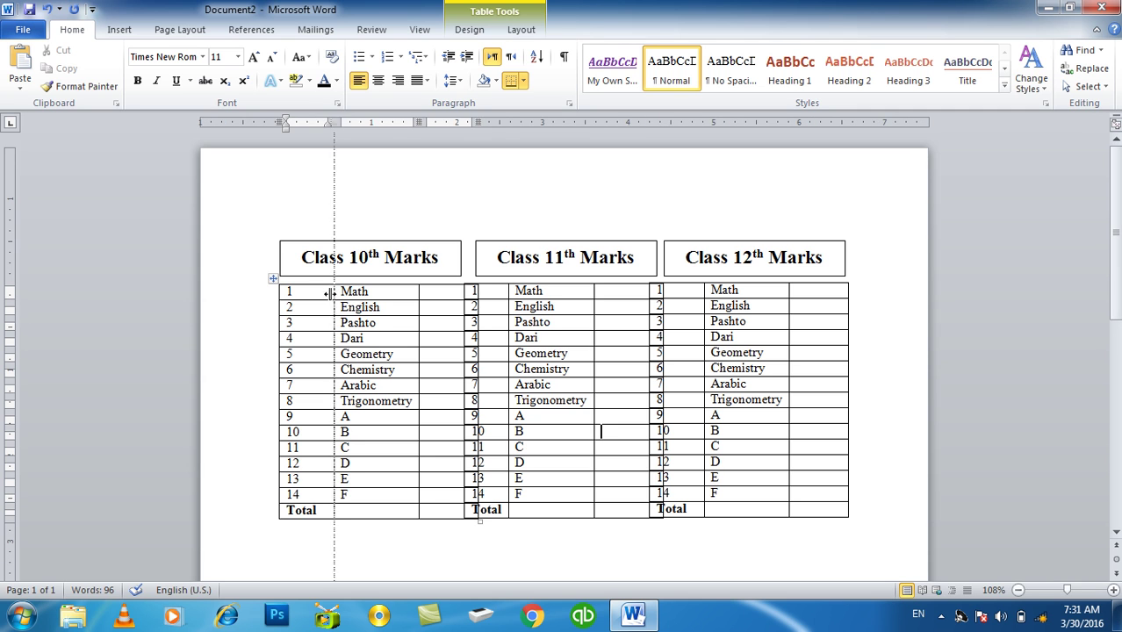
left_click_drag(332, 292, 323, 293)
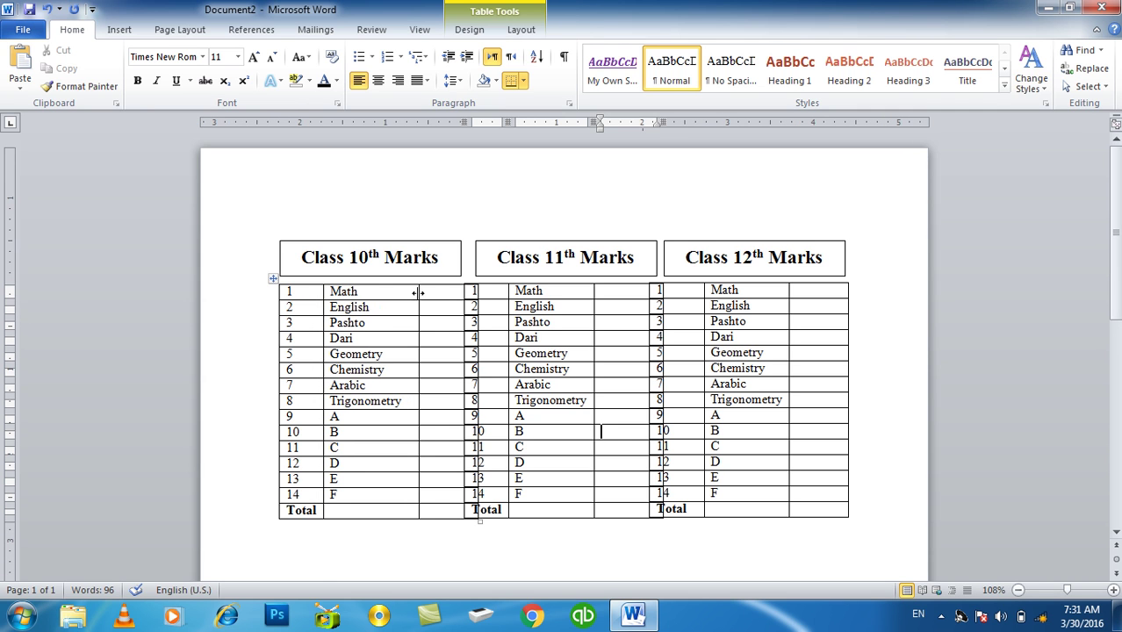
left_click_drag(419, 292, 409, 292)
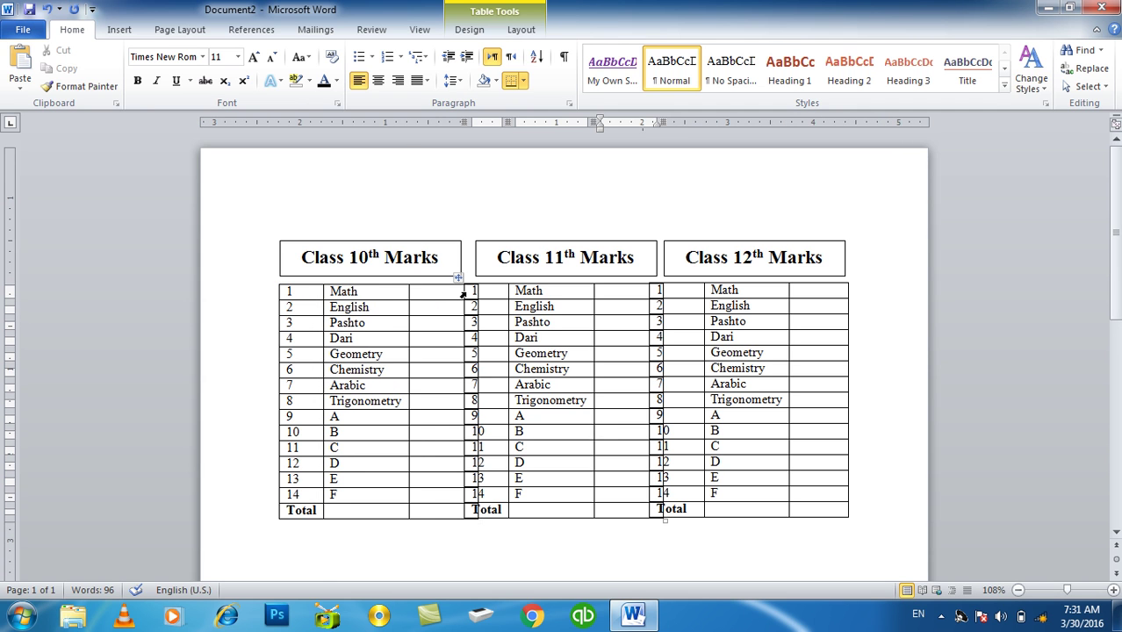
Move the Class 10th table under its heading and trim its right edge.
left_click(446, 283)
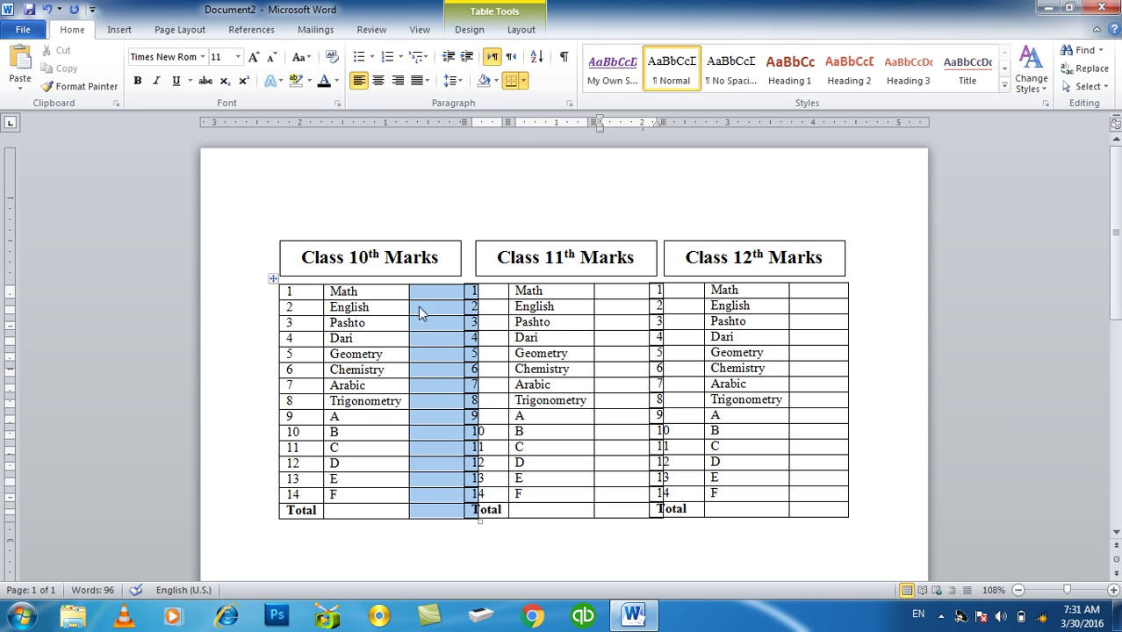
left_click(273, 278)
mouse_move(273, 278)
left_mouse_down()
mouse_move(367, 323)
mouse_move(322, 321)
left_mouse_up()
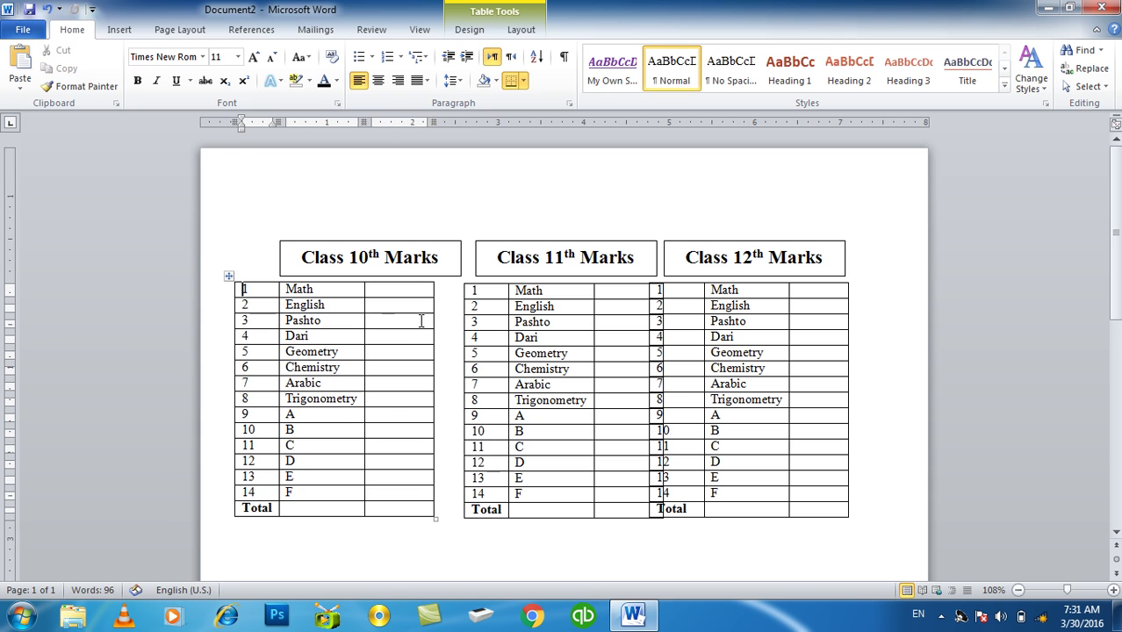
left_click_drag(431, 321, 407, 318)
left_click_drag(224, 276, 274, 272)
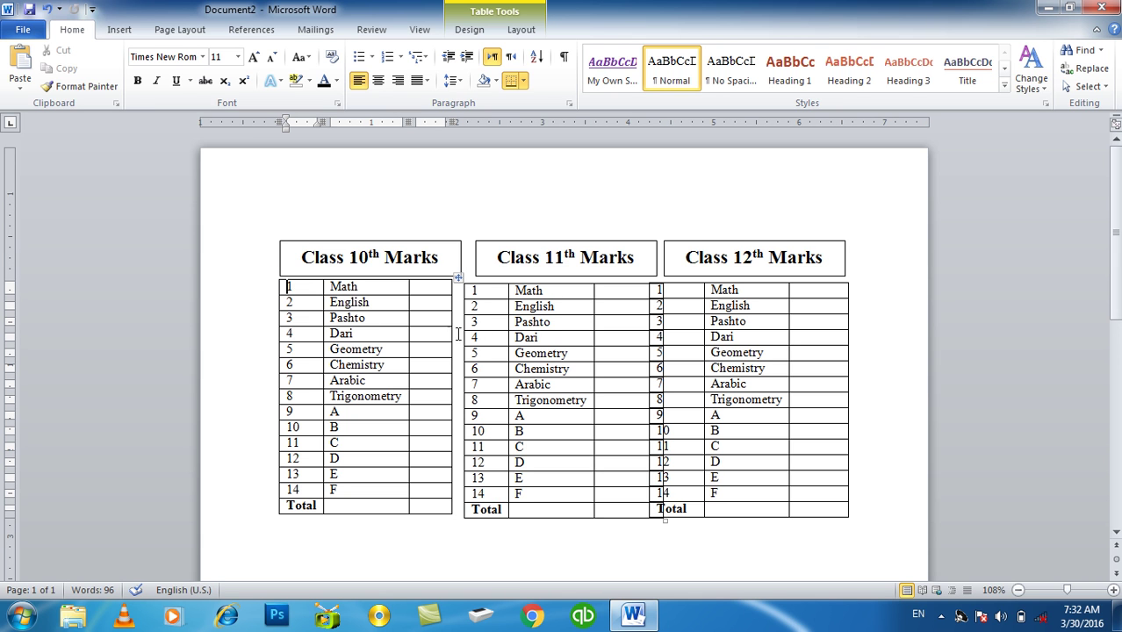
left_click_drag(466, 334, 469, 334)
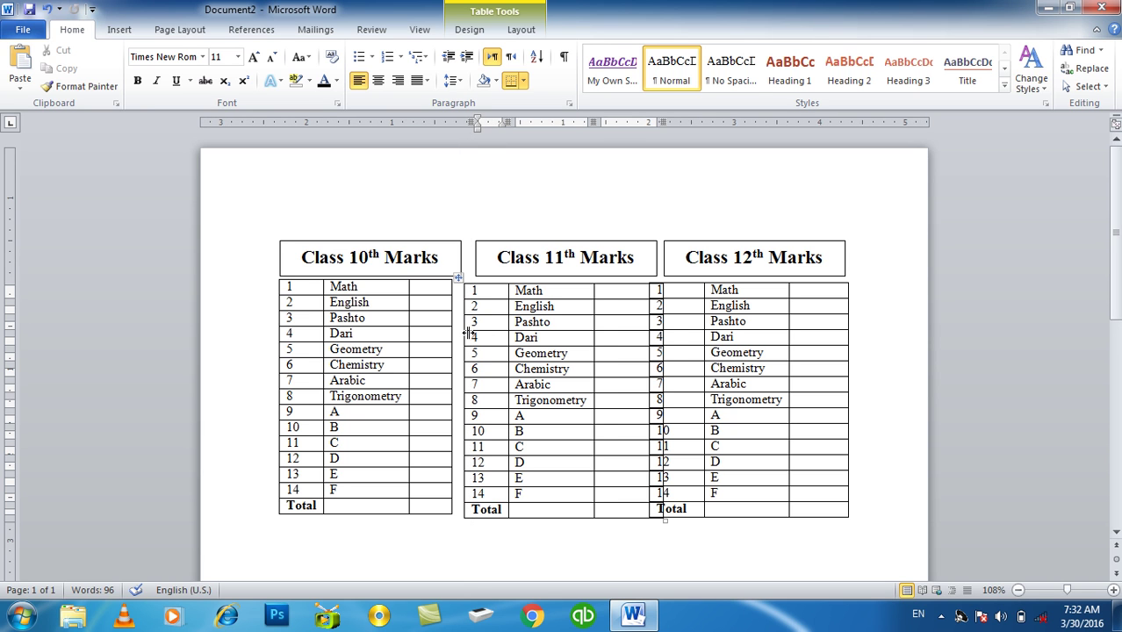
left_click_drag(592, 324, 591, 323)
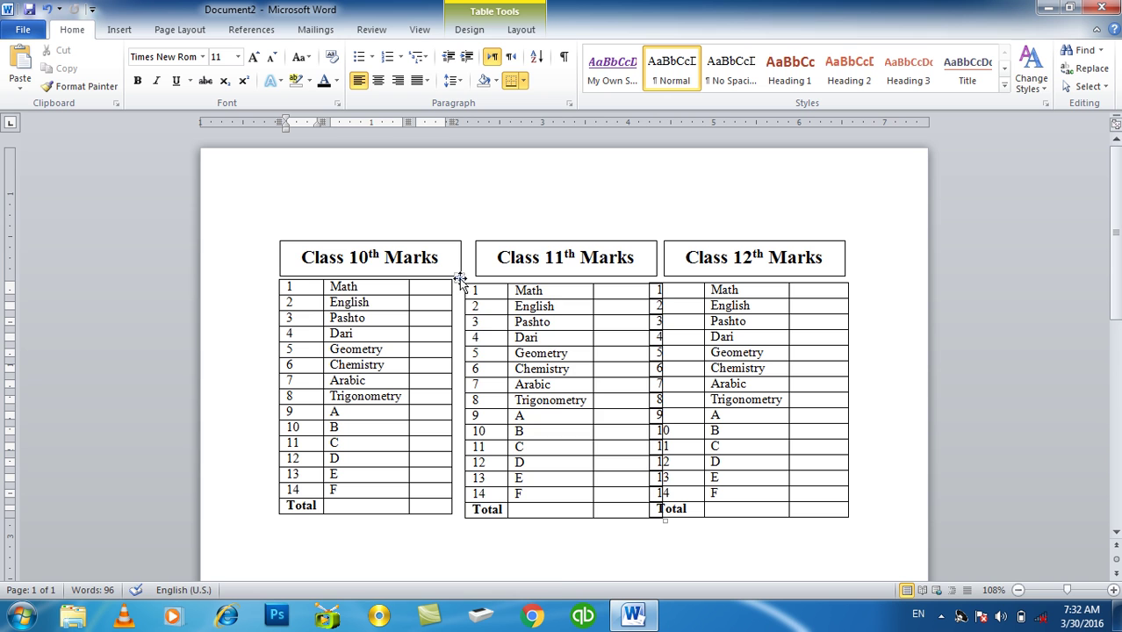
Separate the Class 12th table from Class 11th, undoing an accidental nesting.
left_click(455, 278)
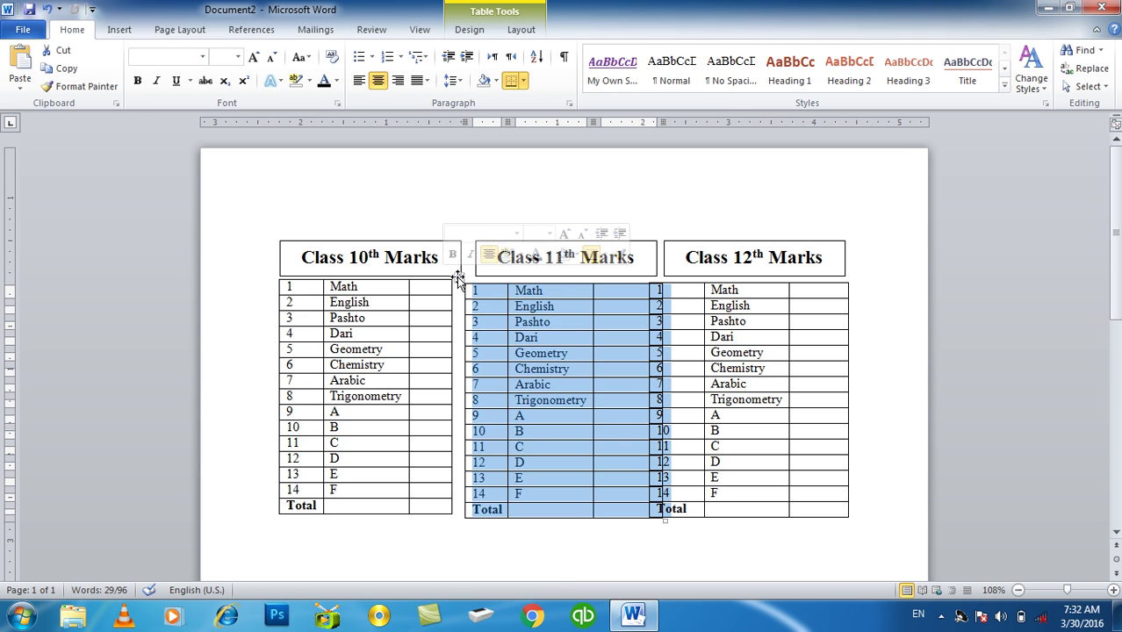
left_click_drag(455, 278, 432, 297)
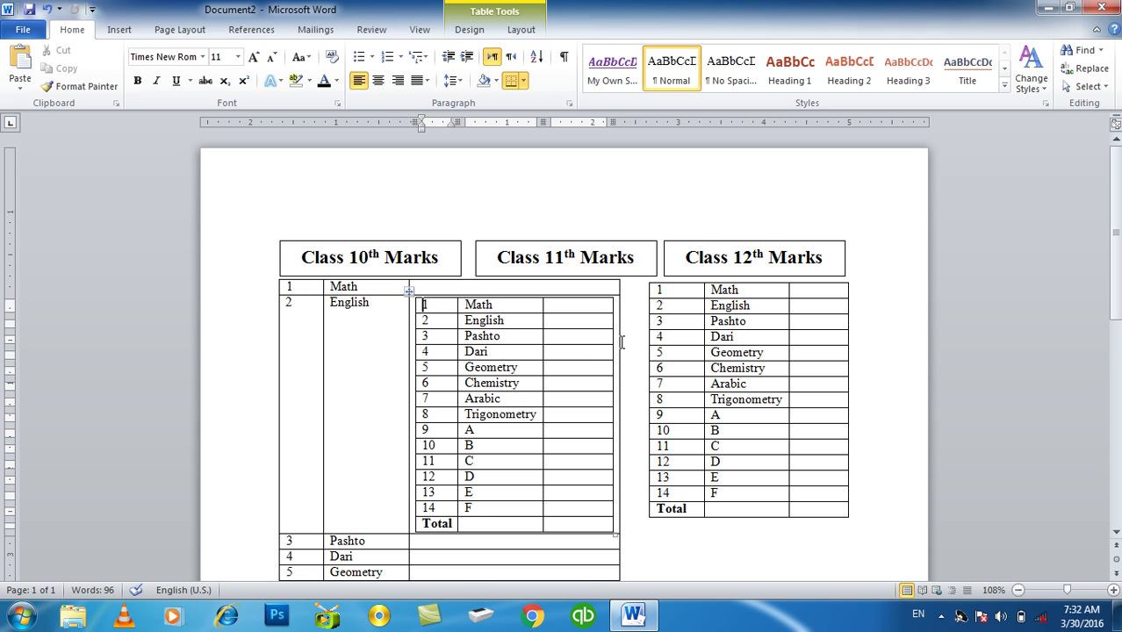
key("ctrl+z")
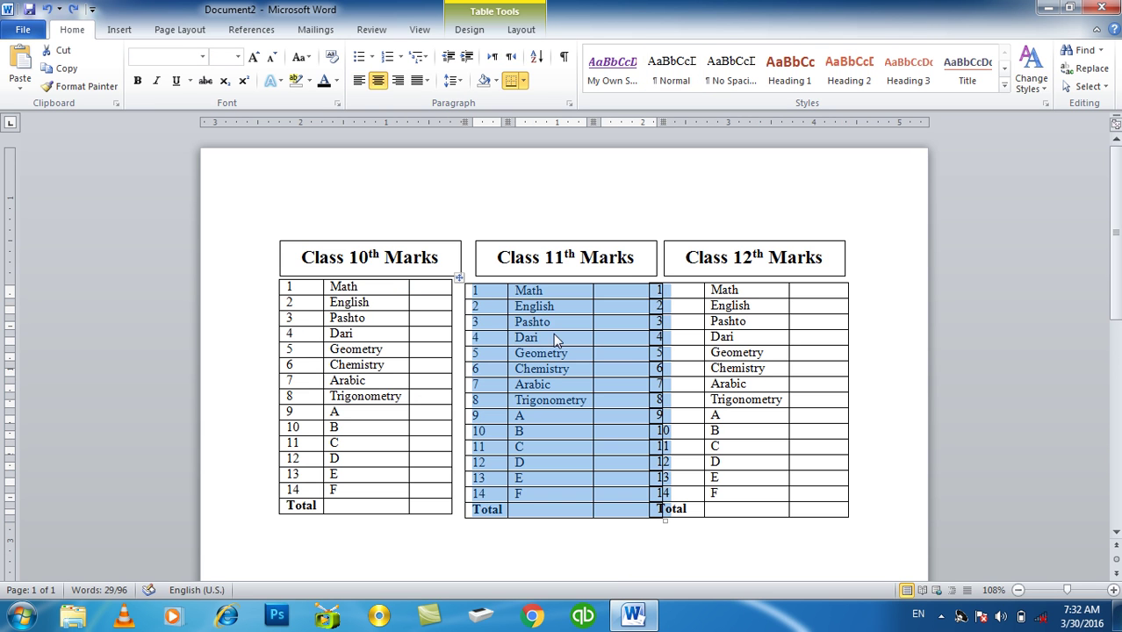
left_click(662, 322)
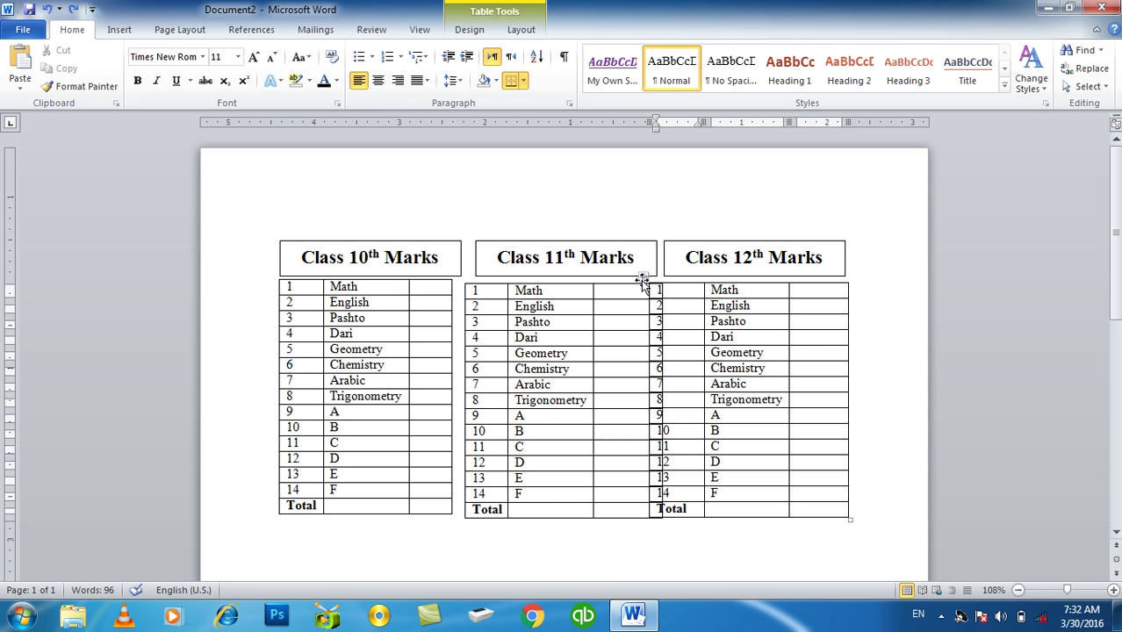
left_click_drag(645, 279, 668, 281)
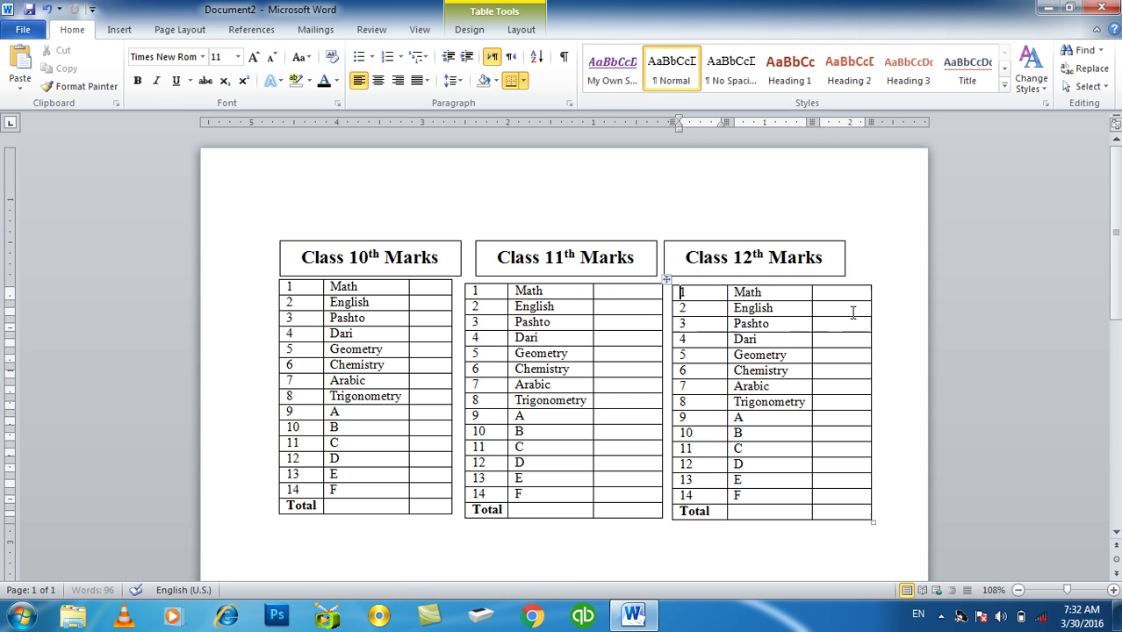
Narrow the Class 12th last column and the Class 11th table's right edge.
left_click_drag(871, 322, 860, 322)
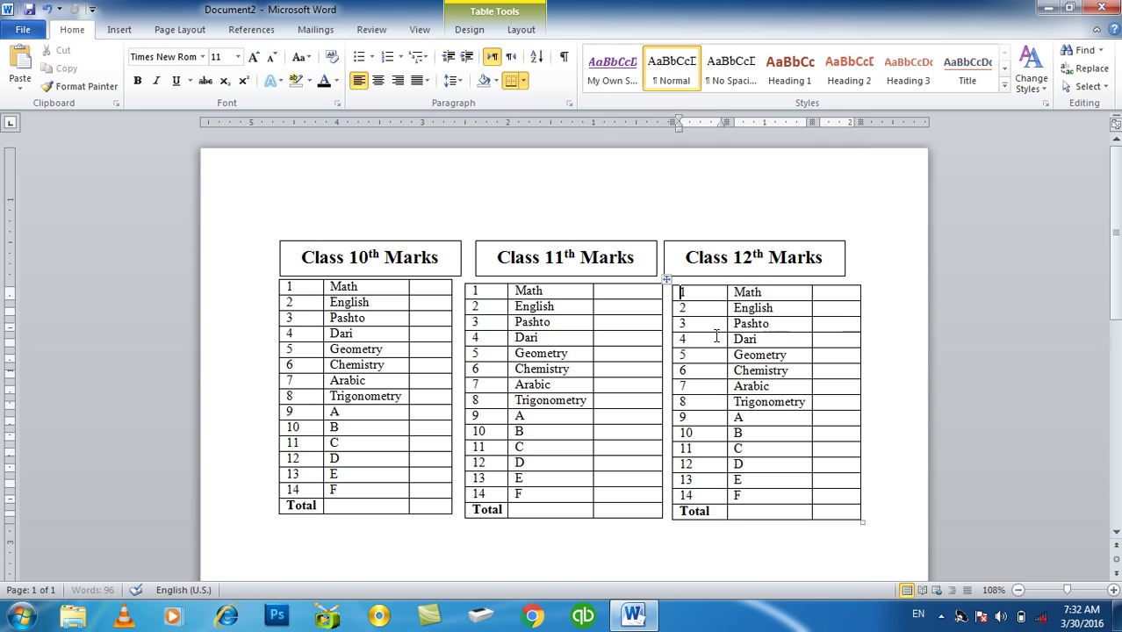
left_click(655, 324)
left_click_drag(660, 324, 656, 324)
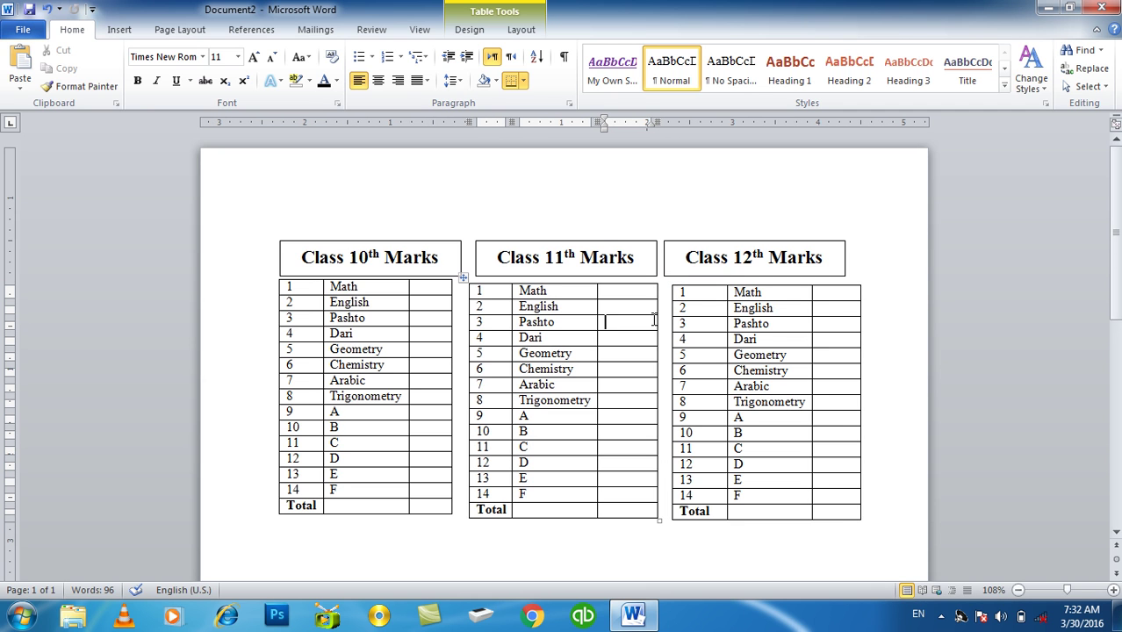
left_click_drag(658, 324, 646, 324)
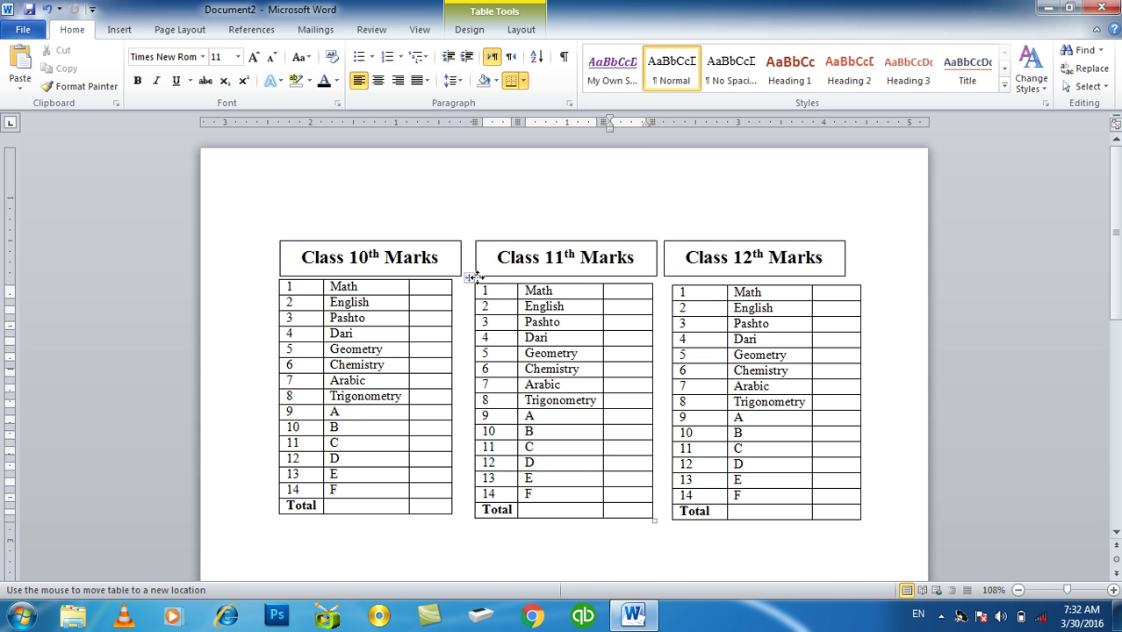
Position the Class 11th and Class 12th tables under their own headings.
left_click(475, 277)
left_click_drag(475, 276, 469, 272)
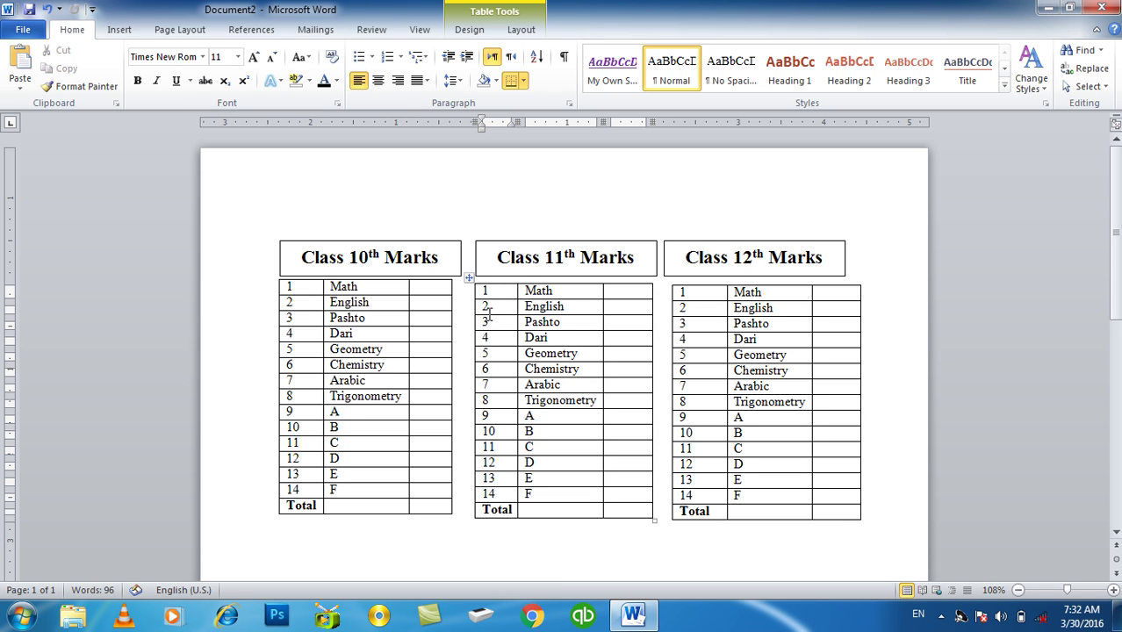
left_click(680, 305)
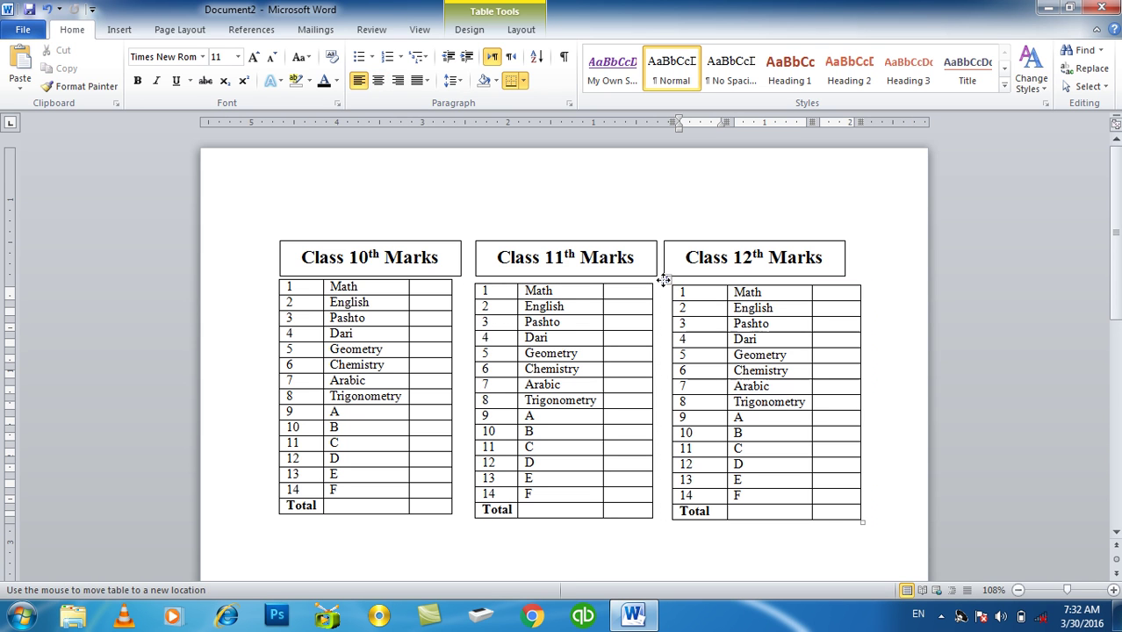
left_click_drag(667, 280, 654, 281)
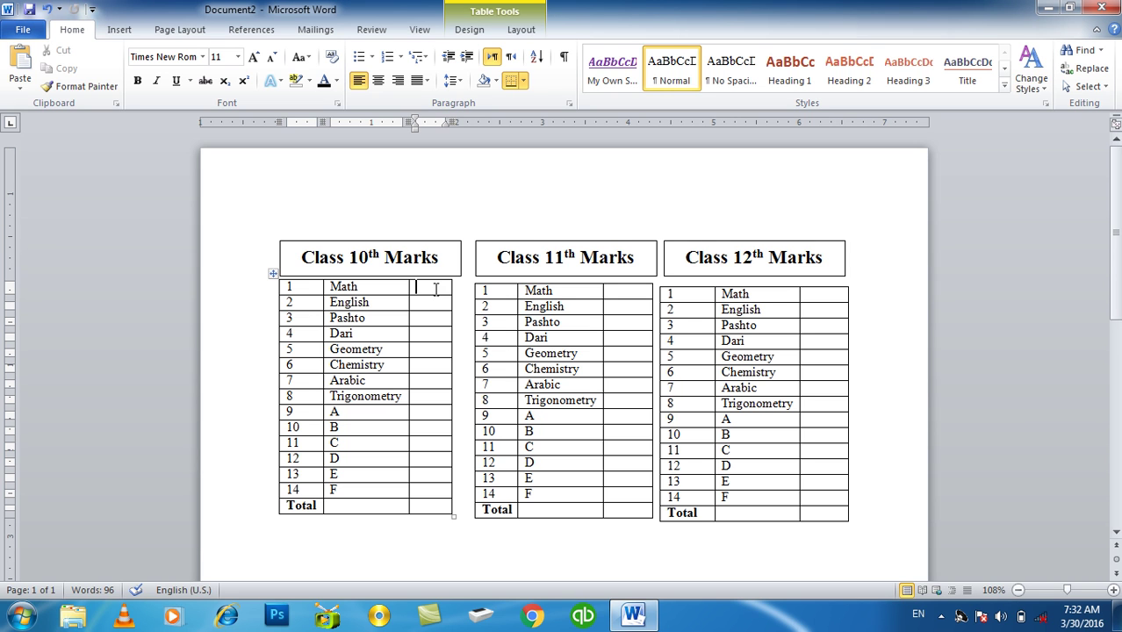
Enter Class 10th marks 90, 100, 99, 88, 77, 77, 66, 55 for Math through Trigonometry.
type("90")
key("Down")
type("100")
key("Down")
type("99")
key("Down")
type("88")
key("Down")
type("77")
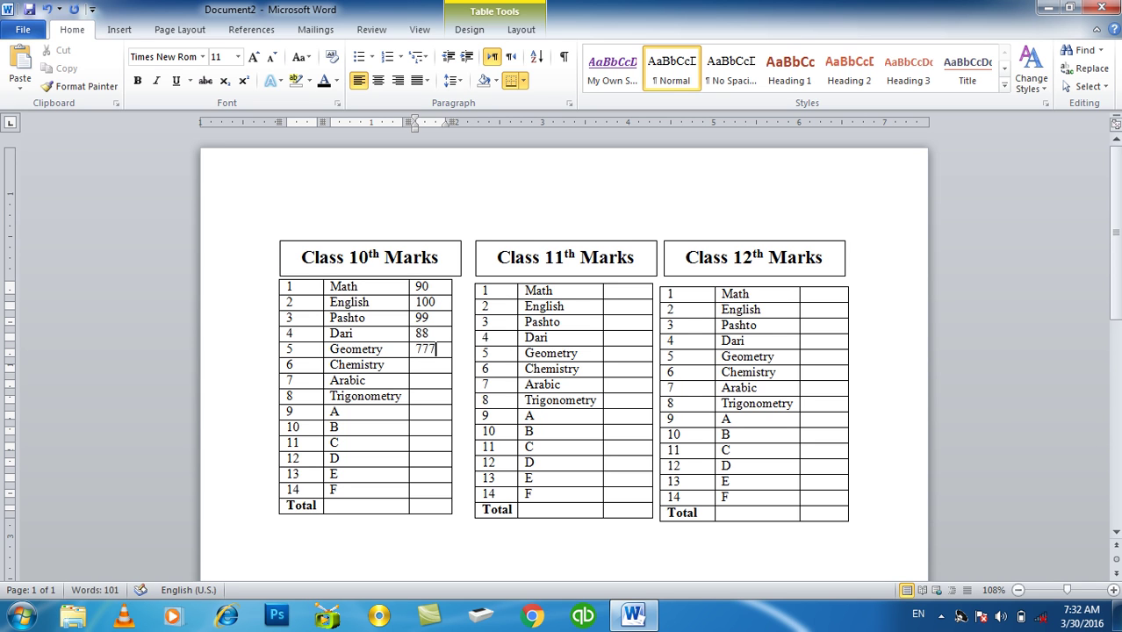
key("Down")
type("77")
key("Down")
type("66")
key("Down")
type("55")
key("Down")
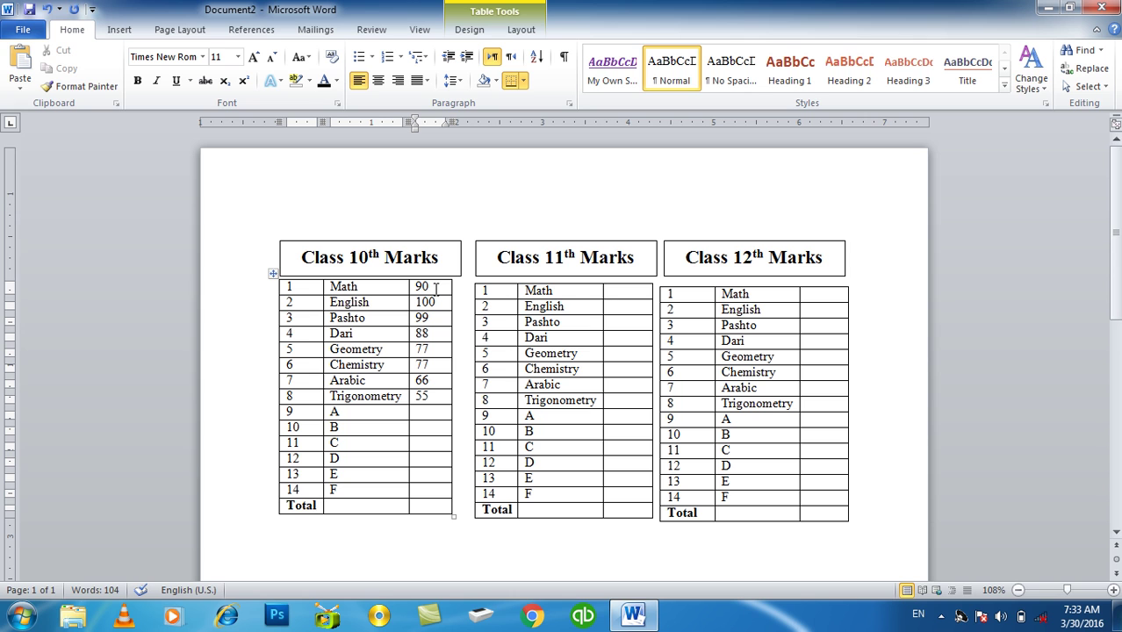
Enter the A–F marks, 60 for A and 70 for B, ending with 99 for F.
type("60")
key("Down")
type("5-0")
key("BackSpace")
key("BackSpace")
type("0")
key("Down")
type("8")
type("0")
key("Up")
key("BackSpace")
type("7")
key("BackSpace")
key("BackSpace")
type("70")
key("Down")
key("Down")
type("60")
key("Down")
type("88")
key("Down")
type("99")
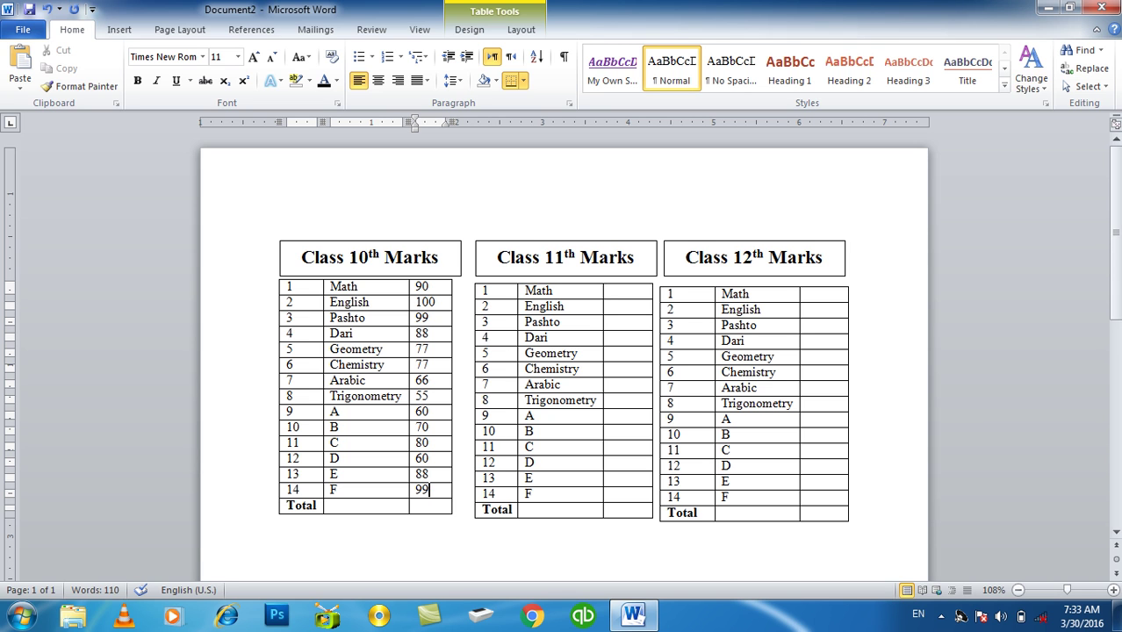
Copy the Class 10th marks into the Class 11th and Class 12th marks columns.
left_click_drag(427, 284, 426, 488)
key("ctrl+c")
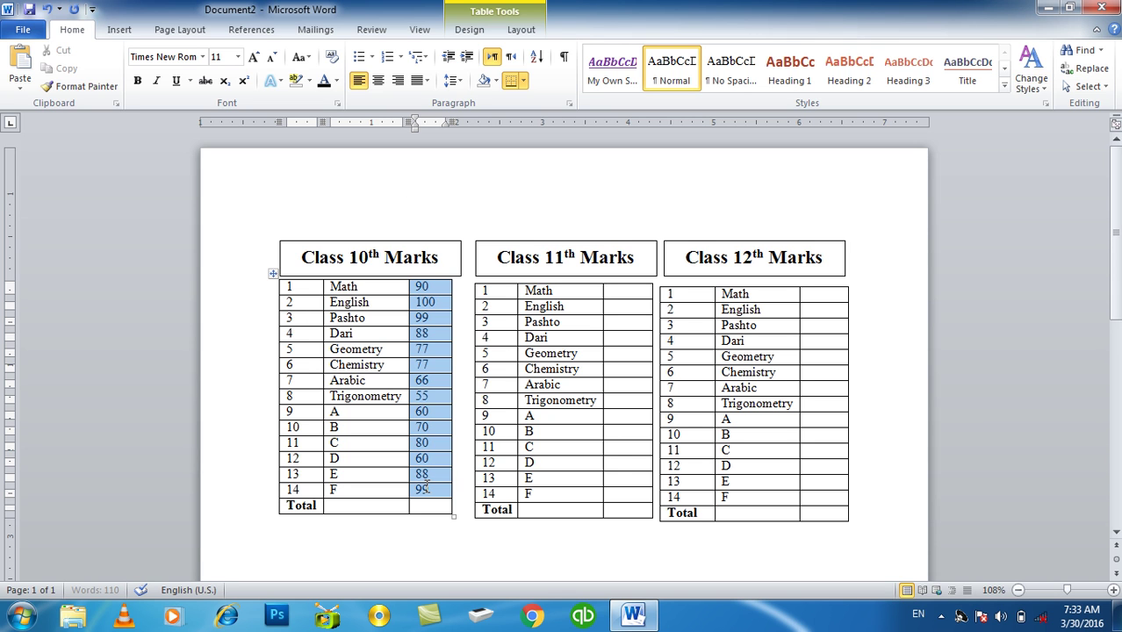
left_click_drag(625, 494, 628, 292)
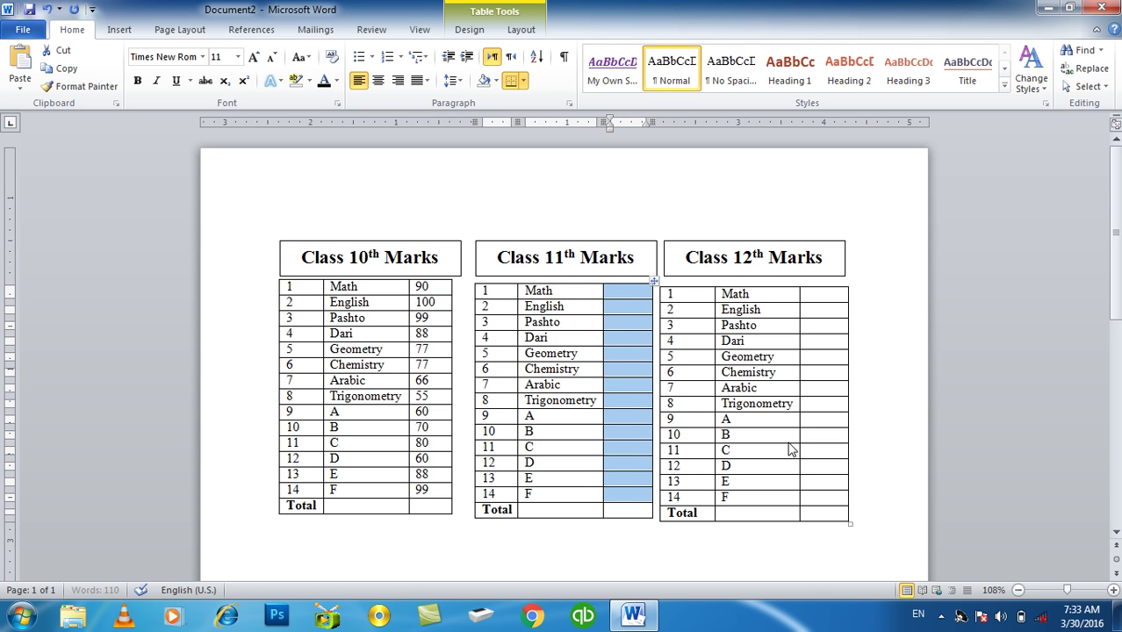
key("ctrl+v")
left_click_drag(822, 494, 818, 303)
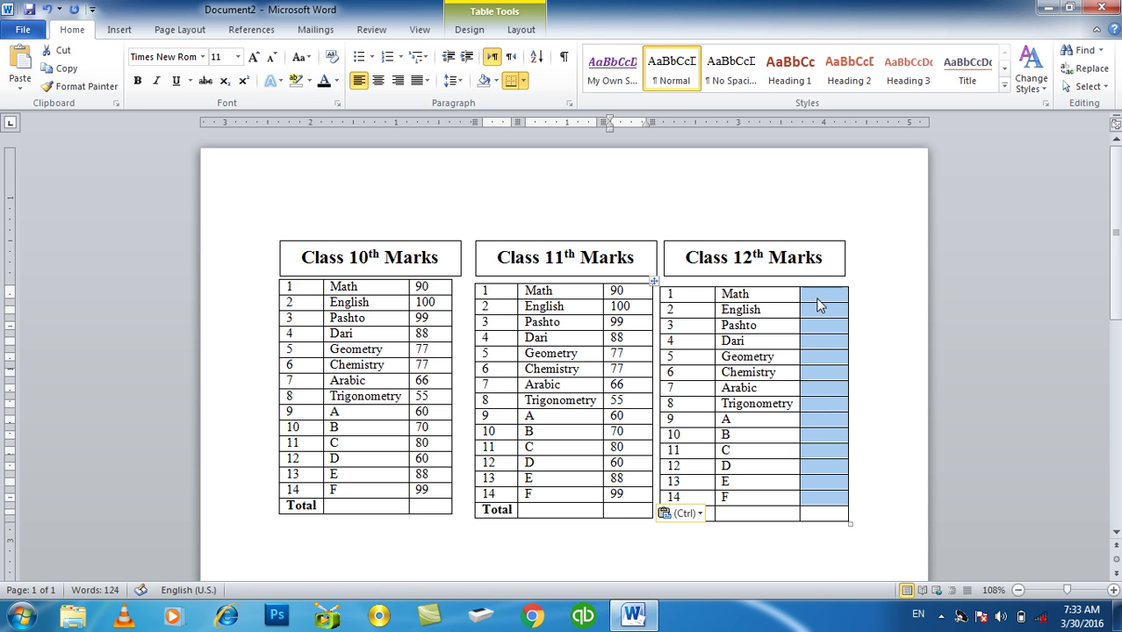
key("ctrl+v")
Change the Class 12th Geometry and Chemistry marks to 100.
left_click(817, 375)
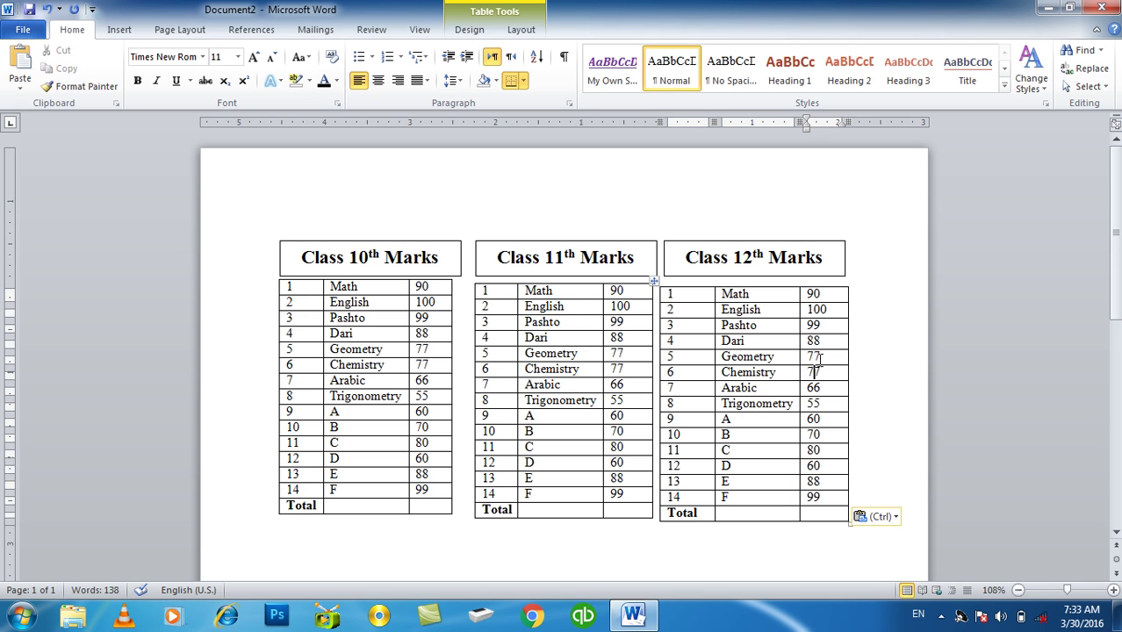
double_click(820, 357)
key("Delete")
type("100")
key("Down")
key("BackSpace")
key("BackSpace")
type("100")
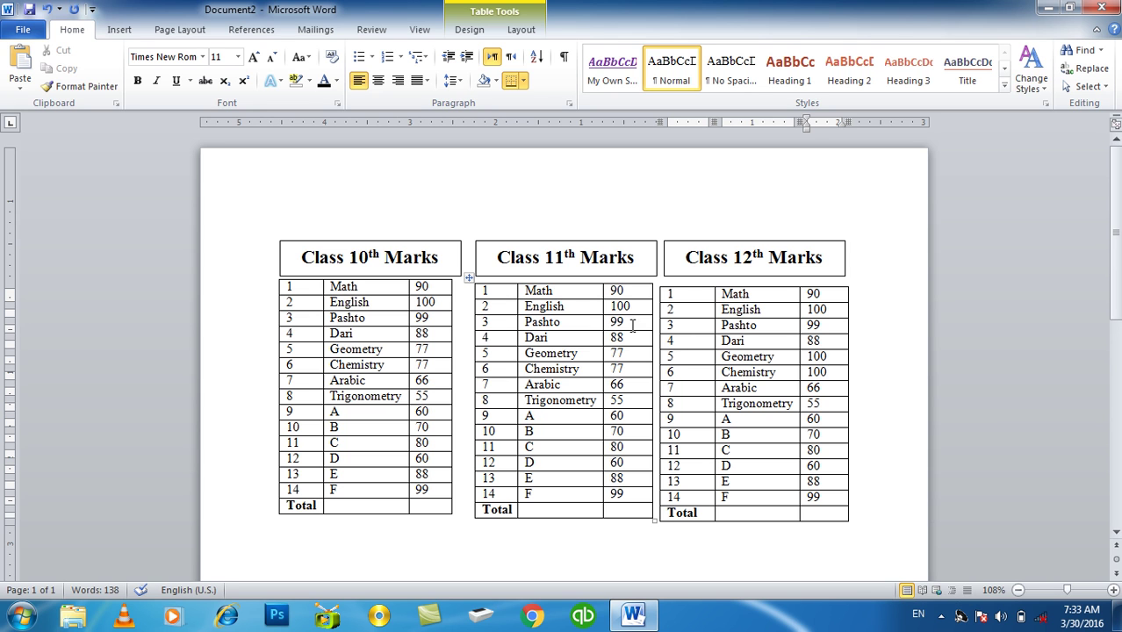
Change the Class 11th A mark to 90 and B mark to 100.
left_click(633, 416)
key("BackSpace")
key("BackSpace")
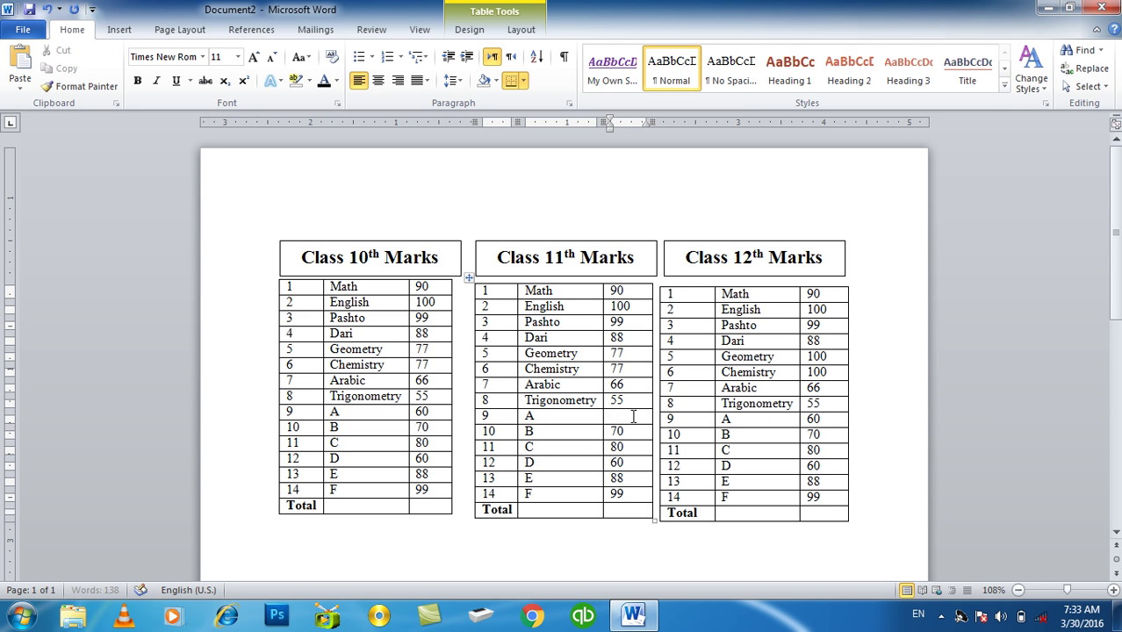
type("90")
key("Down")
key("BackSpace")
key("BackSpace")
type("100")
left_click(615, 513)
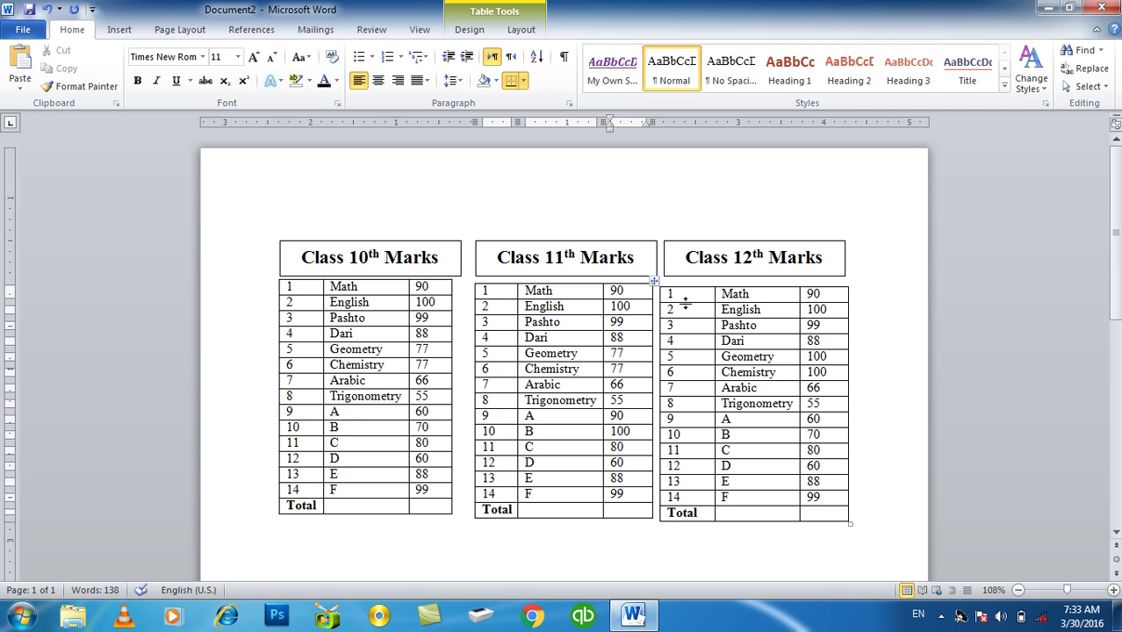
left_click_drag(849, 310, 839, 310)
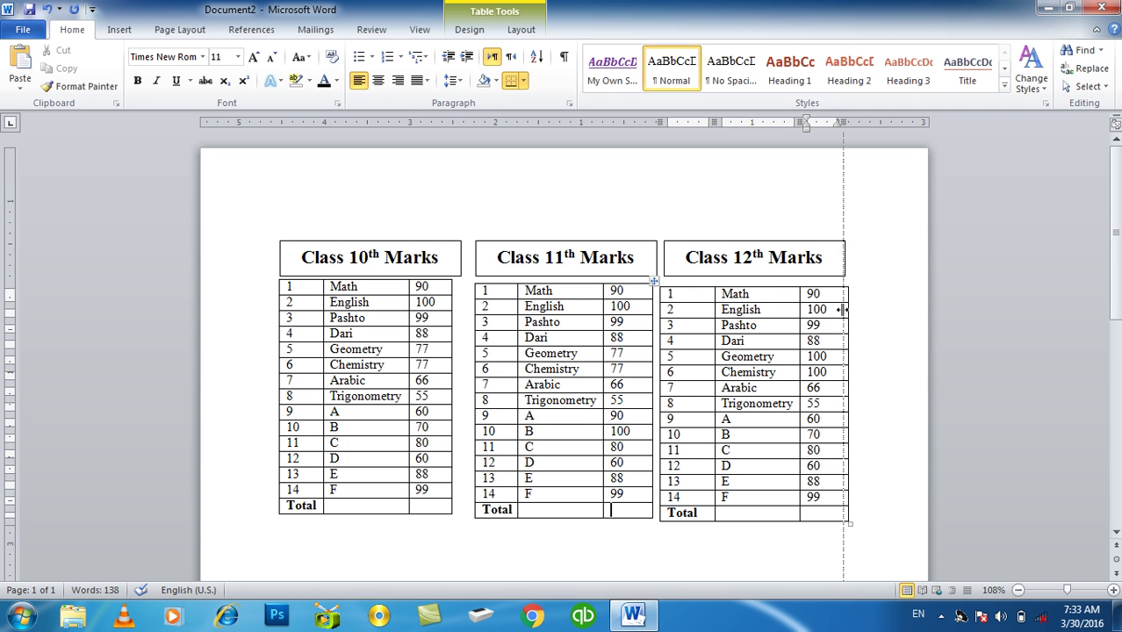
left_click(664, 281)
left_click_drag(659, 272, 653, 276)
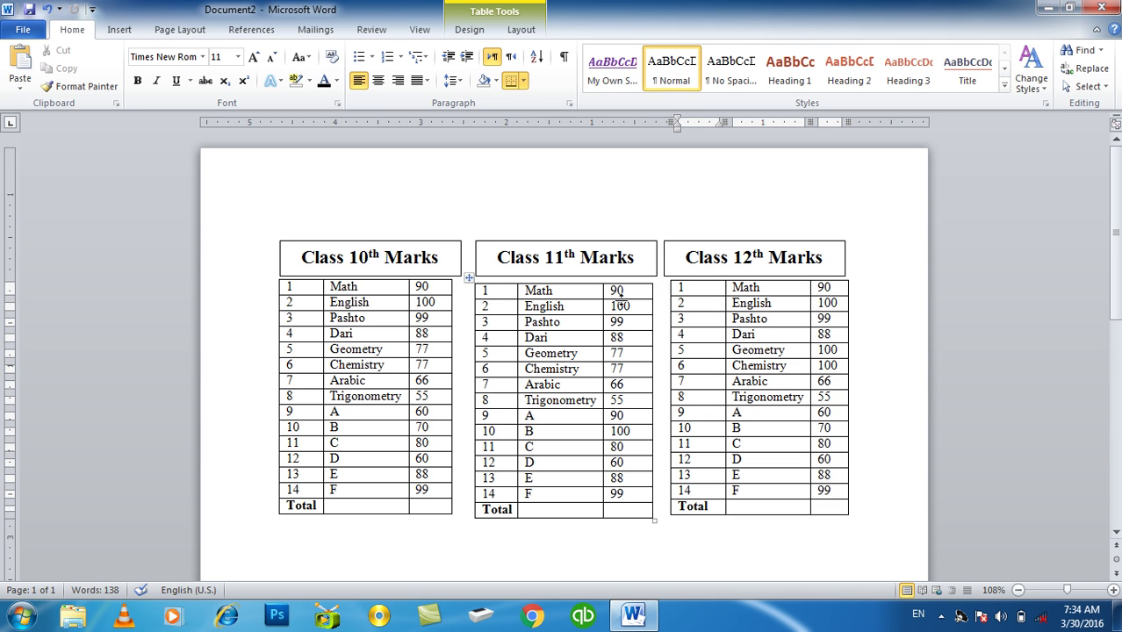
left_click(631, 557)
left_click(429, 505)
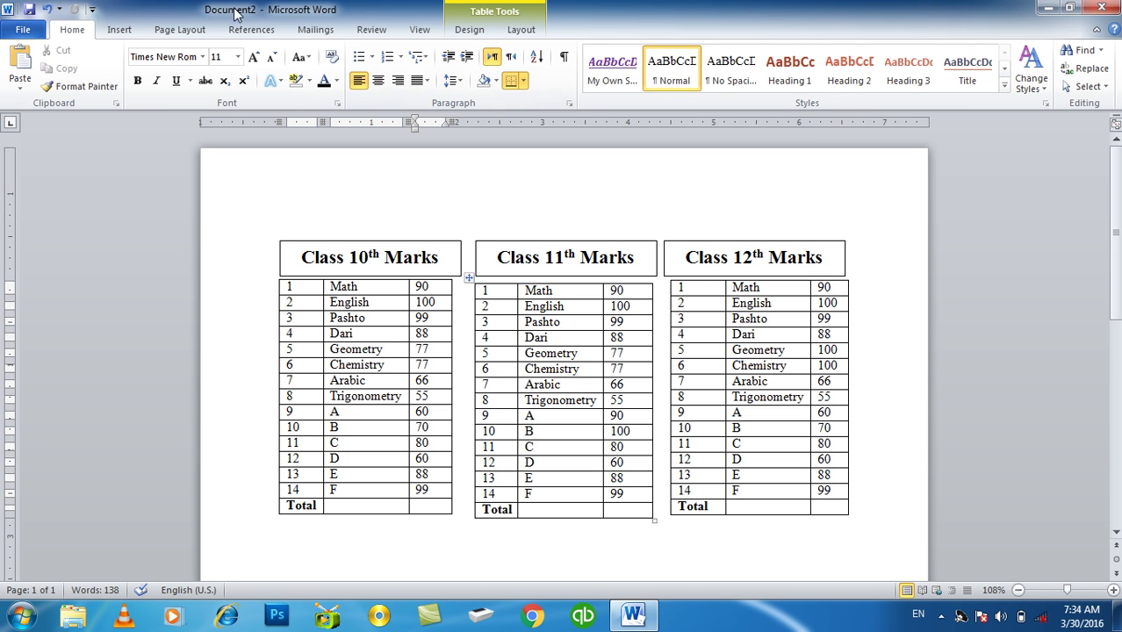
Insert a =SUM(ABOVE)*100/1400 Formula field in the Class 10th Total cell, showing 79.21.
left_click(123, 32)
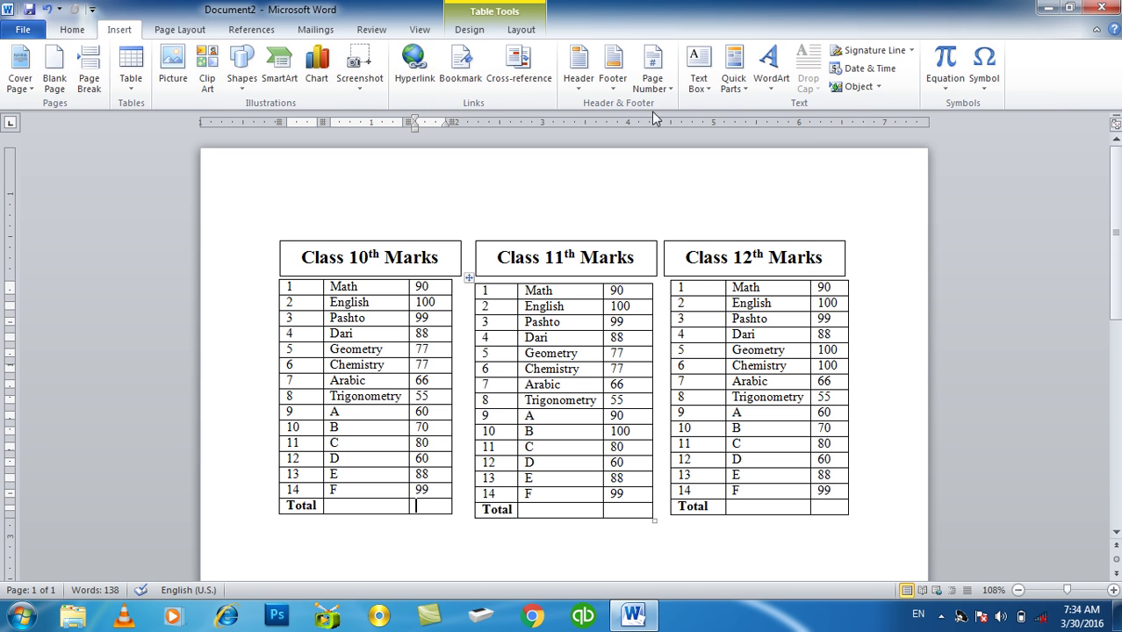
left_click(734, 81)
left_click(746, 142)
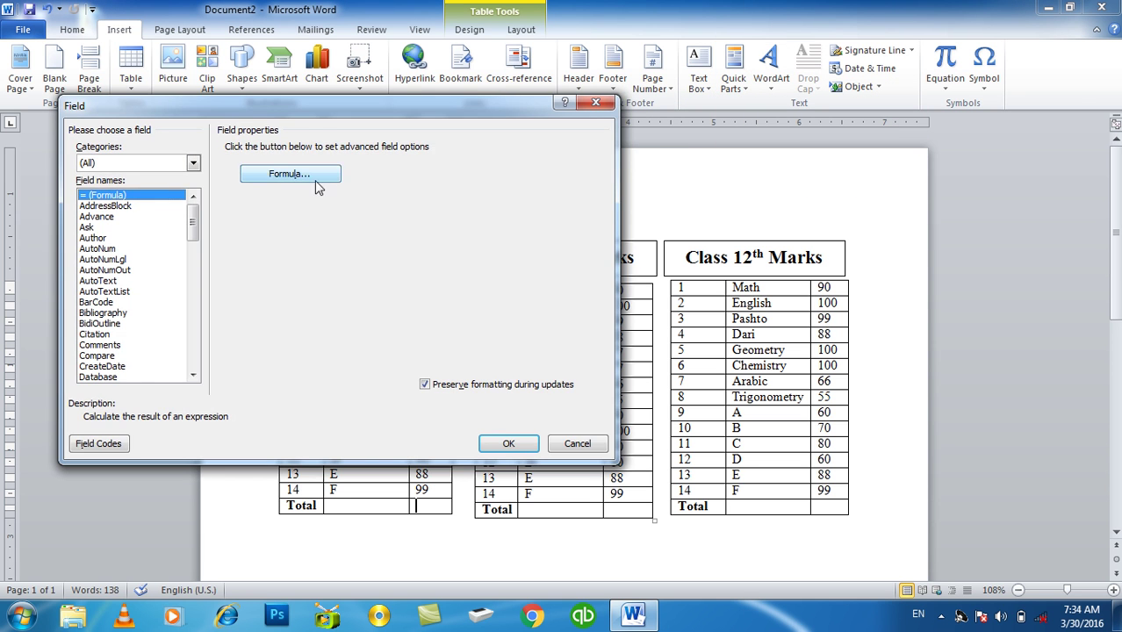
left_click(313, 181)
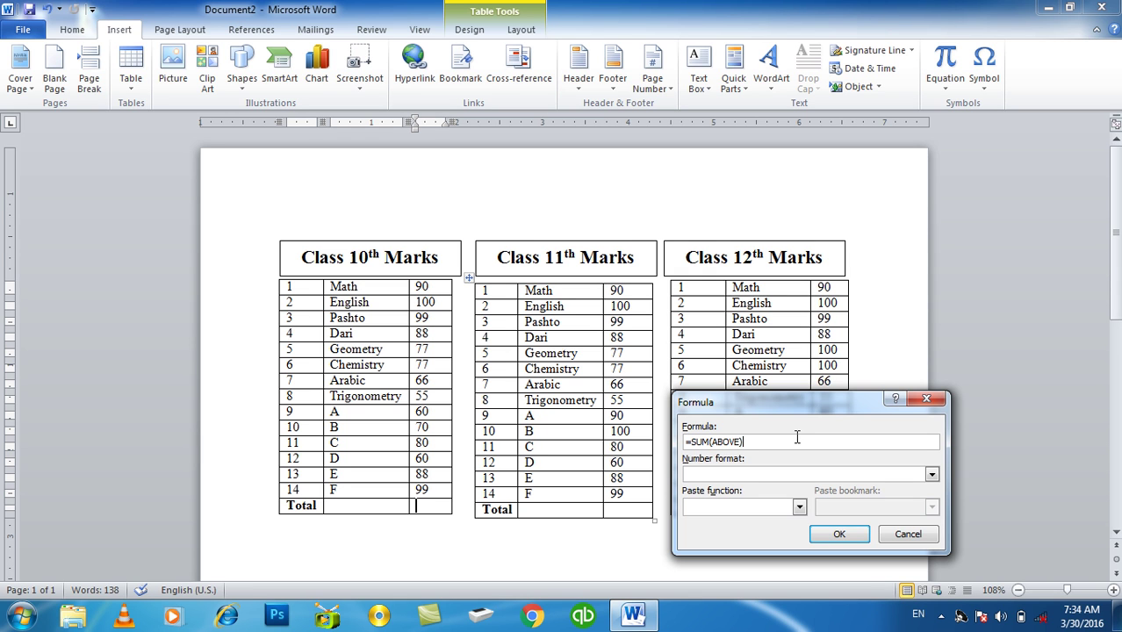
type("*100/1400")
key("Return")
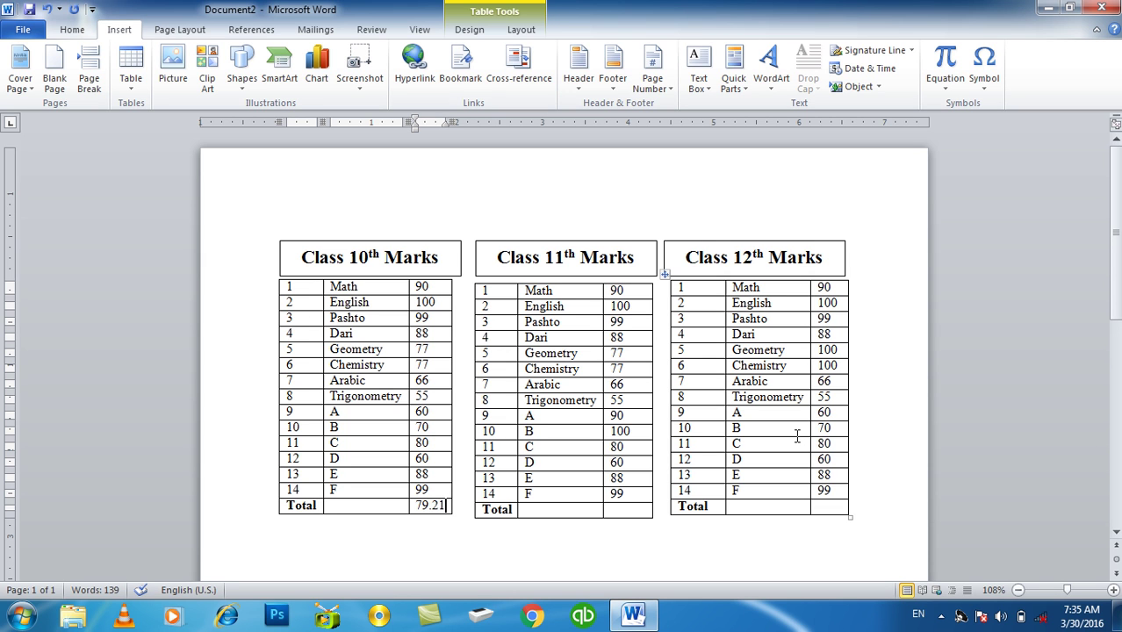
Enter 100 as the Class 12th Math mark and paste it down the marks column.
left_click(814, 287)
type("100")
left_click(812, 289)
key("Down")
key("Down")
key("shift+Down")
key("shift+Down")
key("shift+Down")
key("shift+Down")
key("shift+Down")
key("ctrl+c")
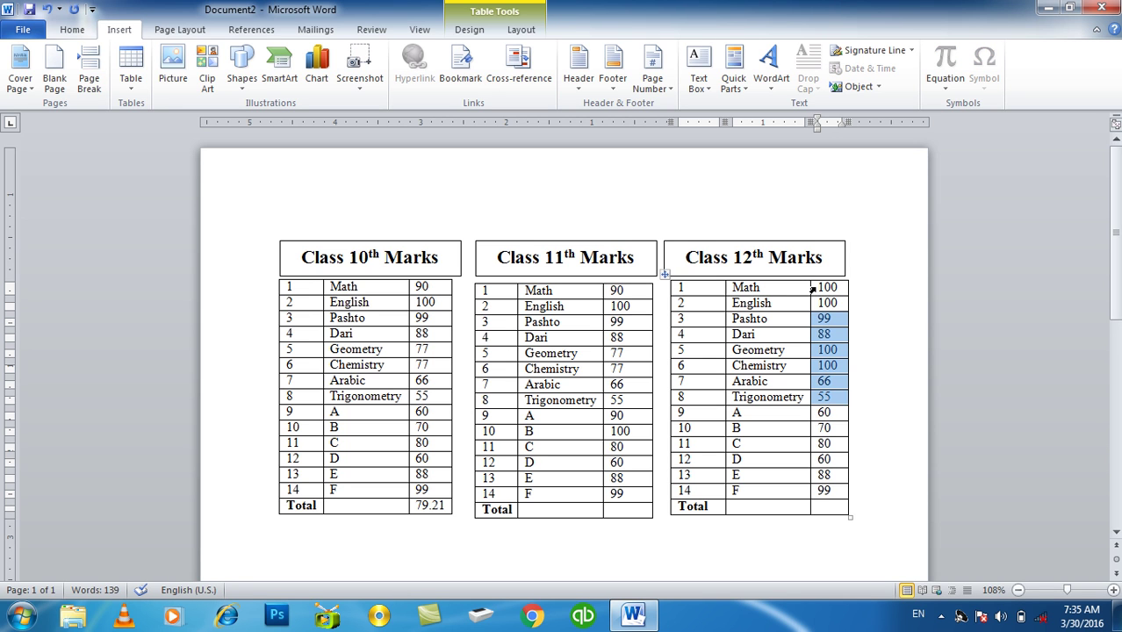
key("shift+Down")
key("shift+Down")
key("shift+Down")
key("shift+Down")
key("shift+Down")
key("ctrl+v")
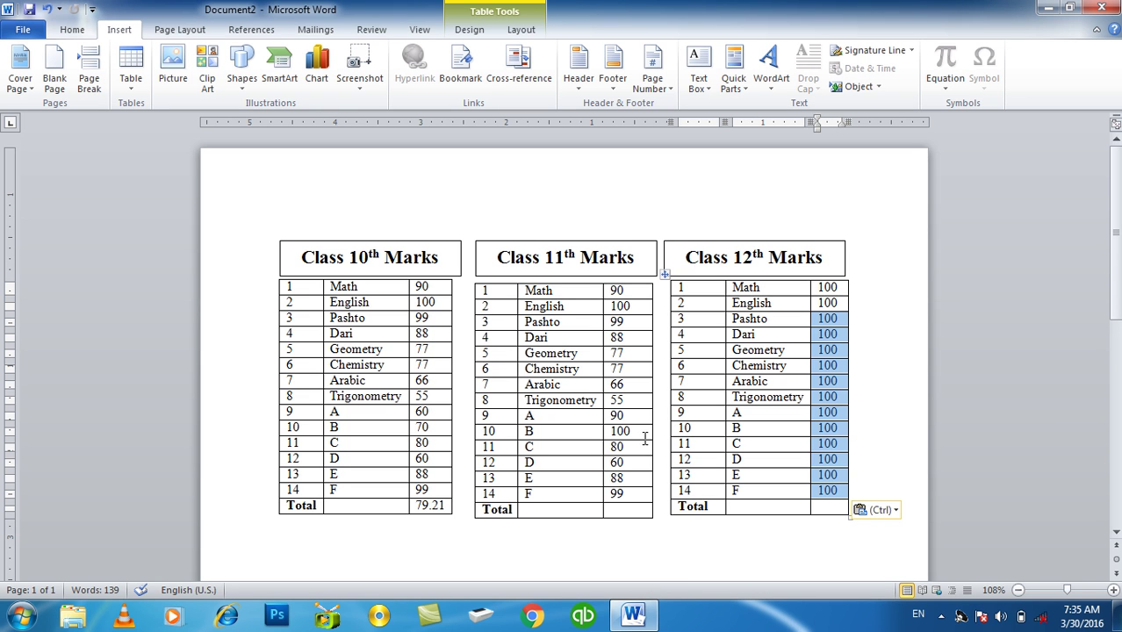
Insert the formula =SUM(ABOVE)*100/1400 in the Class 11th Total cell, showing 83.5.
left_click(633, 509)
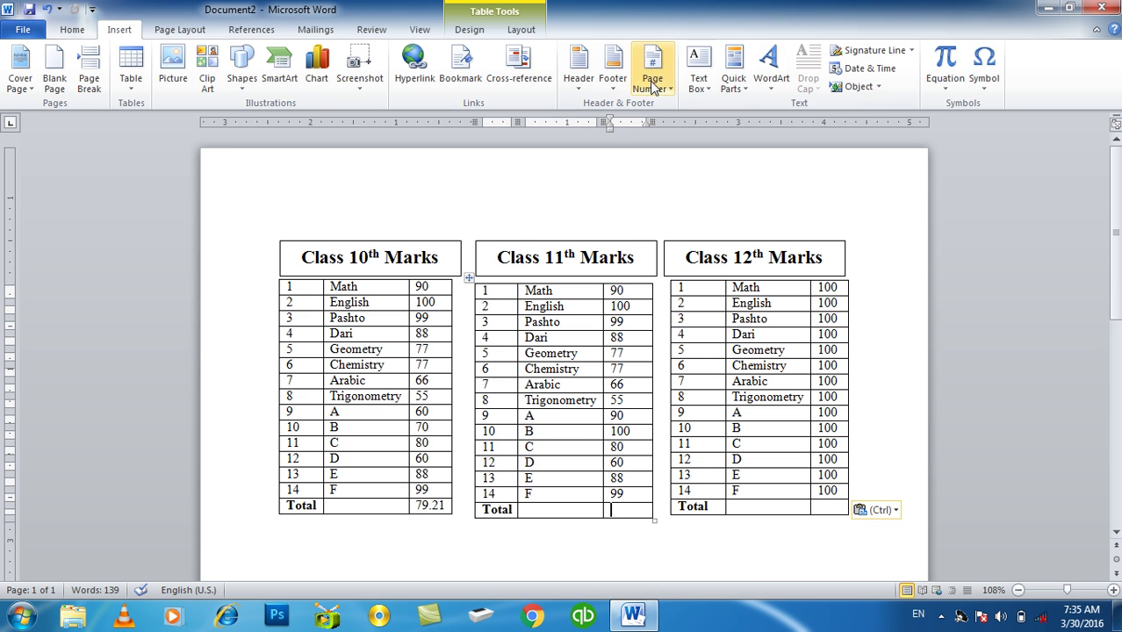
left_click(734, 72)
left_click(755, 145)
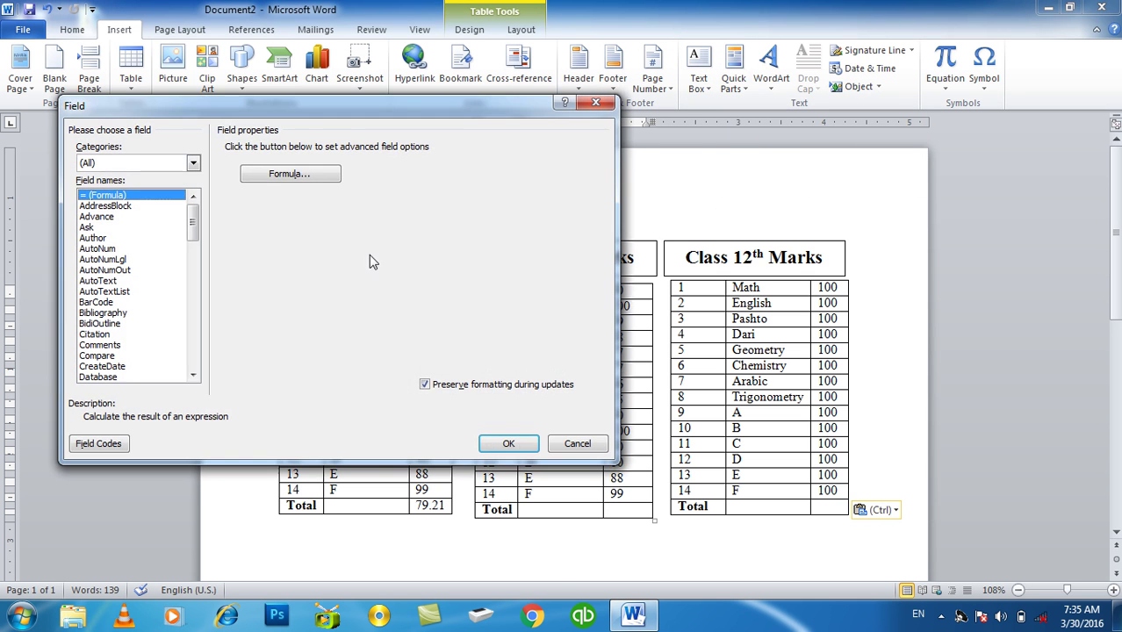
left_click(321, 180)
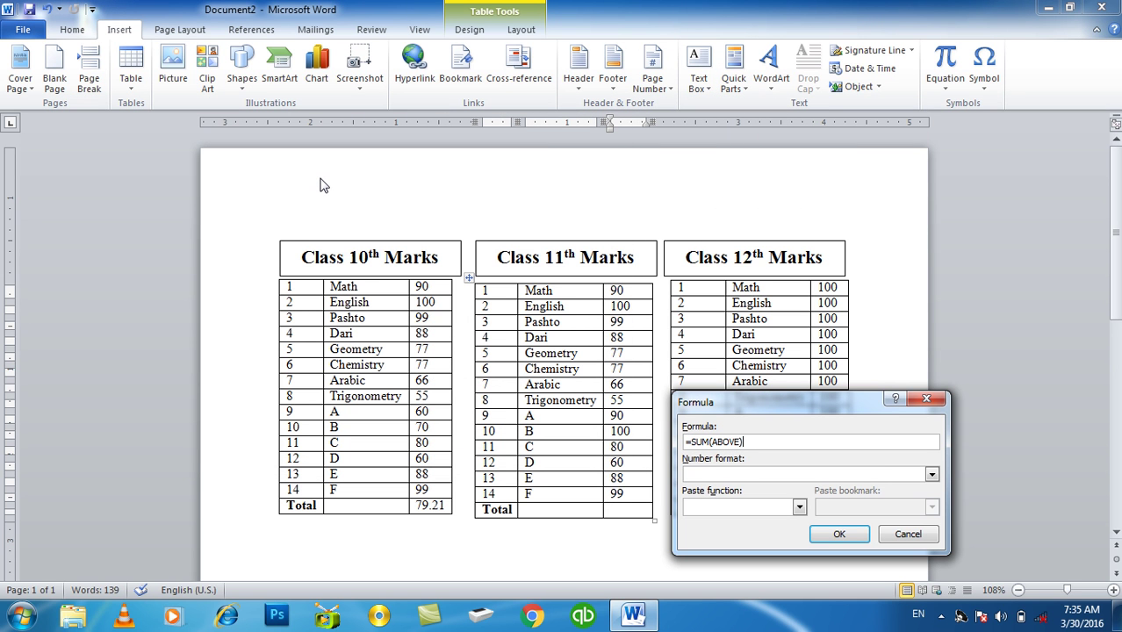
type("*100/1400")
key("Return")
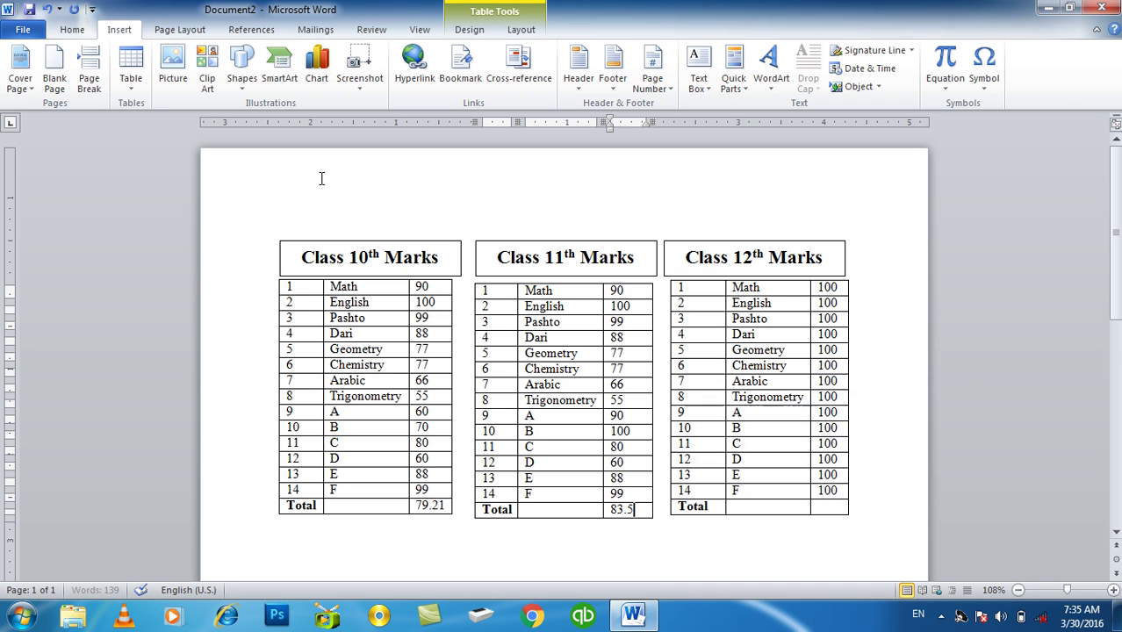
left_click(828, 507)
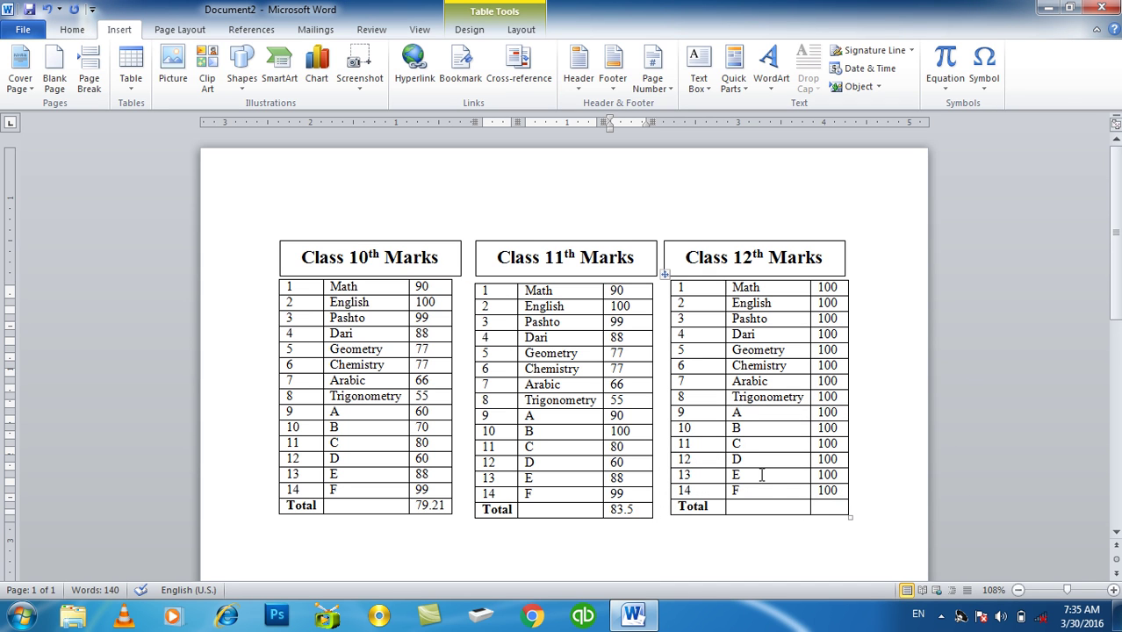
left_click(699, 70)
left_click(733, 70)
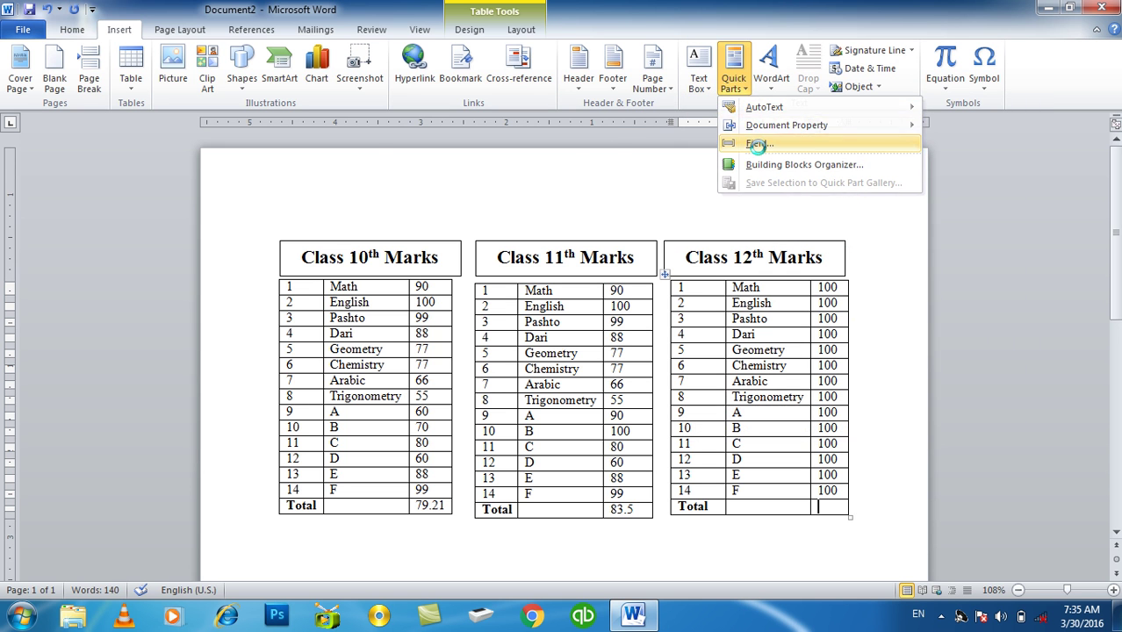
left_click(759, 143)
left_click(286, 178)
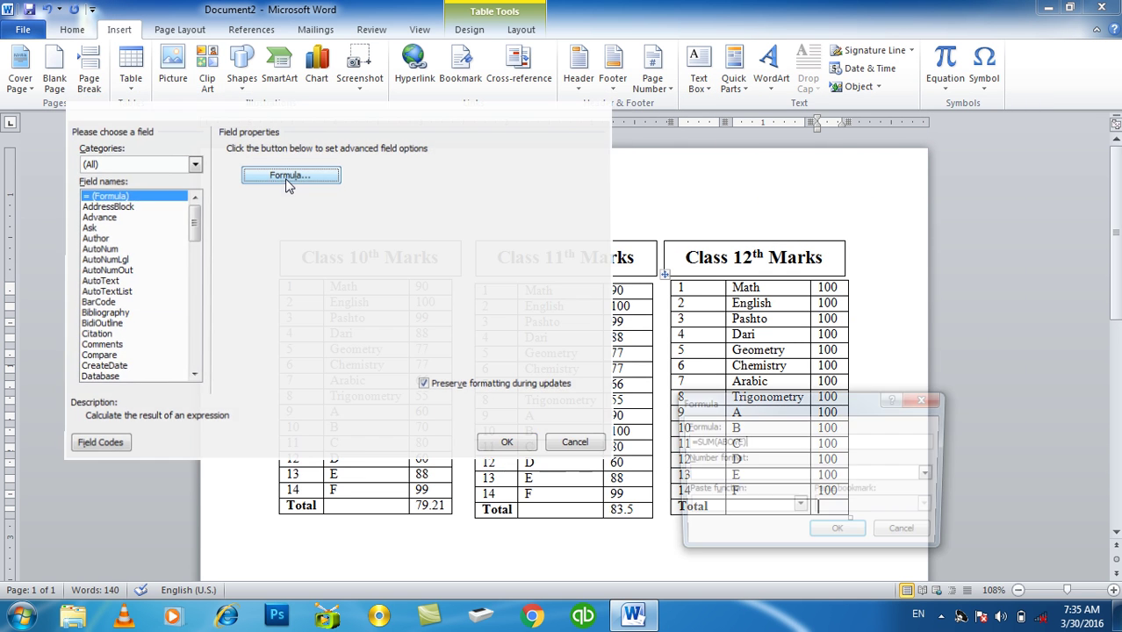
type("*")
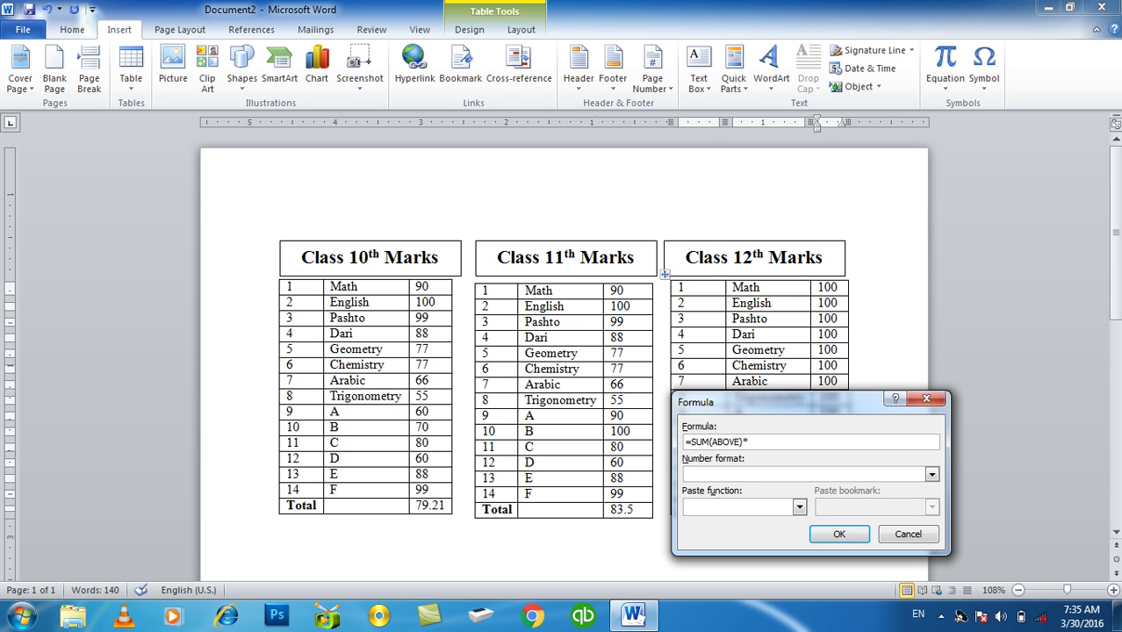
type("100/140")
key("Return")
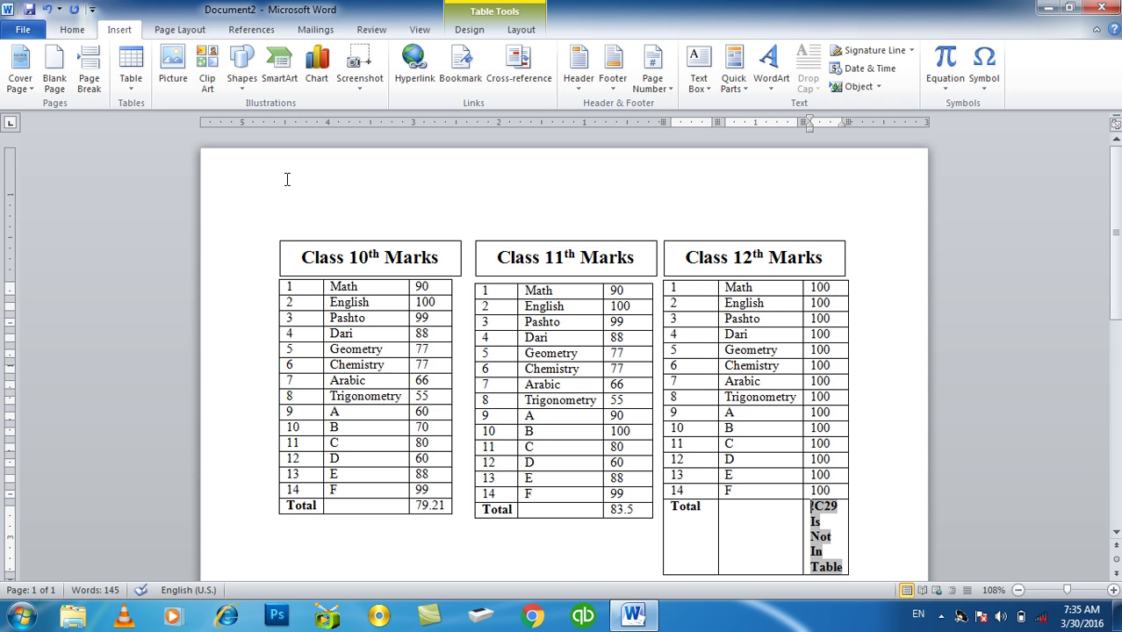
key("ctrl+z")
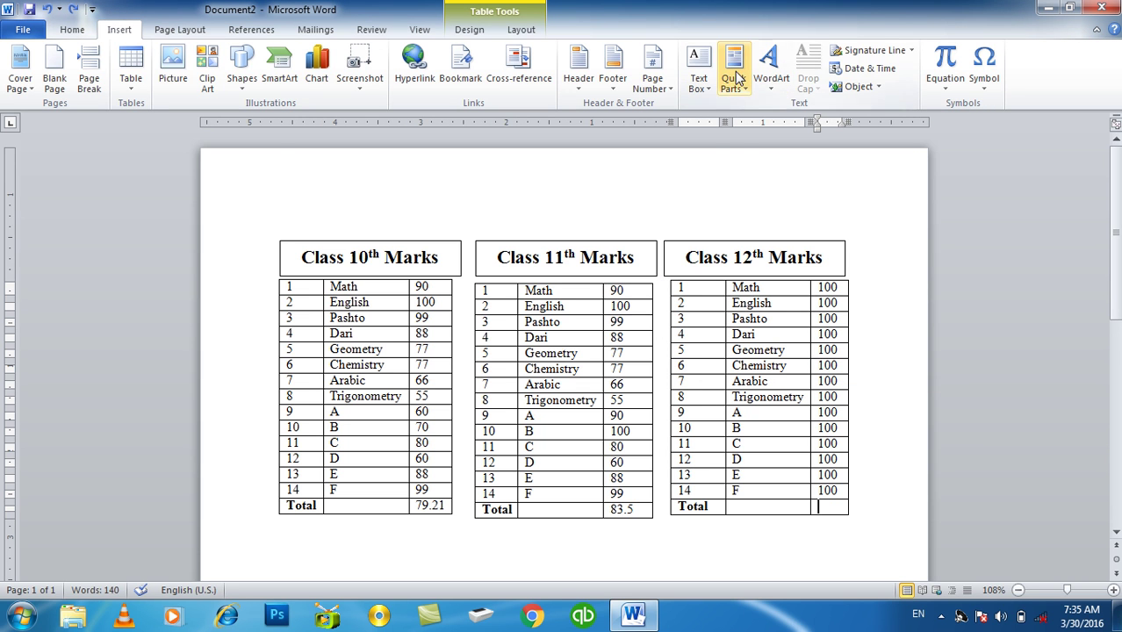
left_click(737, 79)
left_click(754, 143)
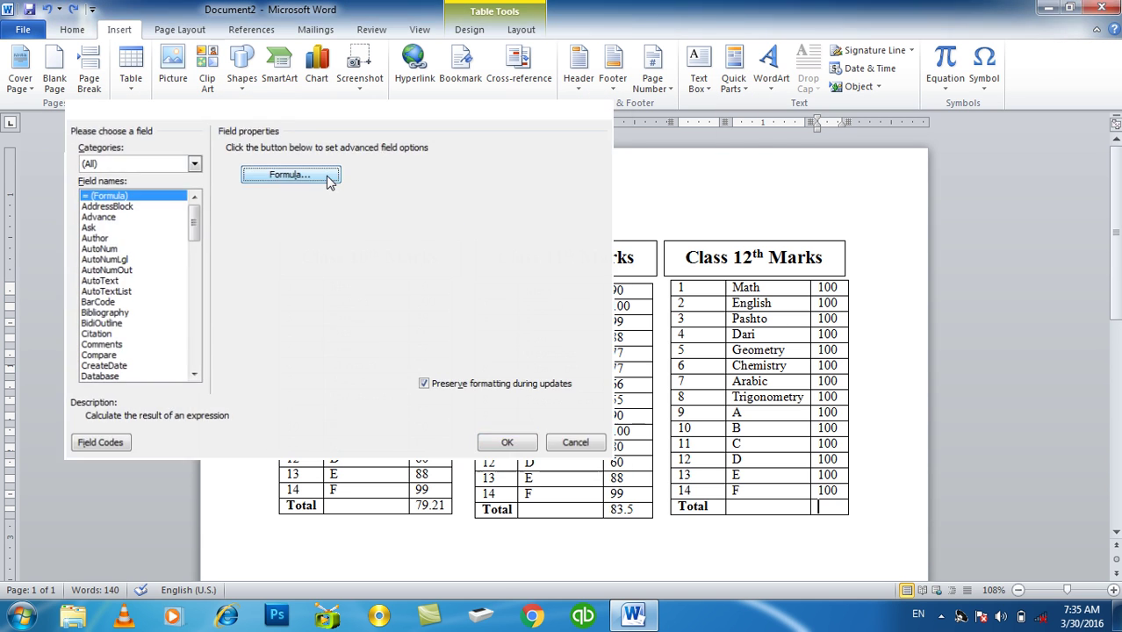
left_click(330, 182)
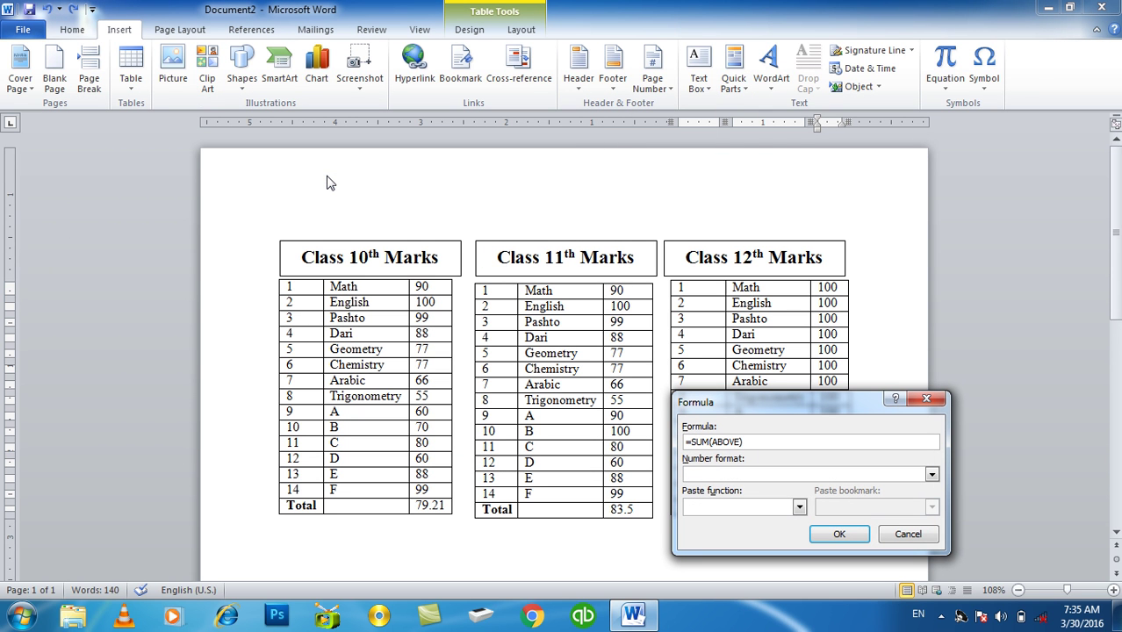
type("*100/1400")
key("Return")
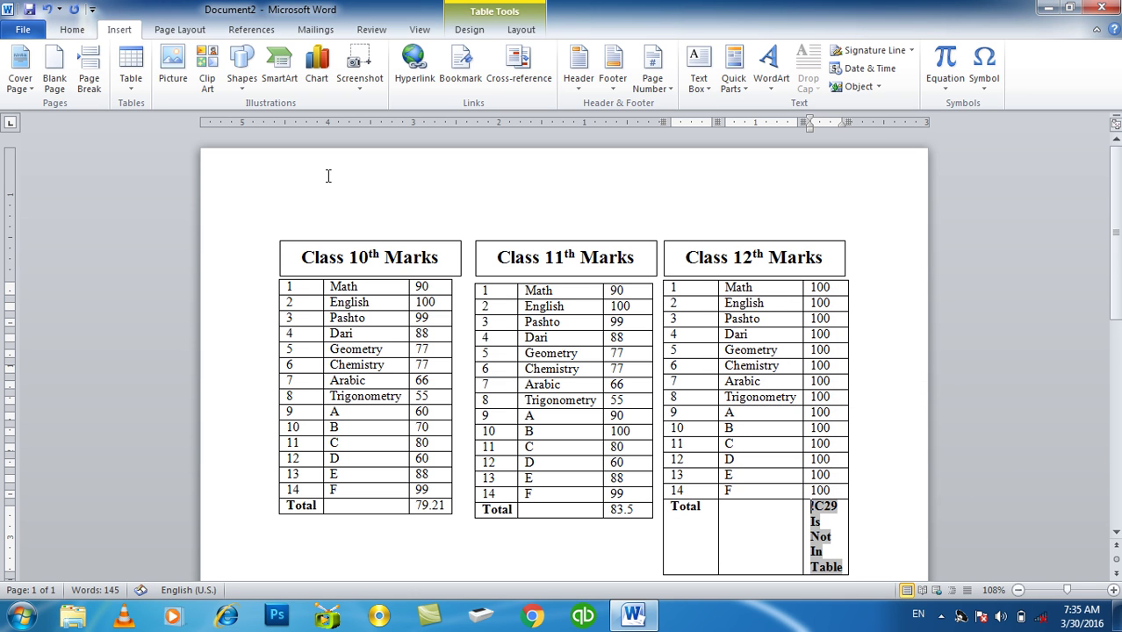
key("shift+Left")
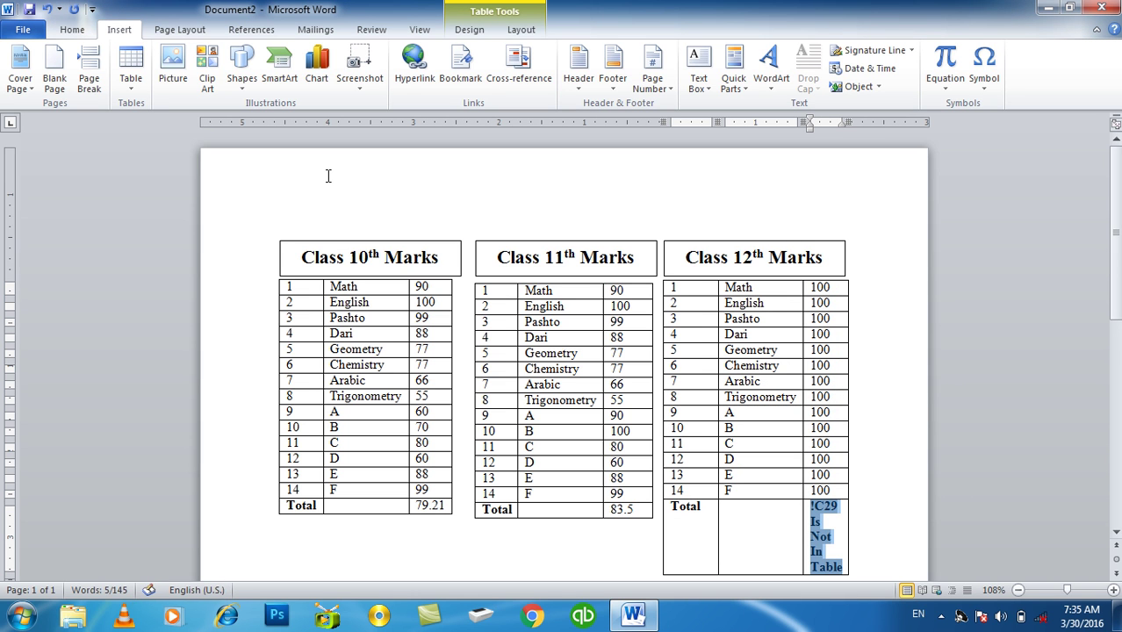
key("Delete")
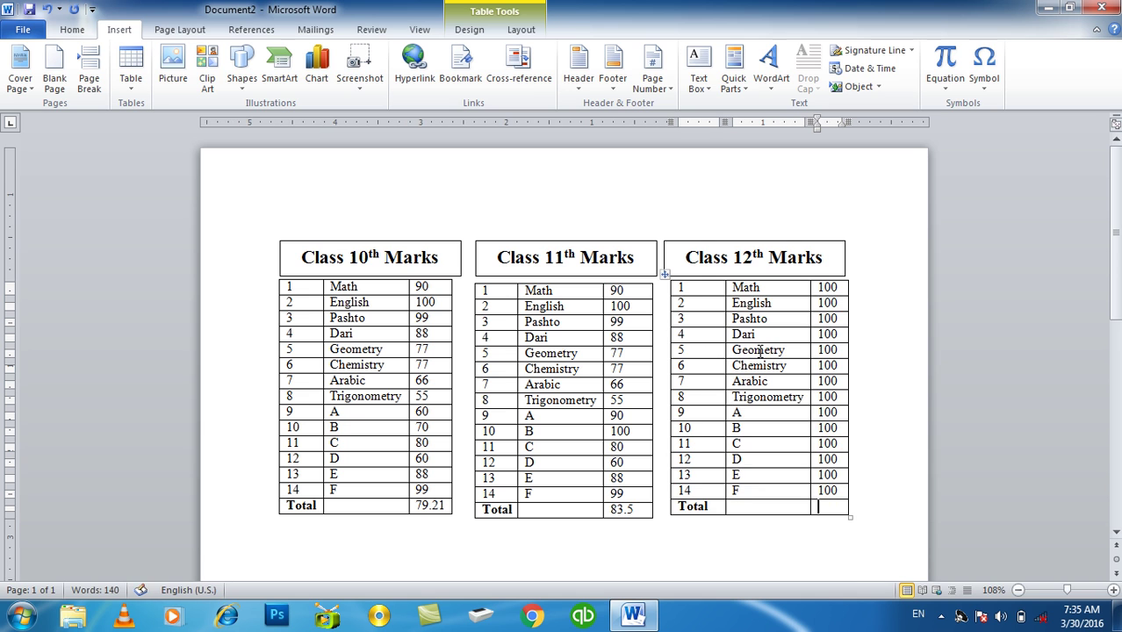
left_click_drag(839, 491, 827, 290)
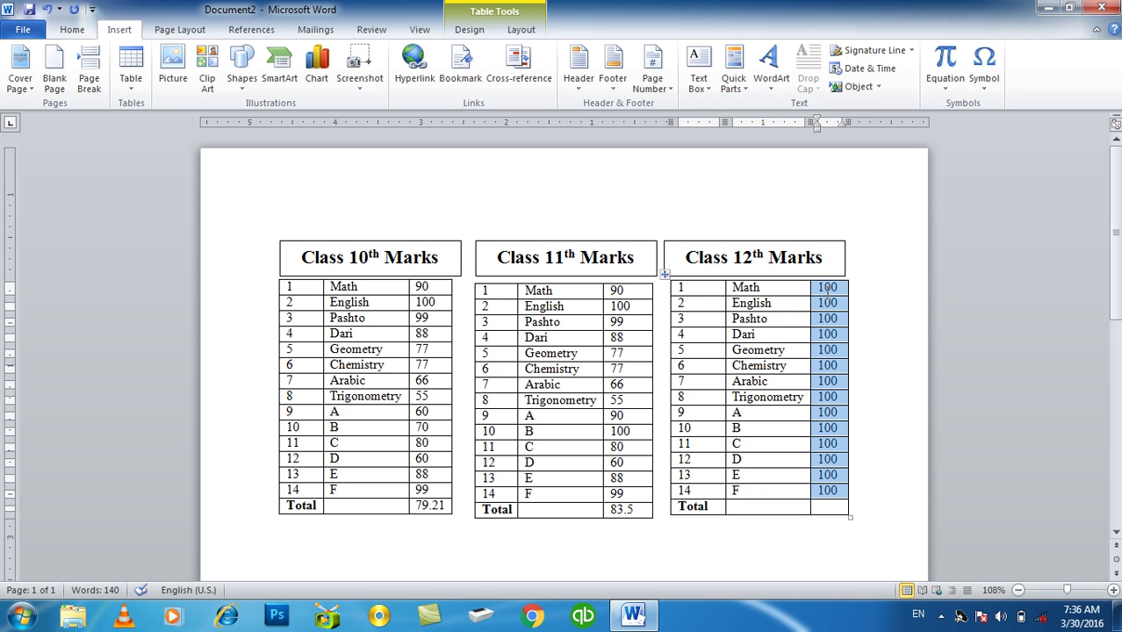
key("Delete")
type("100")
double_click(828, 288)
key("ctrl+c")
key("Down")
key("ctrl+v")
key("ctrl+v")
key("Down")
key("ctrl+v")
key("Down")
key("ctrl+v")
key("Down")
key("ctrl+v")
key("Down")
key("ctrl+v")
key("Down")
key("ctrl+v")
key("Down")
key("ctrl+v")
key("Down")
key("ctrl+v")
key("Down")
key("ctrl+v")
key("Down")
key("ctrl+v")
key("Down")
key("ctrl+v")
key("Down")
key("ctrl+v")
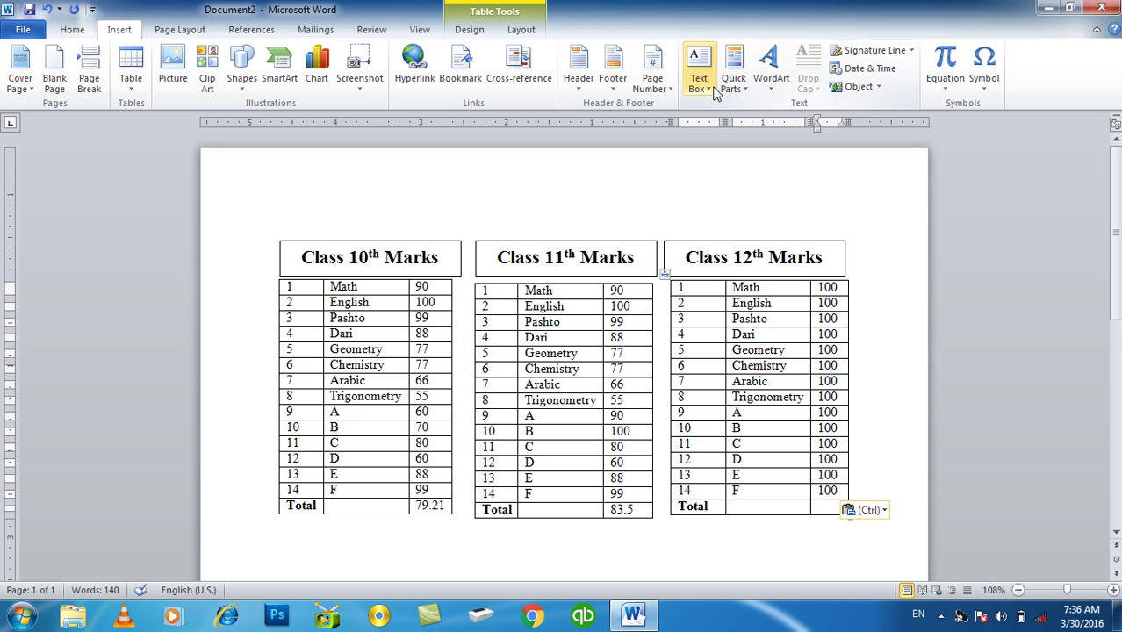
left_click(716, 88)
left_click(734, 81)
left_click(762, 144)
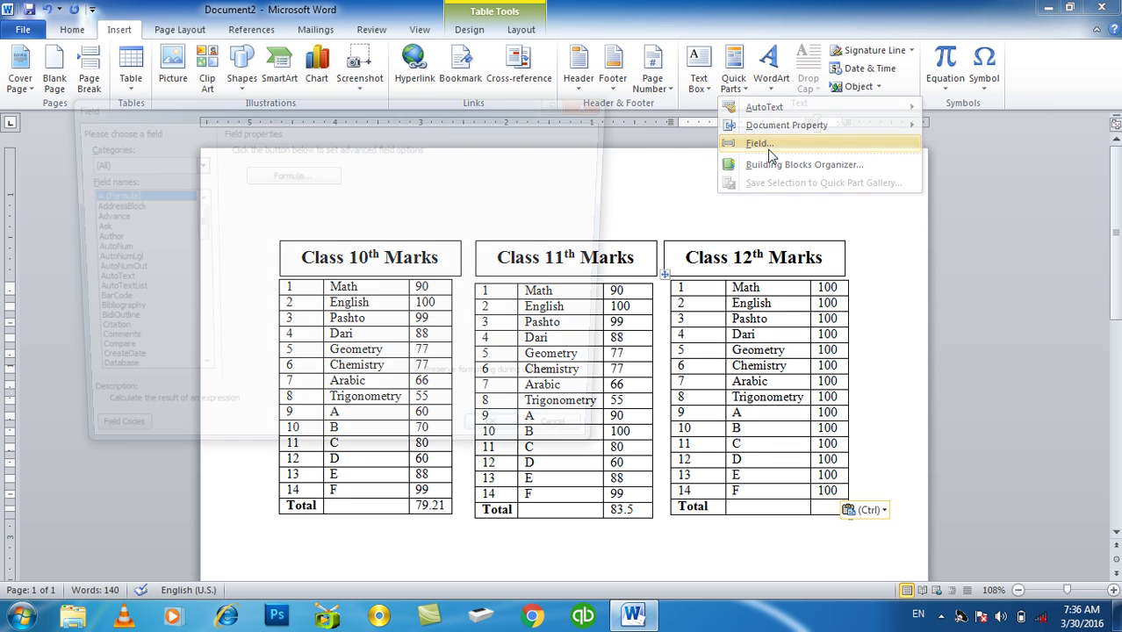
left_click(287, 175)
type("*100/1400")
key("Return")
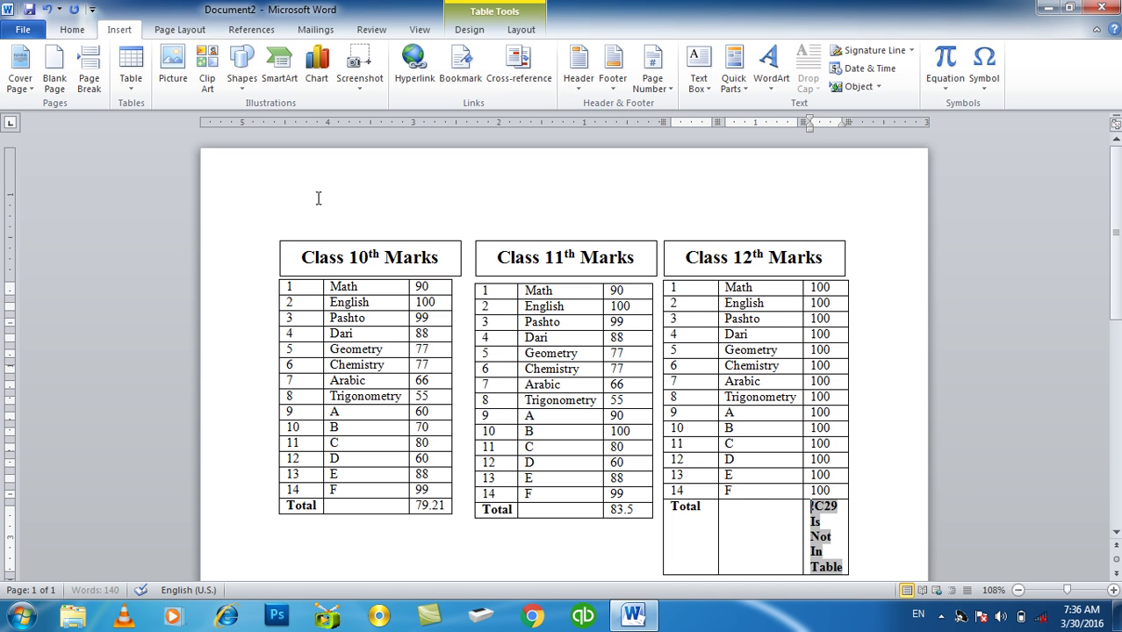
key("shift+Left")
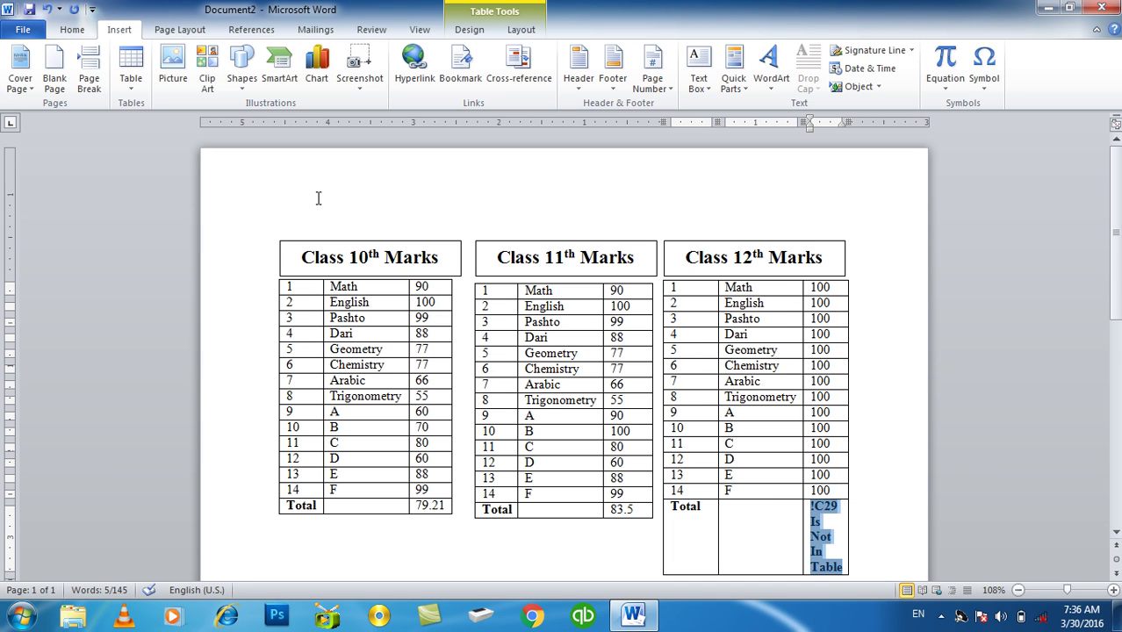
key("Delete")
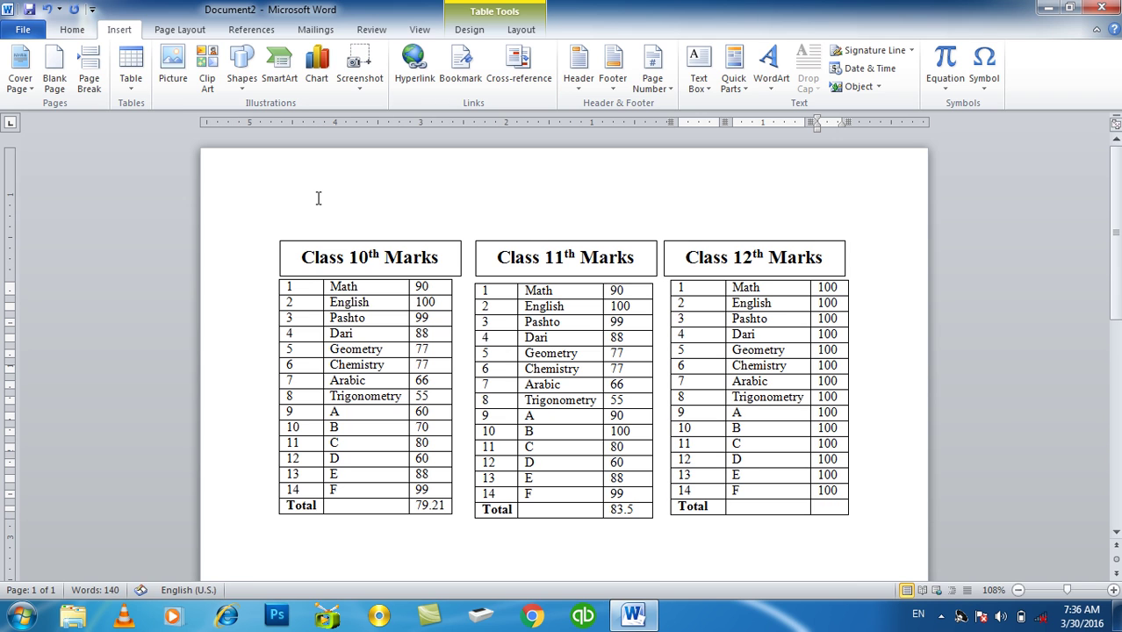